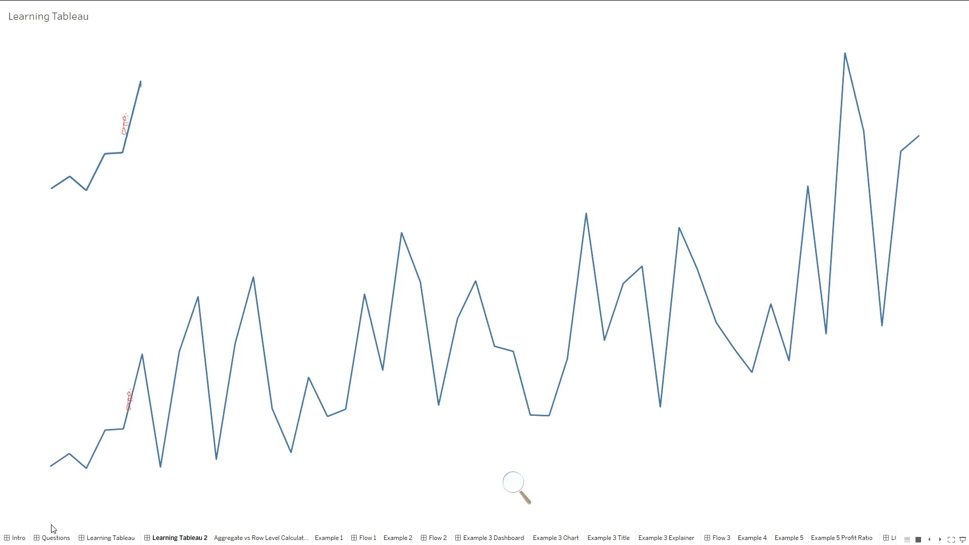
- Open the Aggregate vs Row Level Calculations sheet and exit presentation mode
left_click(241, 539)
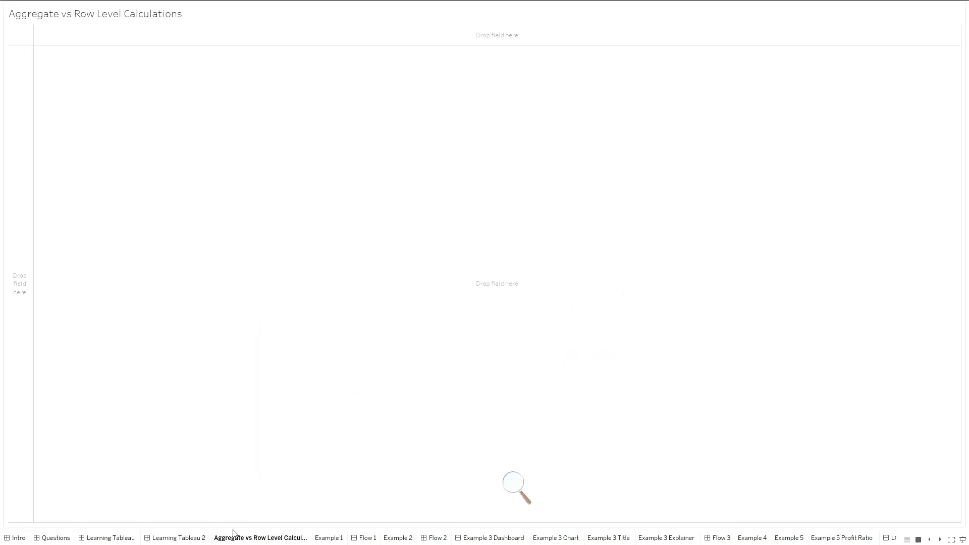
key("Escape")
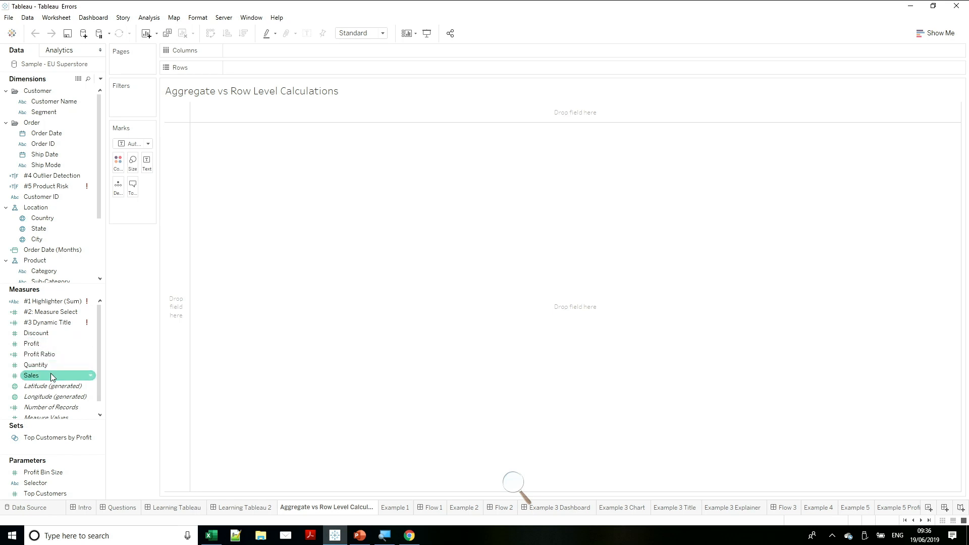
- Build a horizontal bar chart with Sales on Columns and State on Rows
left_click_drag(52, 378, 282, 50)
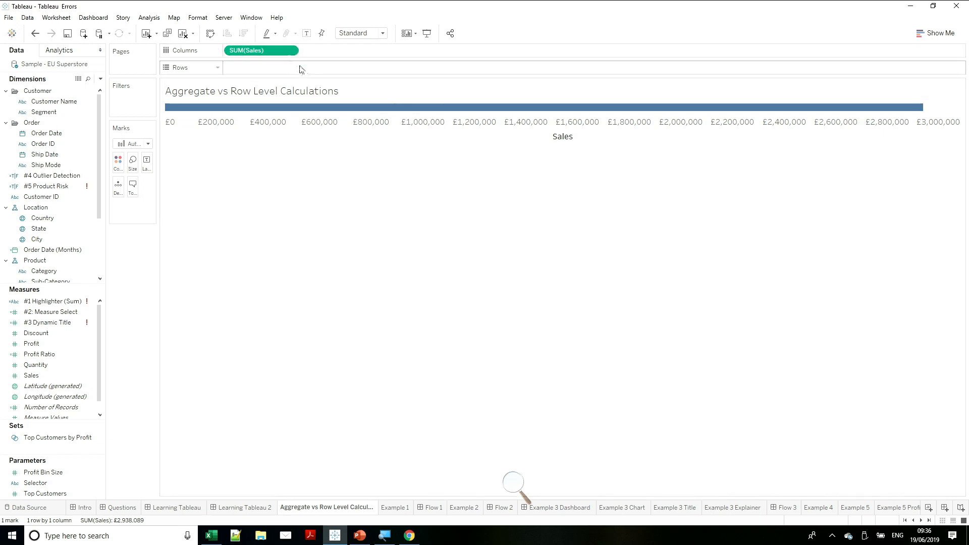
right_click(381, 124)
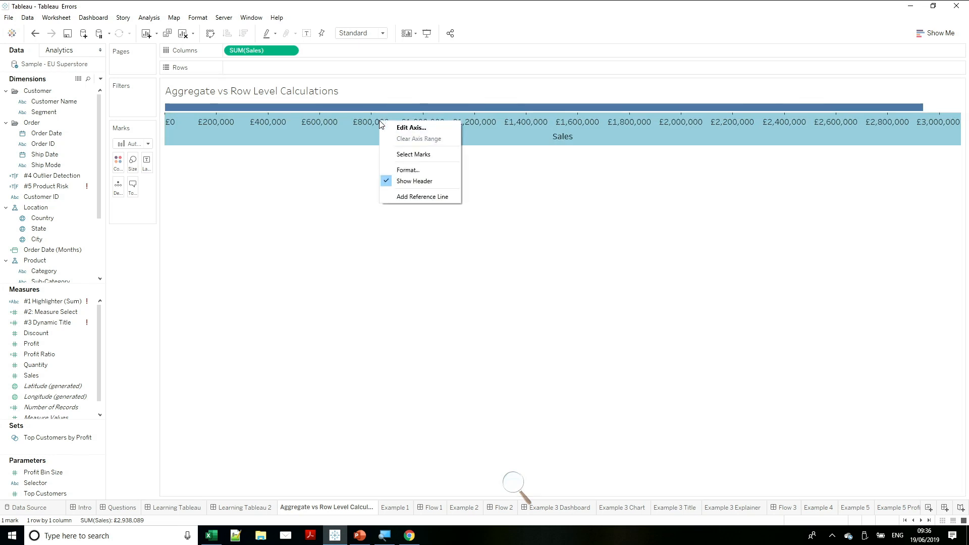
left_click(317, 181)
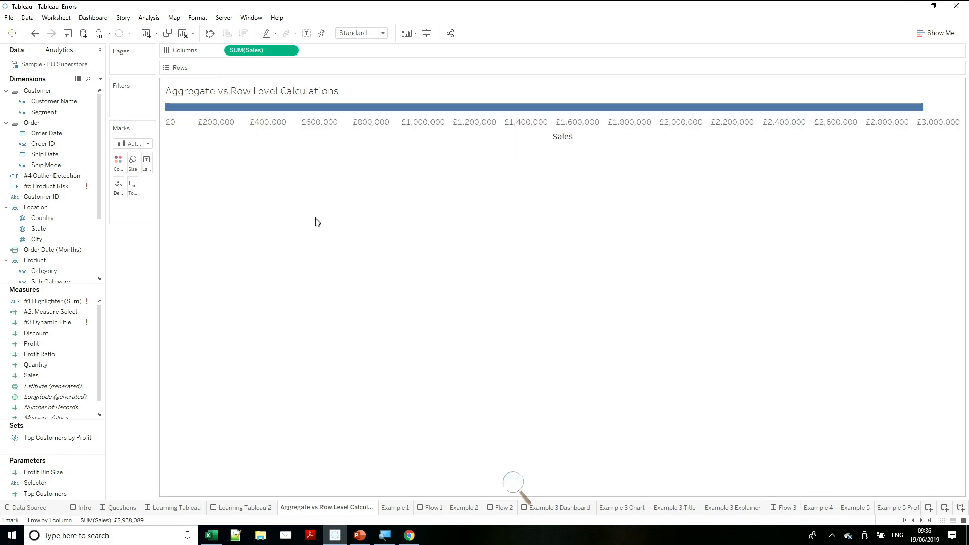
left_click(56, 230)
left_click_drag(55, 230, 274, 67)
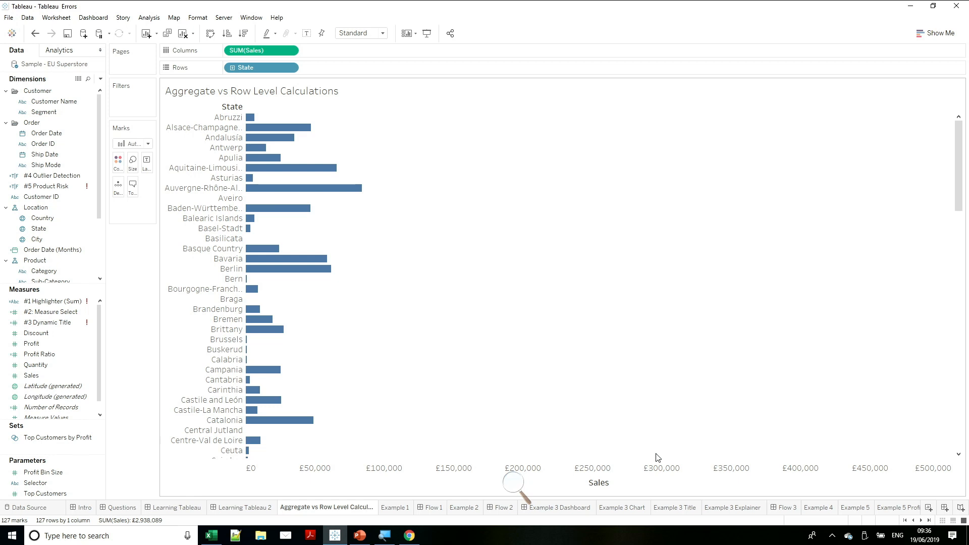
- Break the Sales bars down by Segment on Rows and by Region on Columns
mouse_move(269, 161)
left_click_drag(43, 112, 310, 74)
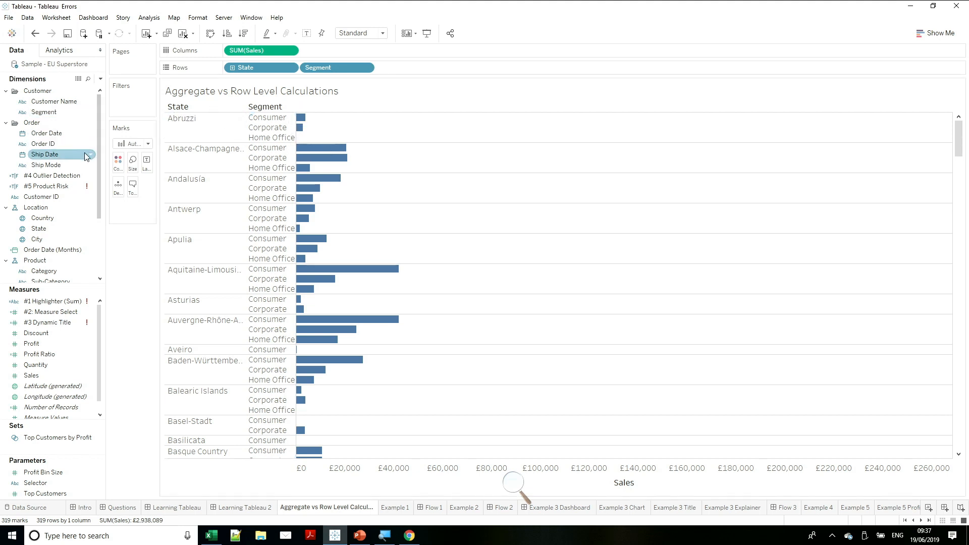
scroll(85, 182, "down", 2)
left_click_drag(62, 270, 241, 51)
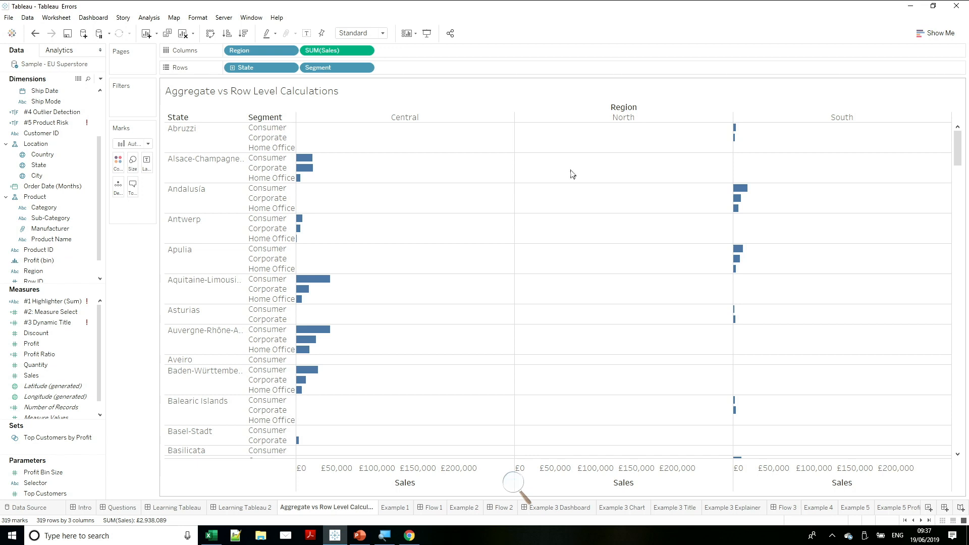
- Clear the worksheet and delete the Profit Ratio measure from the data source
left_click(183, 36)
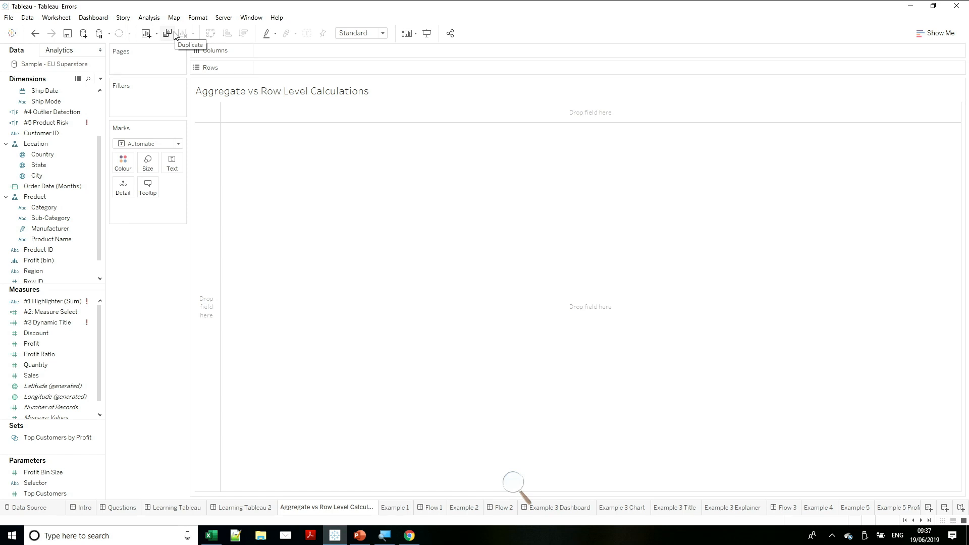
right_click(55, 354)
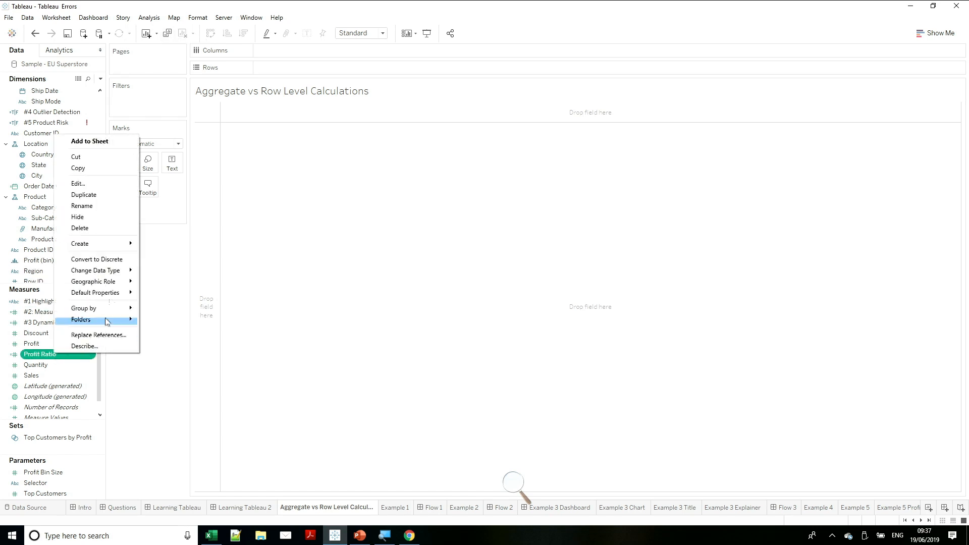
left_click(106, 227)
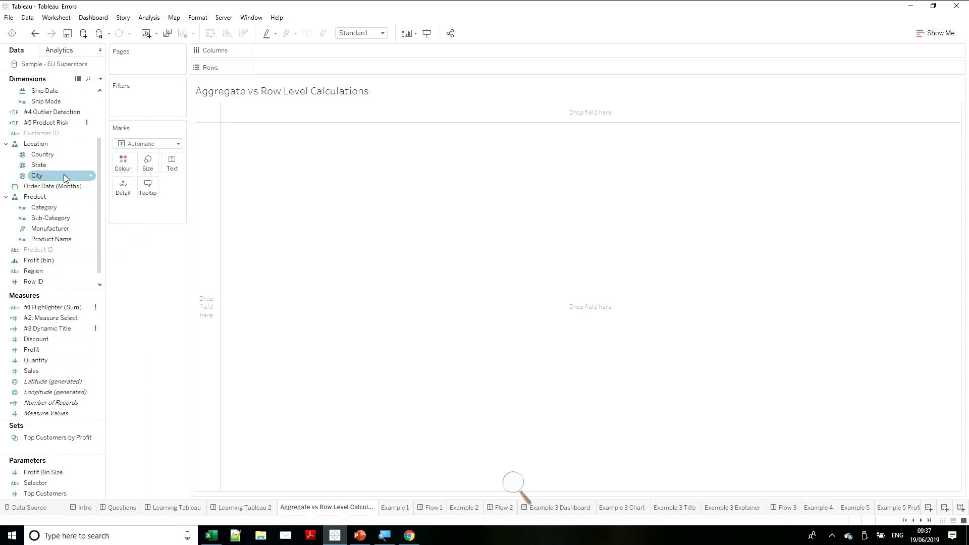
- Place Sub-Category on Rows of the empty worksheet
left_click_drag(55, 218, 211, 202)
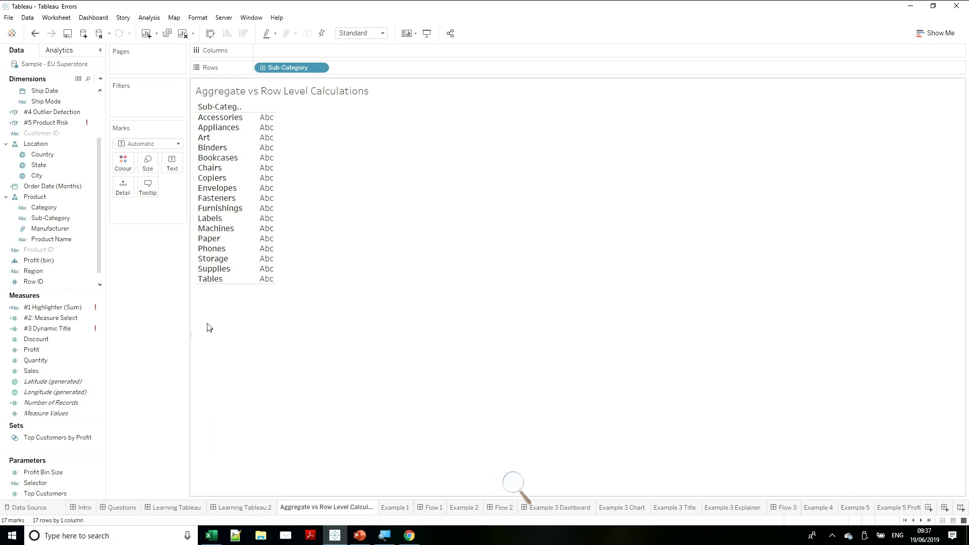
left_click(66, 368)
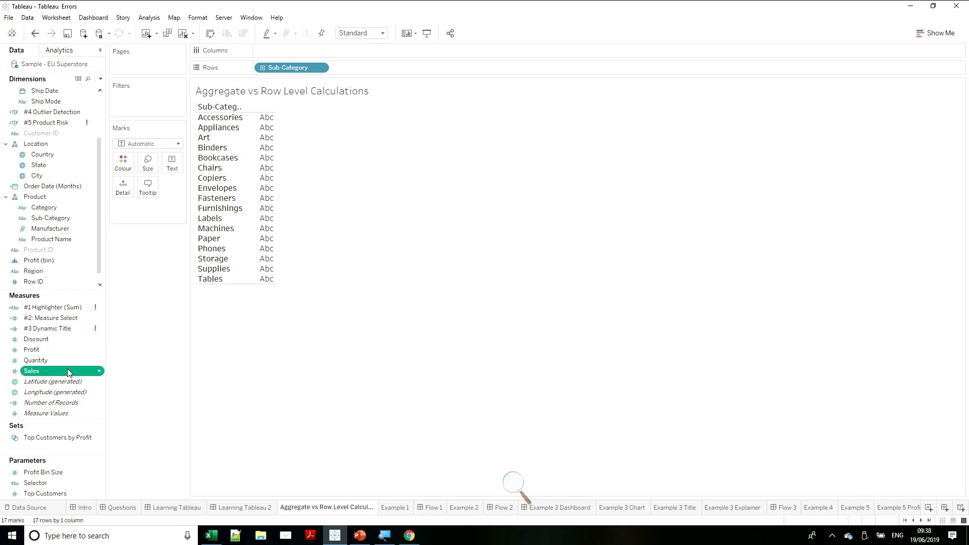
left_click(69, 373)
left_click(137, 377)
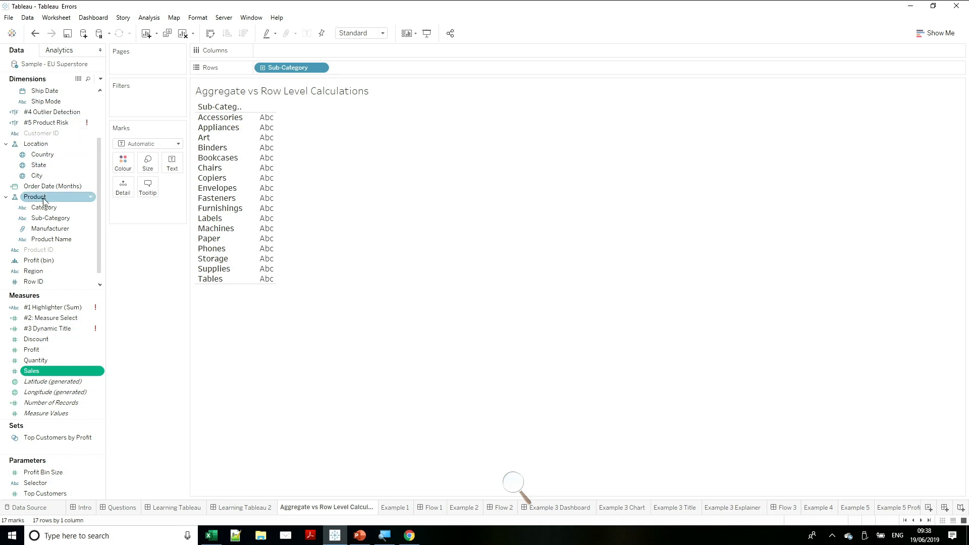
- Add Customer Name and the discrete Ship Date to Rows after Sub-Category
scroll(81, 206, "up", 3)
left_click_drag(56, 101, 404, 75)
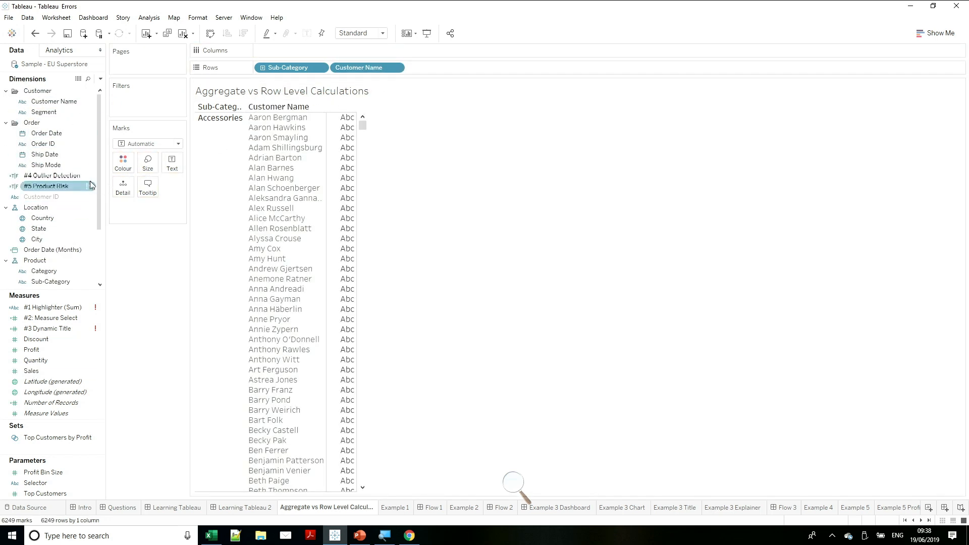
left_click_drag(56, 158, 514, 68)
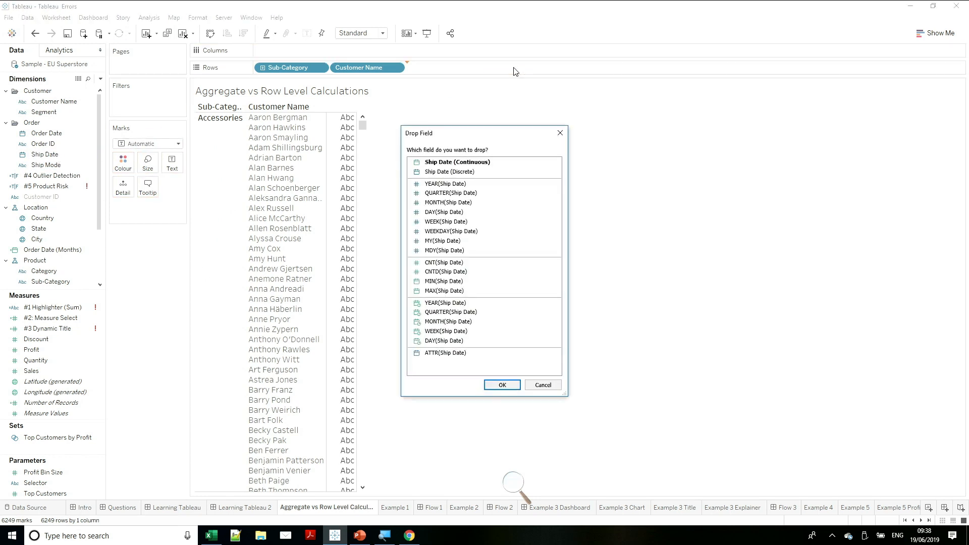
left_click(515, 172)
double_click(514, 173)
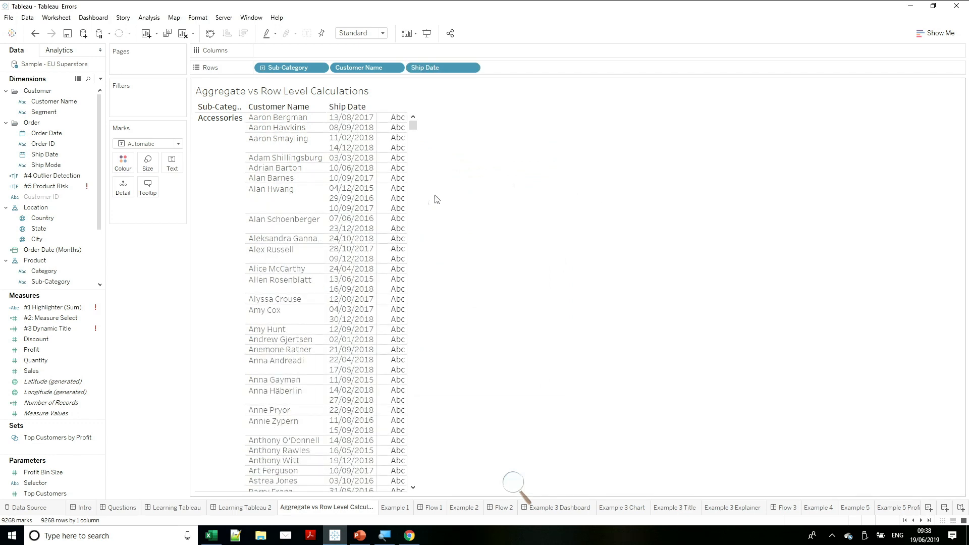
left_click(63, 371)
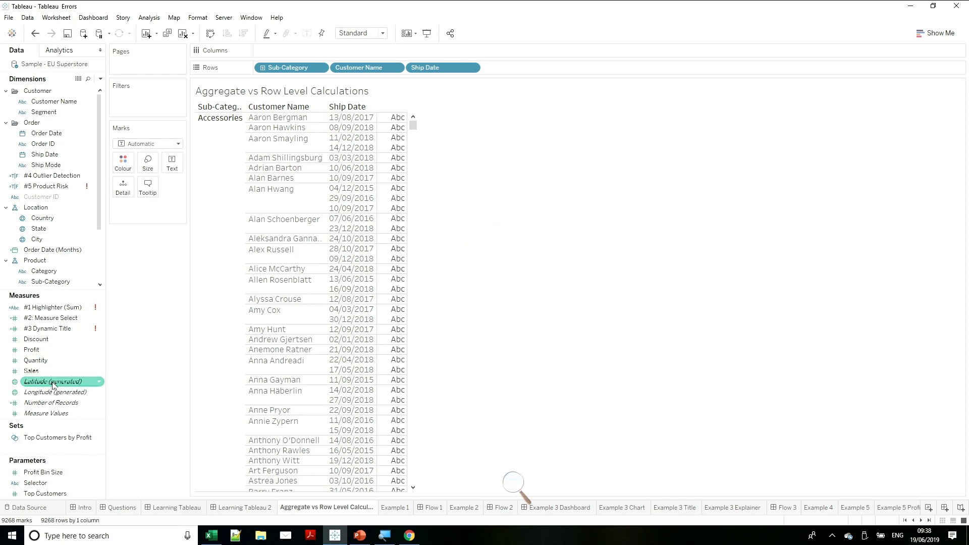
left_click(36, 375)
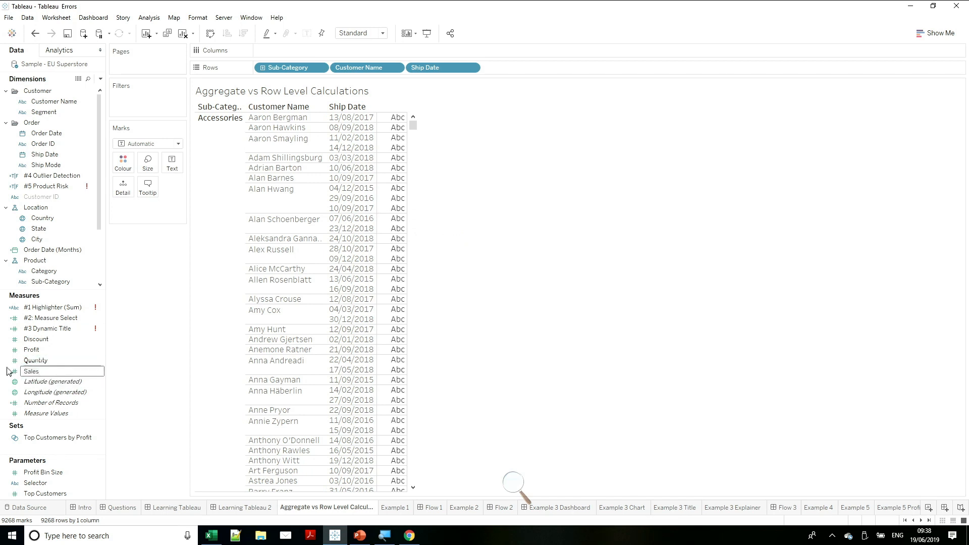
left_click(15, 372)
left_click(42, 373)
left_click(41, 374)
left_click(124, 375)
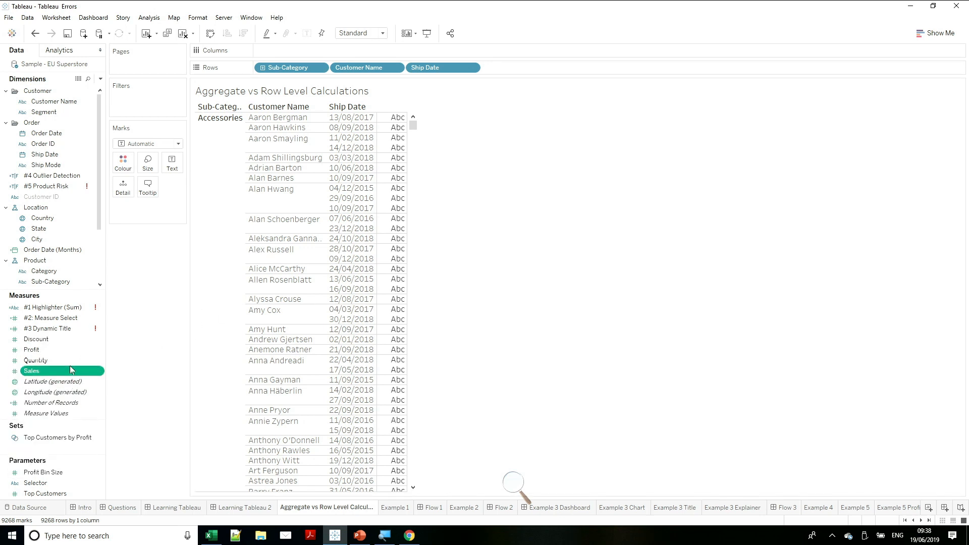
- Try Sales as a continuous measure on Rows after Ship Date, and take it off again
mouse_move(67, 373)
left_mouse_down()
mouse_move(369, 234)
mouse_move(486, 110)
mouse_move(550, 71)
mouse_move(530, 94)
left_mouse_up()
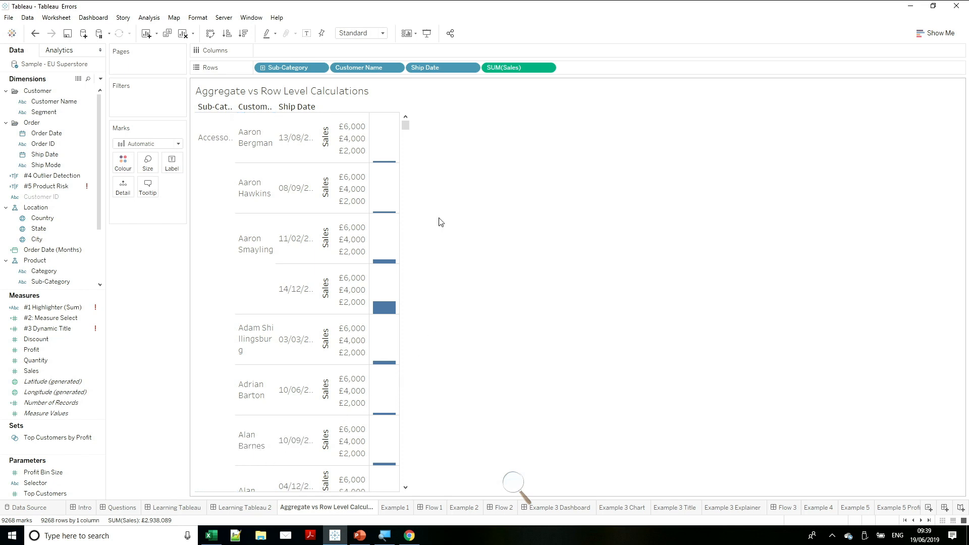
left_click_drag(509, 67, 476, 17)
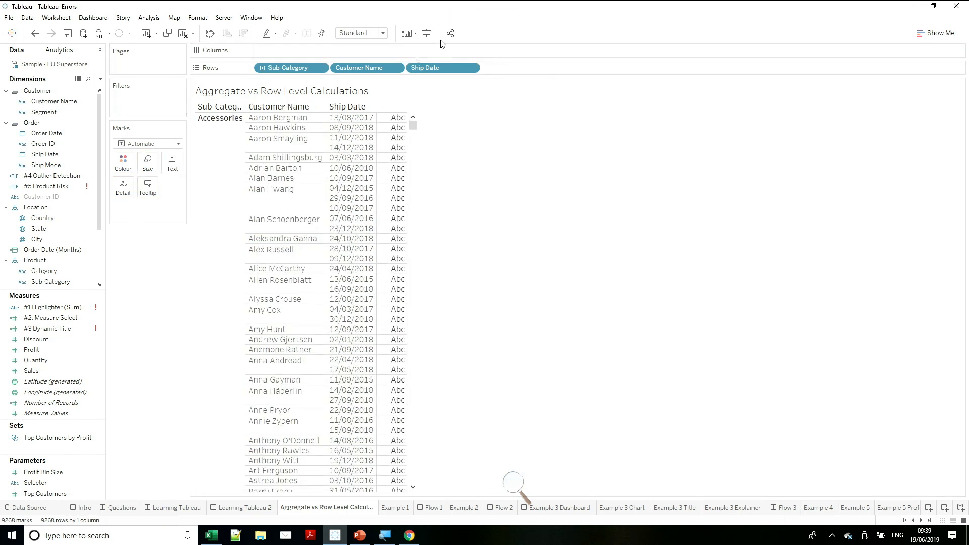
- Add Sales to the marks, convert it to discrete and move it to Rows after Ship Date
left_click_drag(66, 376, 158, 214)
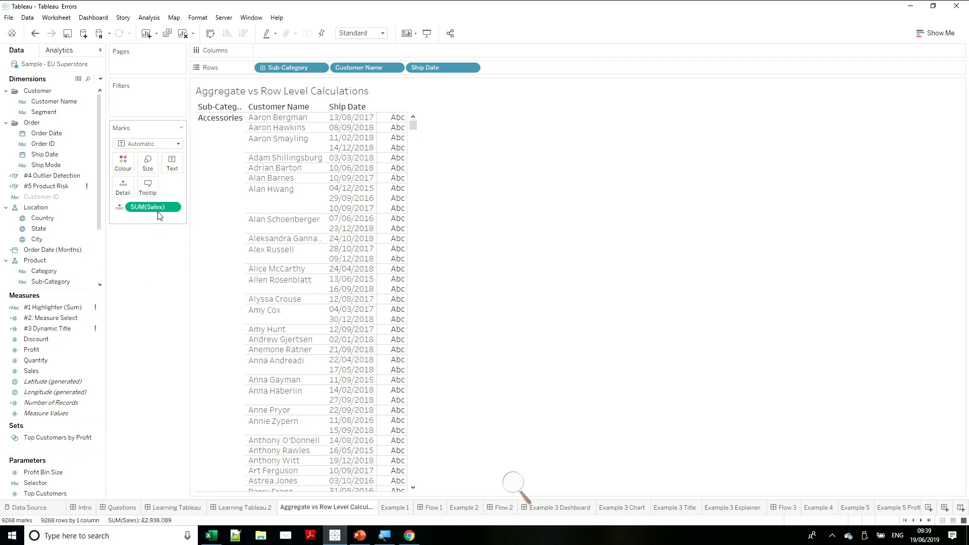
left_click(172, 207)
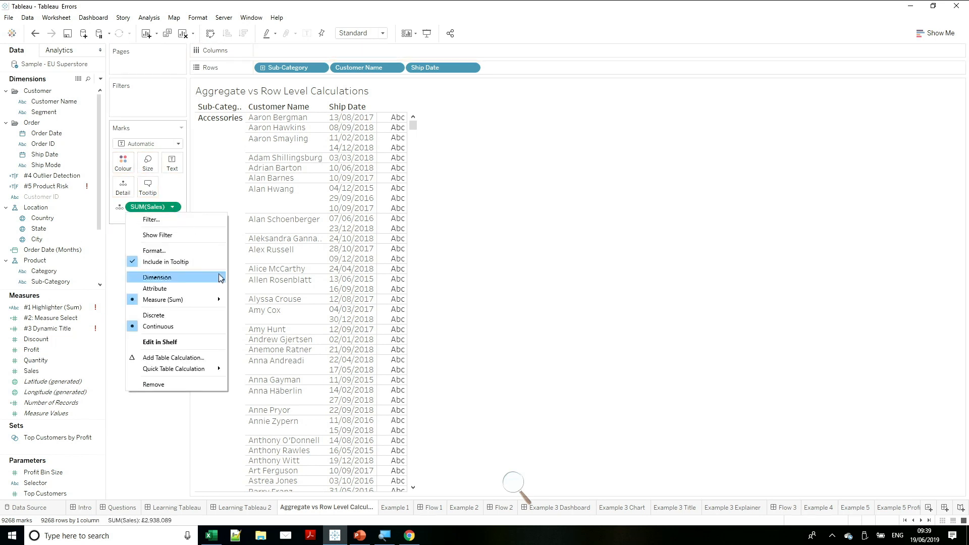
left_click(188, 313)
left_click_drag(154, 208, 549, 76)
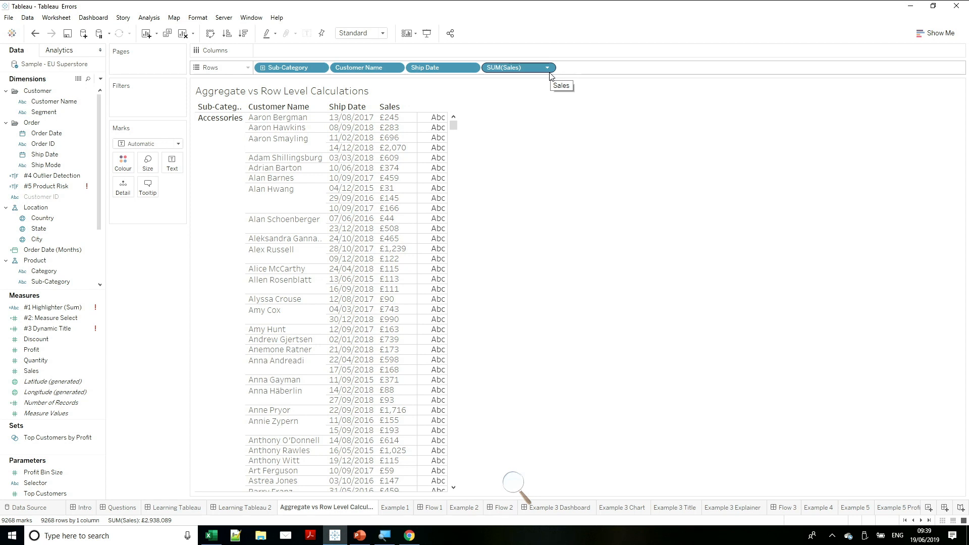
- Remove Customer Name and Ship Date from Rows, and show Sales as text in a widened value column
left_click_drag(372, 69, 356, 11)
left_click_drag(360, 68, 389, 20)
left_click_drag(399, 65, 176, 169)
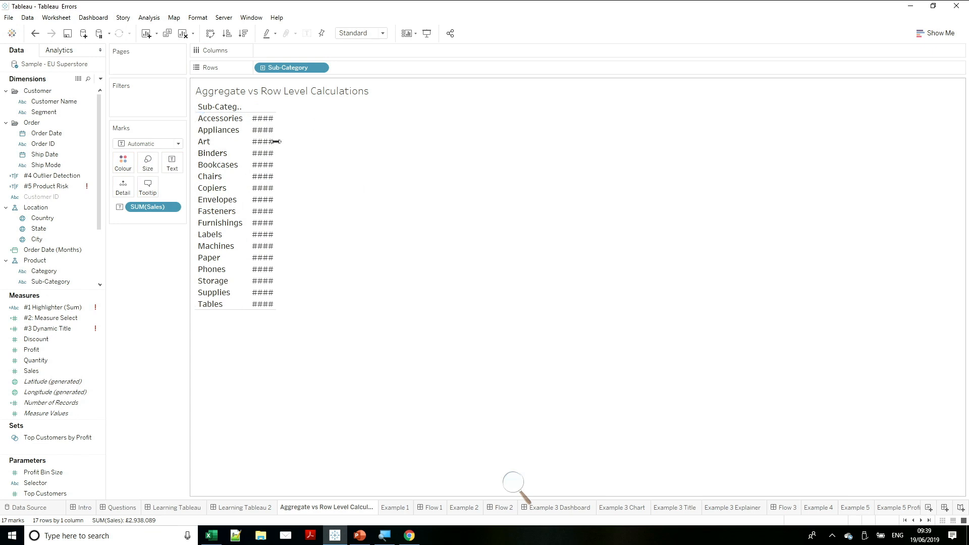
left_click_drag(276, 141, 315, 137)
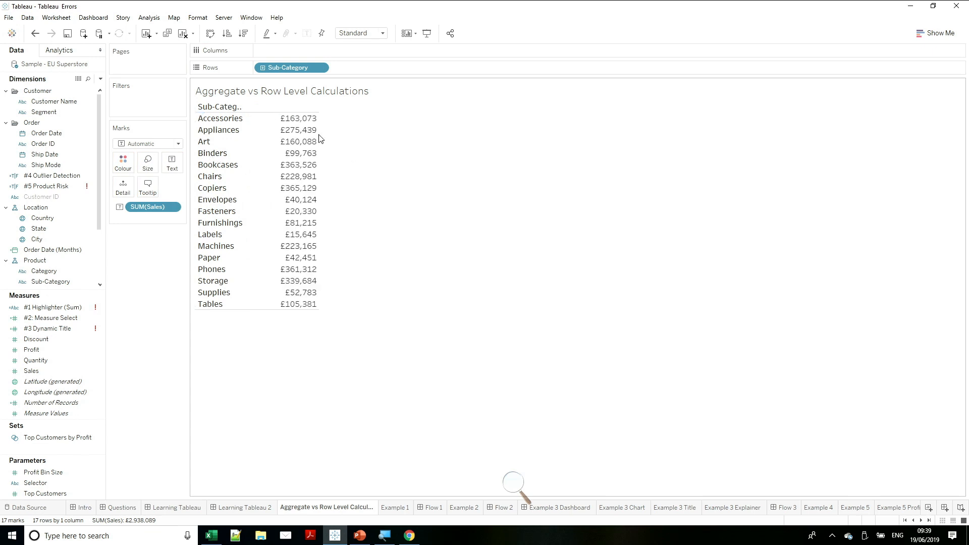
- Try colouring the Sales figures by Profit, and remove Profit from the marks
left_click(45, 352)
left_click_drag(45, 355, 288, 187)
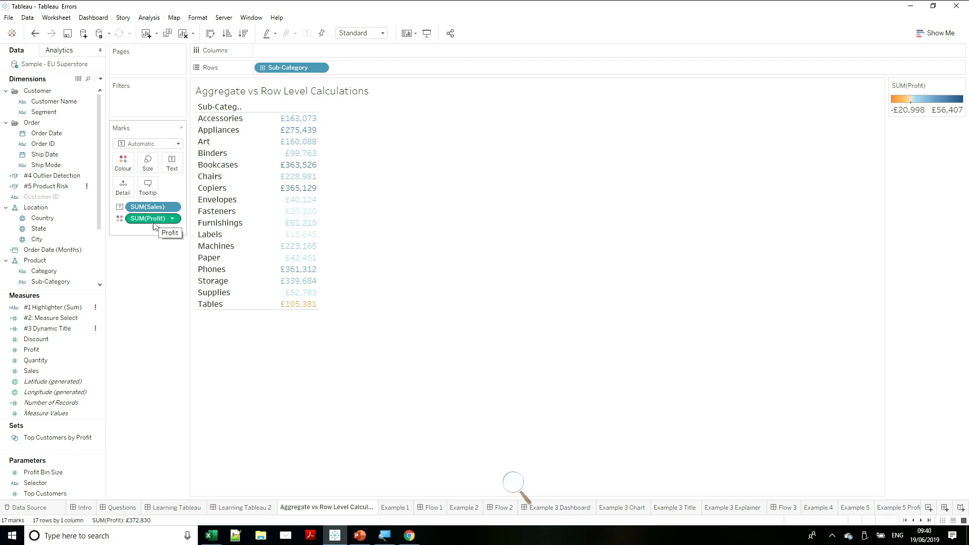
mouse_move(289, 138)
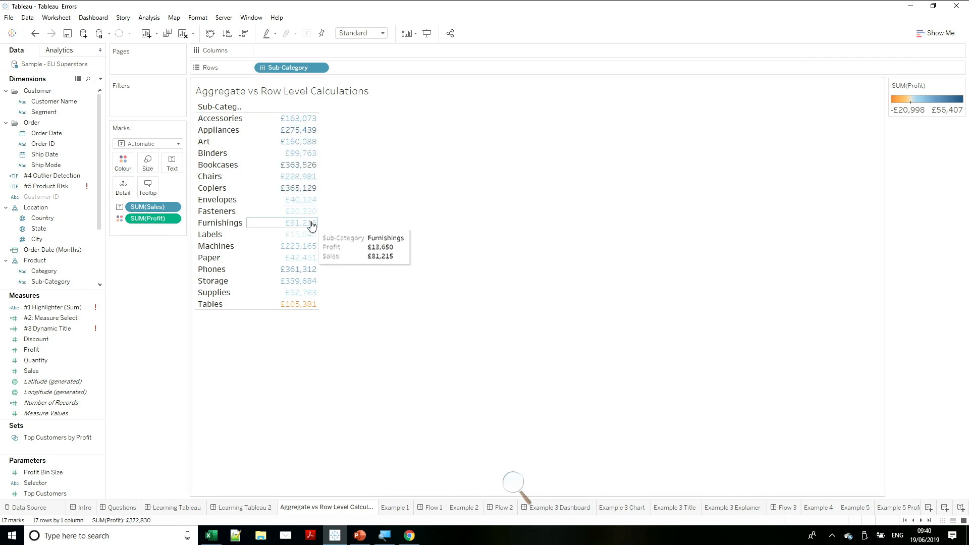
left_click_drag(151, 225, 136, 330)
- Add Profit to the marks, make it discrete and move it to Rows after Sub-Category
left_click_drag(43, 355, 294, 180)
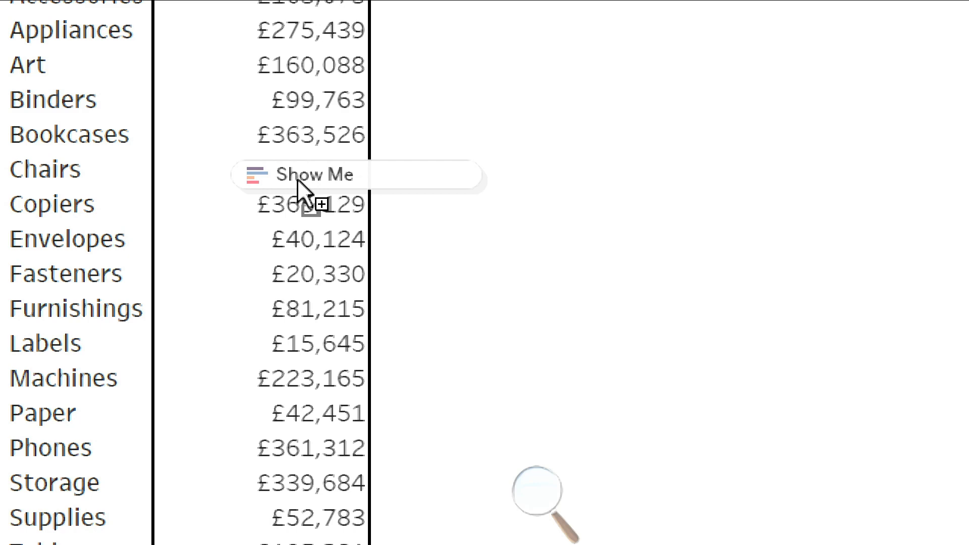
left_click_drag(298, 179, 150, 218)
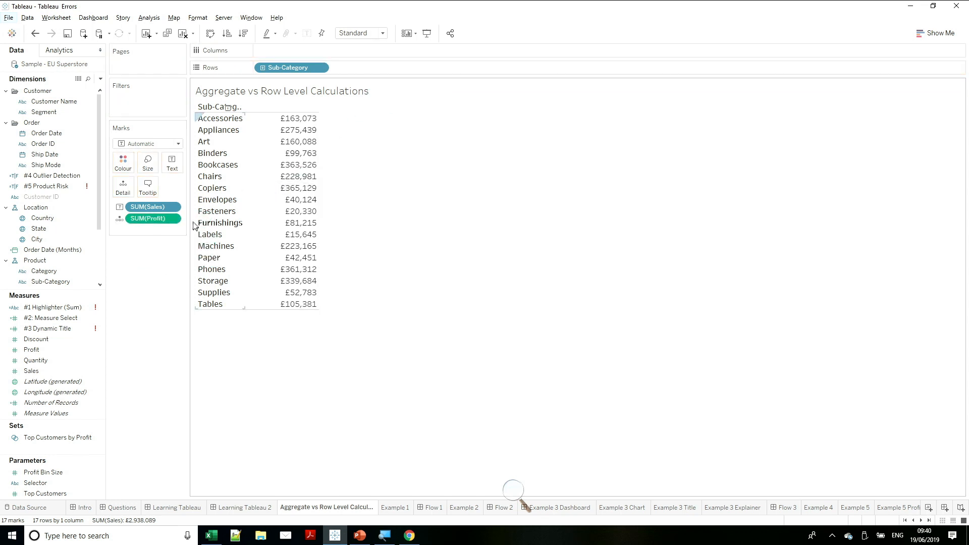
left_click(172, 218)
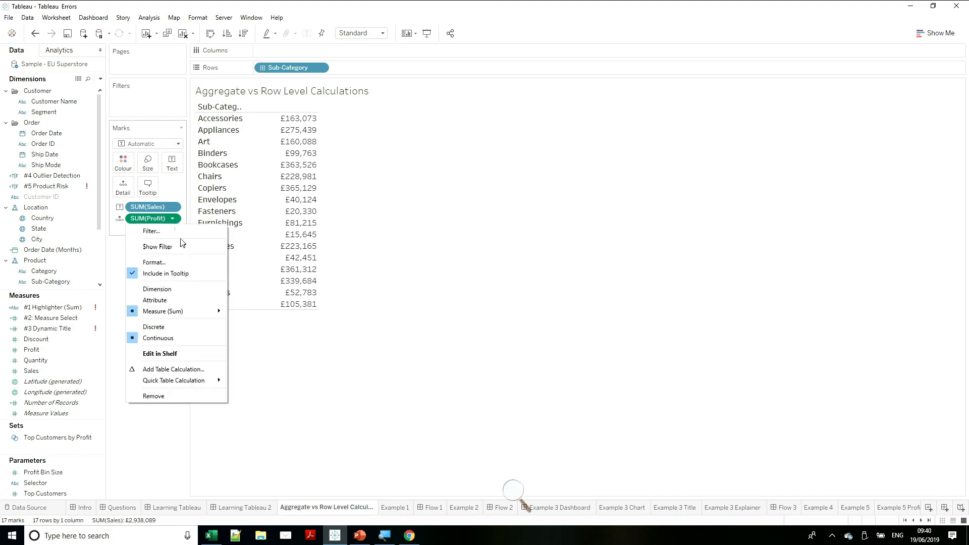
key("Escape")
left_click_drag(150, 218, 365, 70)
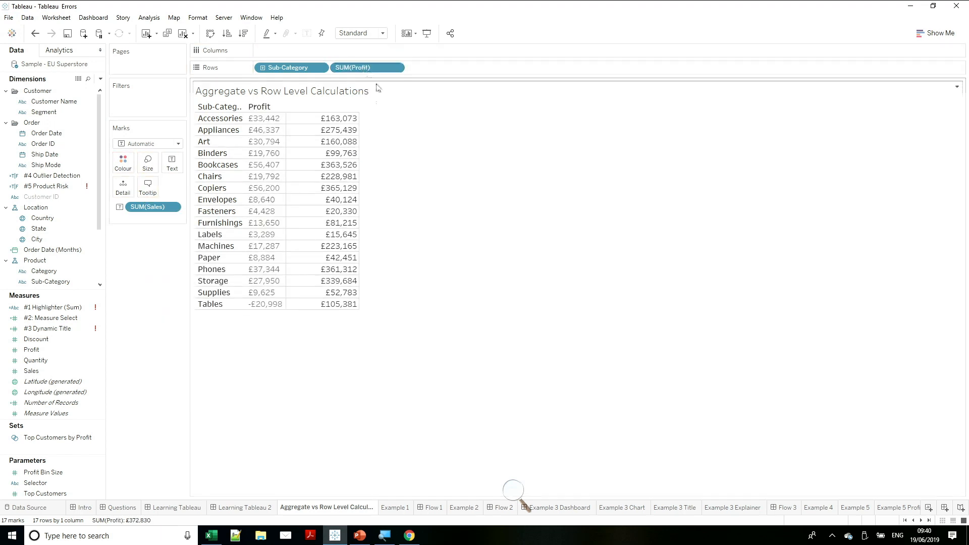
mouse_move(330, 121)
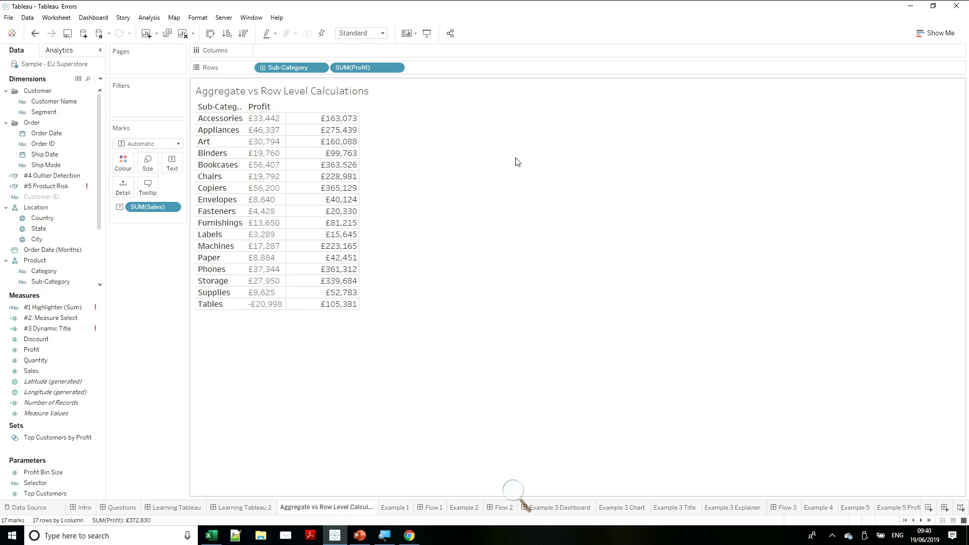
- Create a calculated field from Profit named Profit Ratio with the formula [Profit]/[Sales]
right_click(29, 351)
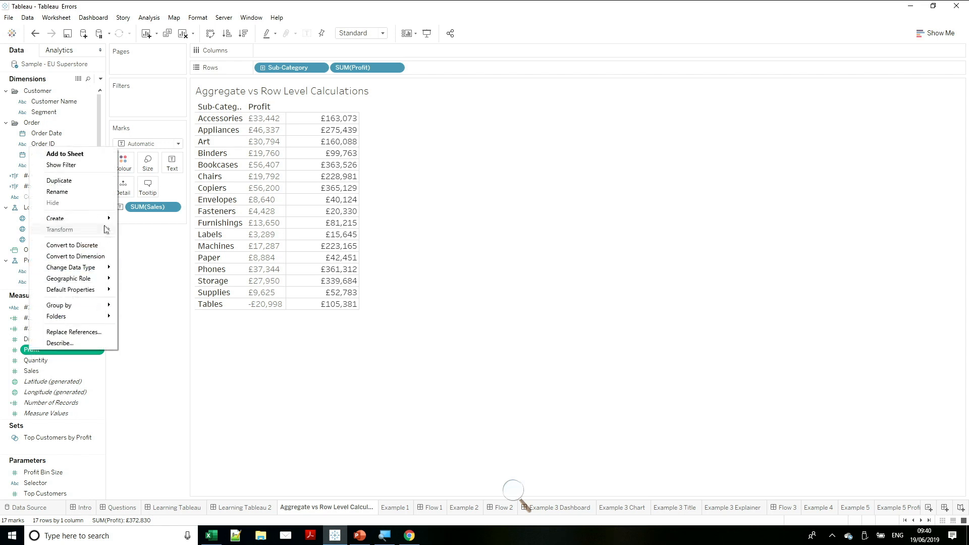
mouse_move(96, 218)
left_click(137, 224)
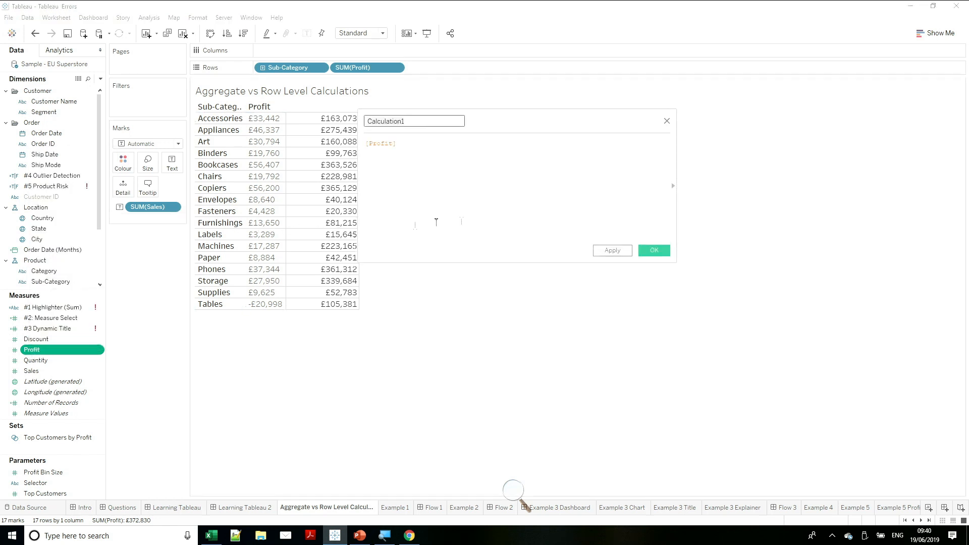
type("Proit")
key("BackSpace")
key("BackSpace")
type("fit Ratio")
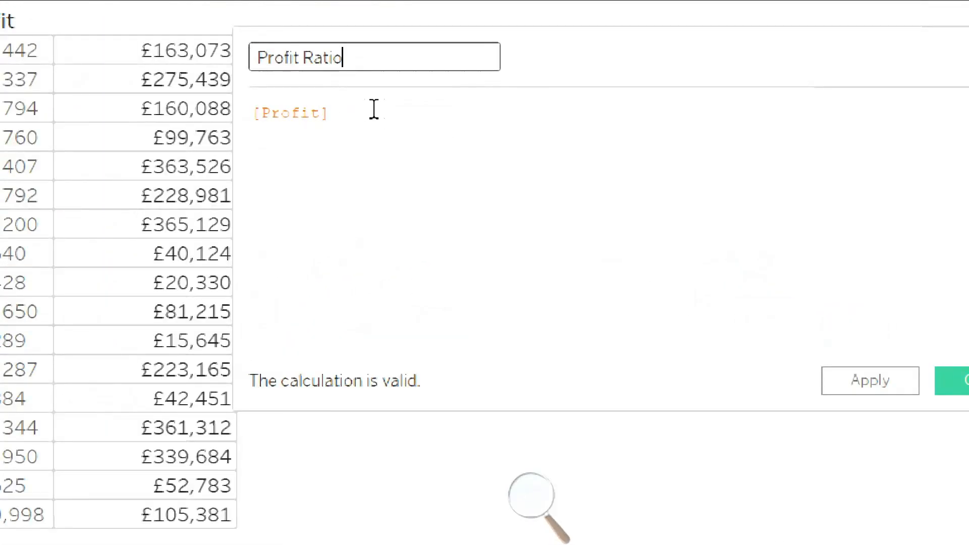
left_click(422, 114)
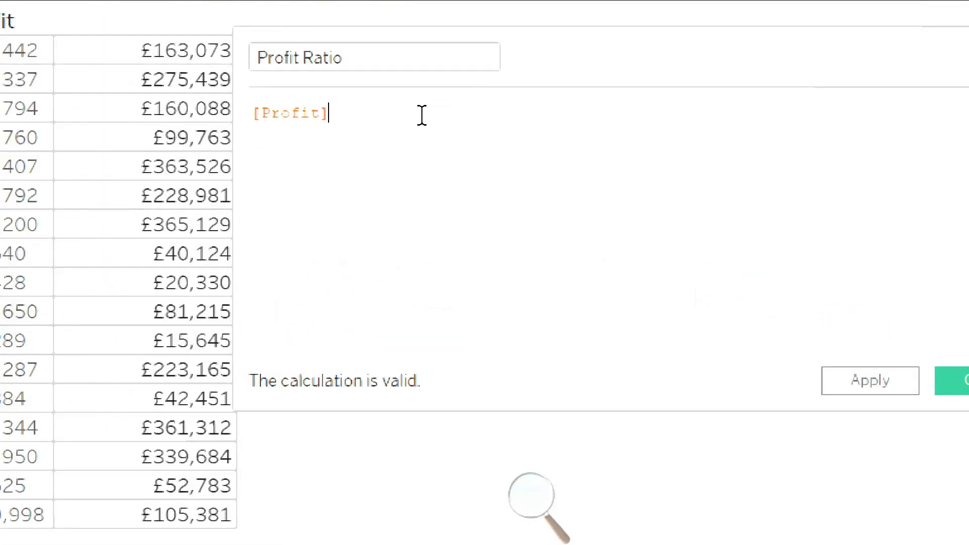
type("/Sales")
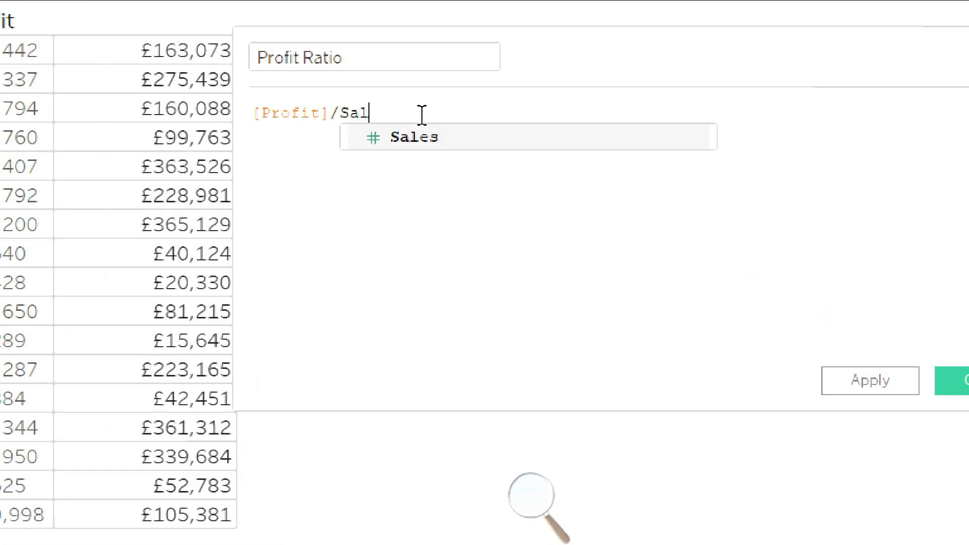
left_click(451, 138)
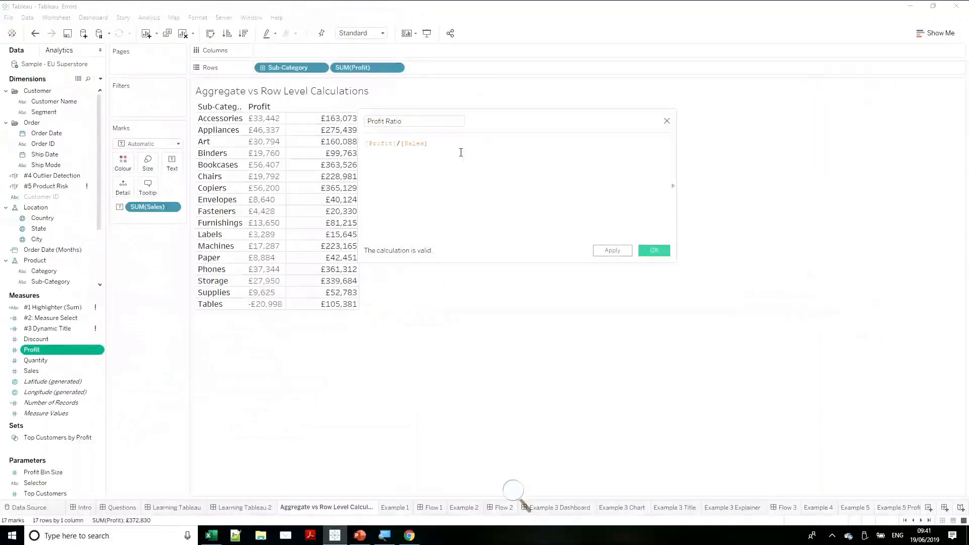
left_click(653, 251)
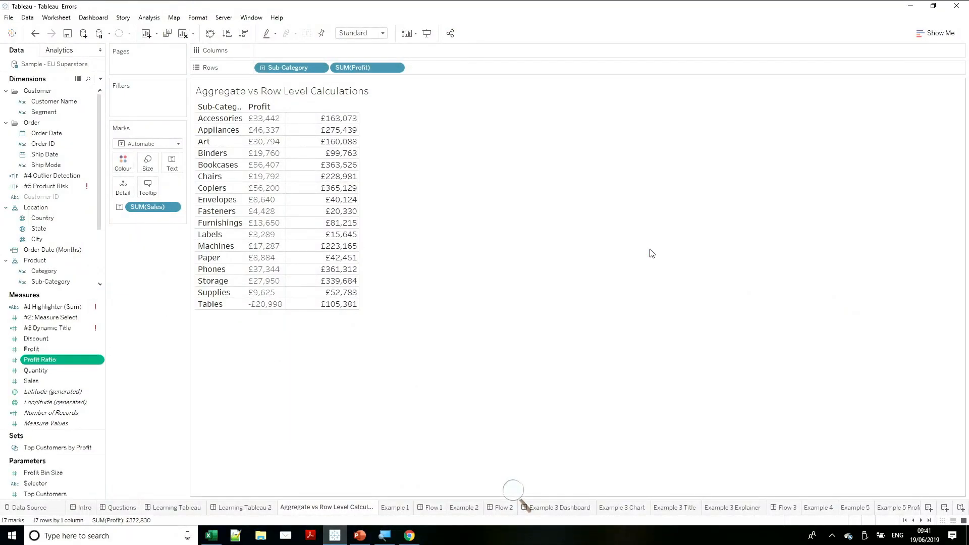
- Place Profit Ratio on Rows between Sub-Category and Profit as a discrete field, and set its aggregation to Average
left_click_drag(44, 364, 344, 71)
left_click(172, 218)
left_click(178, 328)
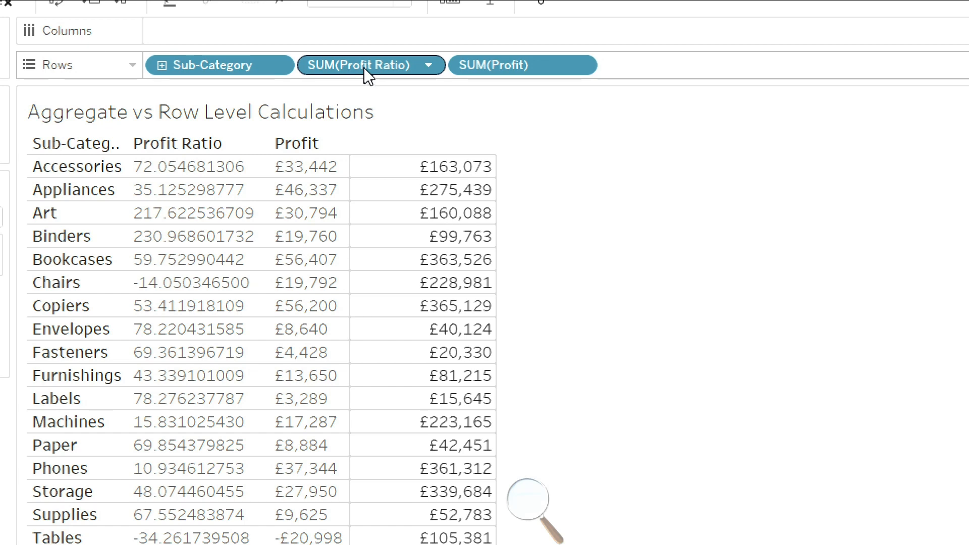
left_click(428, 66)
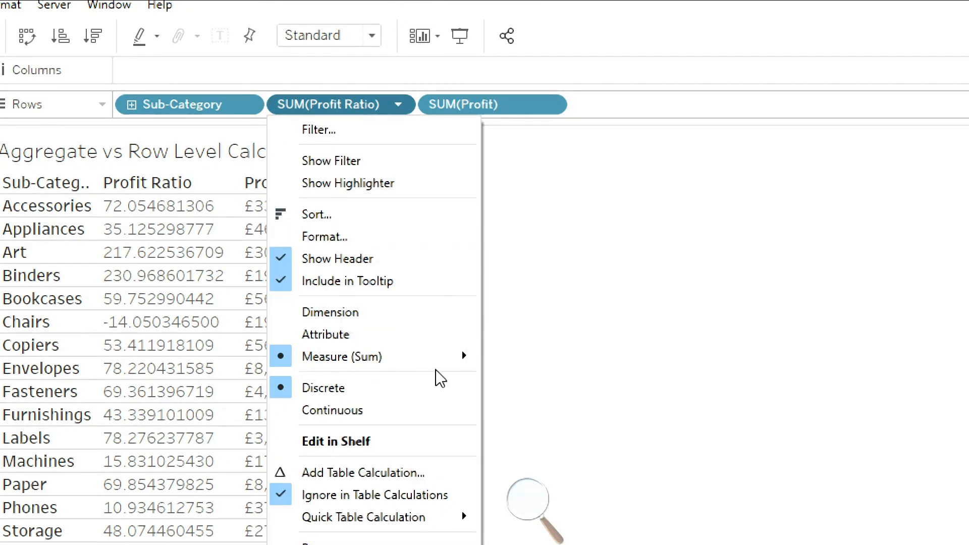
mouse_move(446, 367)
left_click(527, 386)
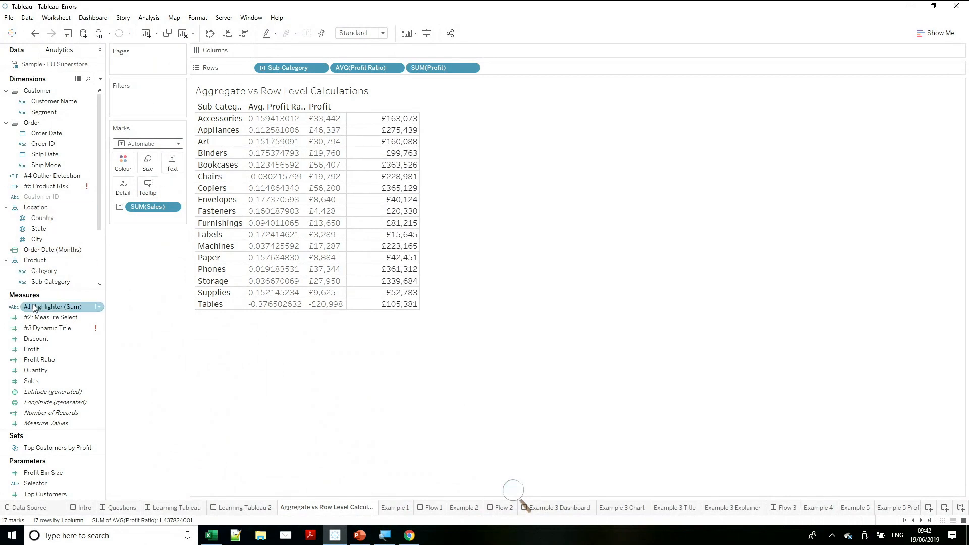
- Edit the Profit Ratio calculation so its formula is sum([Profit])/sum([Sales])
right_click(69, 364)
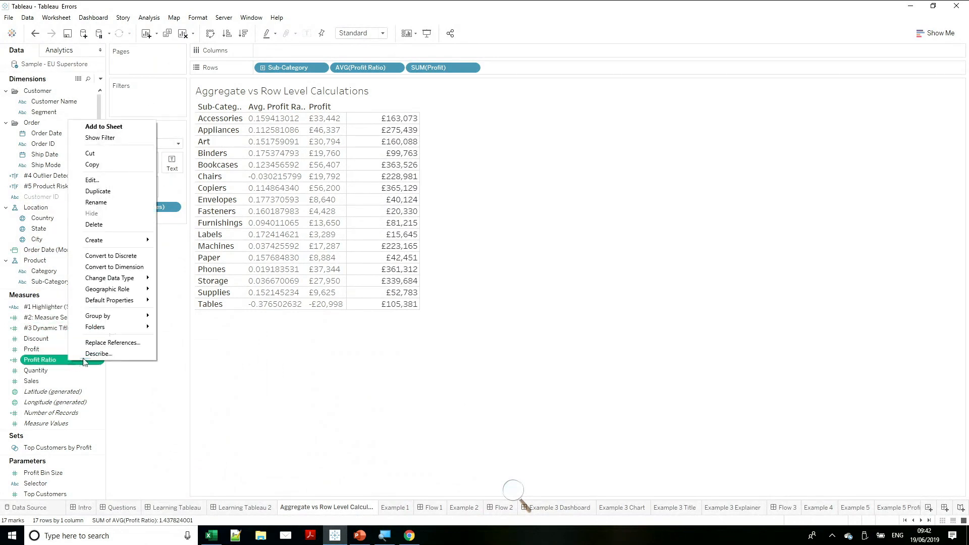
left_click(138, 187)
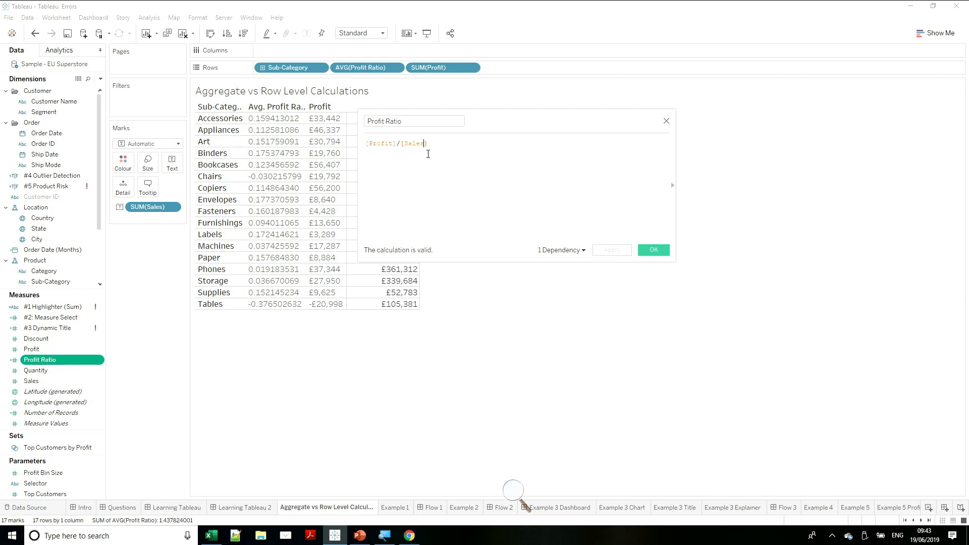
type("sum(")
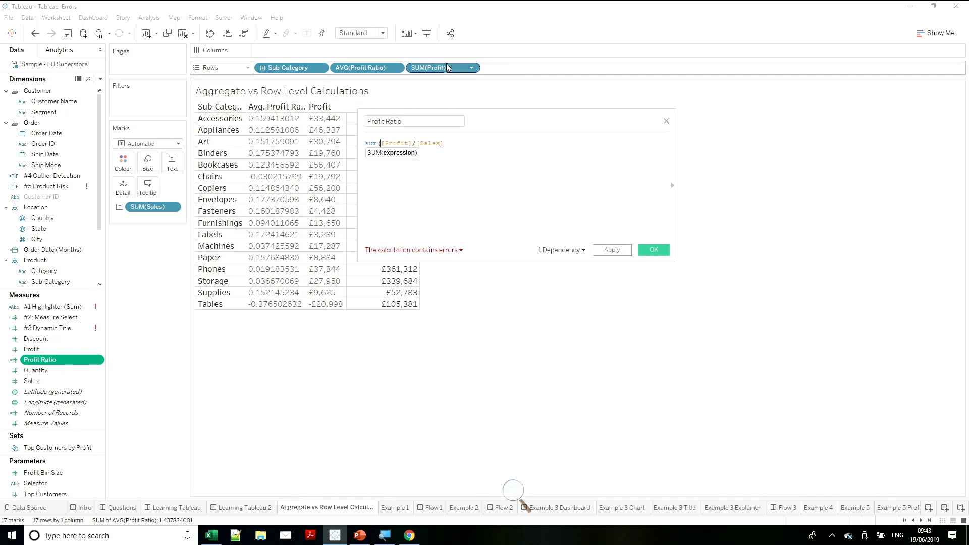
left_click(419, 143)
type(")/")
type("sum(")
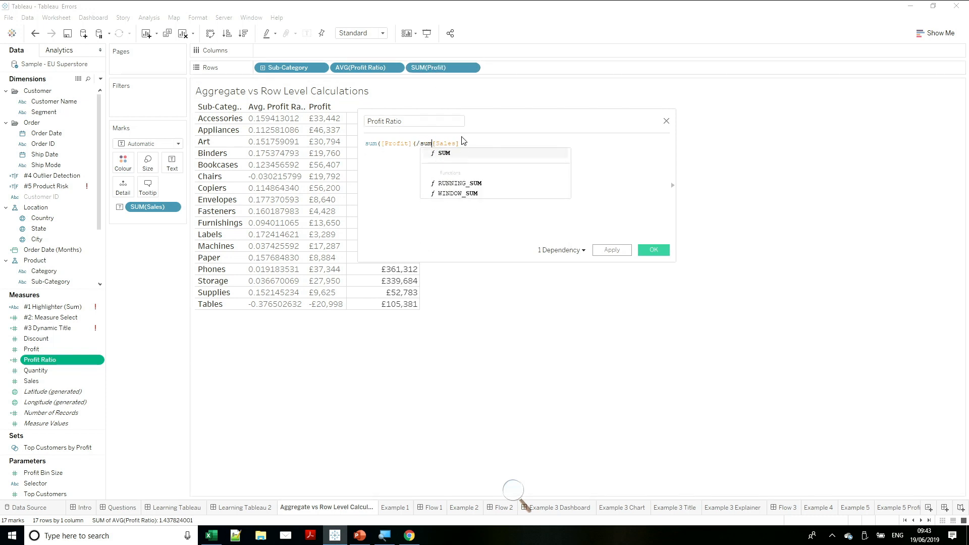
left_click(482, 146)
type(")")
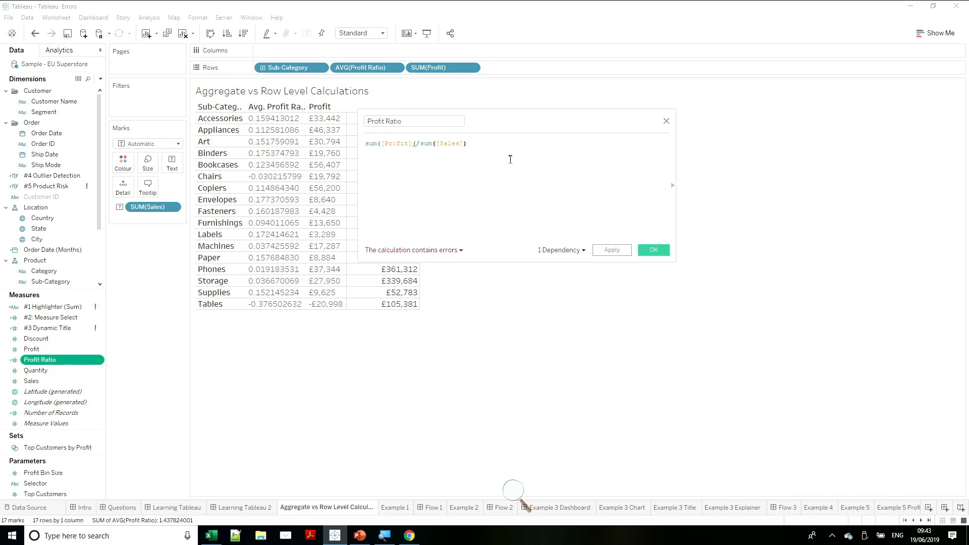
left_click(417, 145)
key("BackSpace")
type(")")
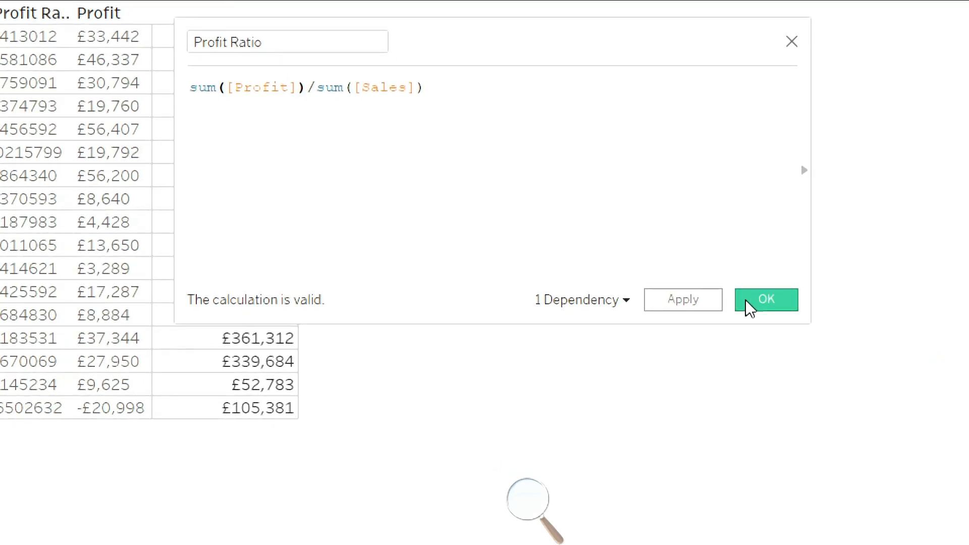
left_click(759, 303)
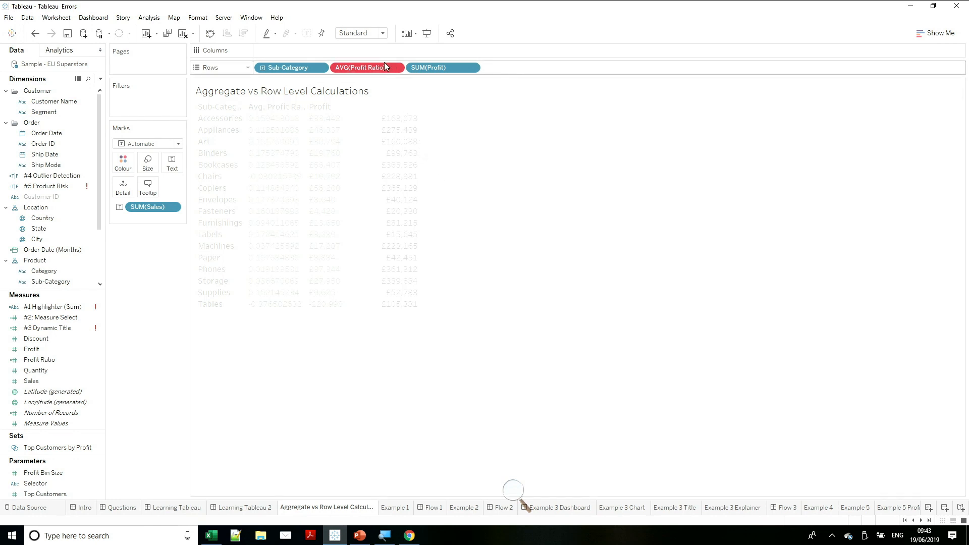
- Add the aggregated Profit Ratio to Rows, make it discrete, and put it in place of the invalid averaged Profit Ratio
mouse_move(384, 68)
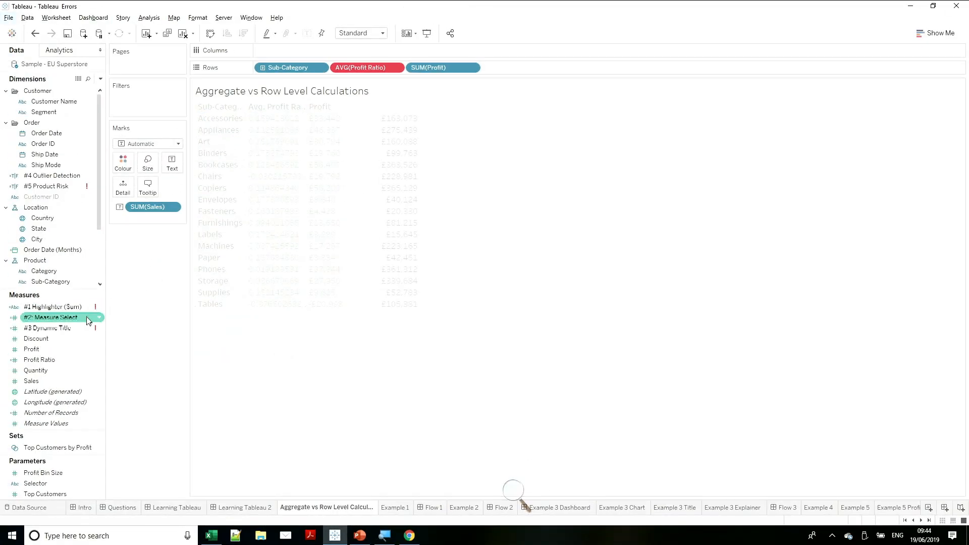
left_click_drag(80, 361, 449, 102)
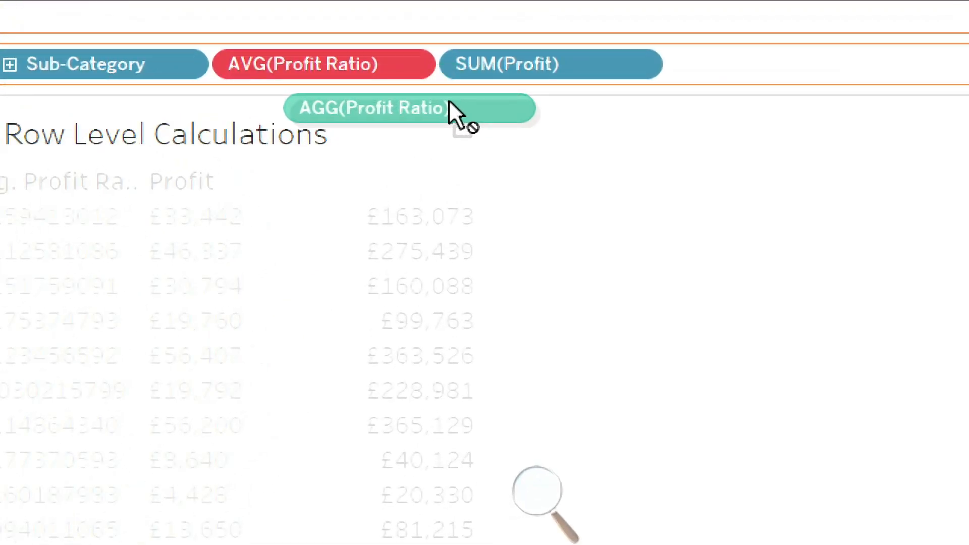
left_click_drag(449, 101, 379, 59)
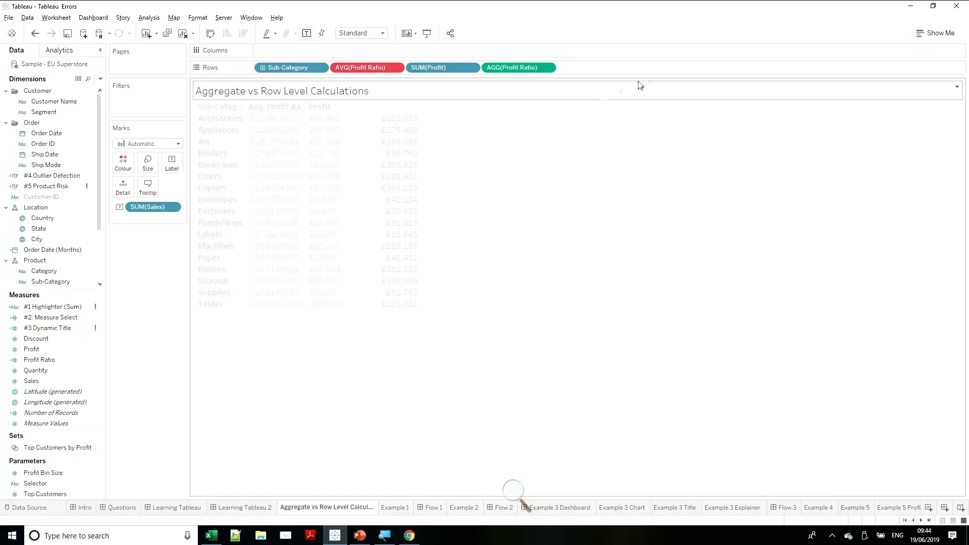
left_click(549, 68)
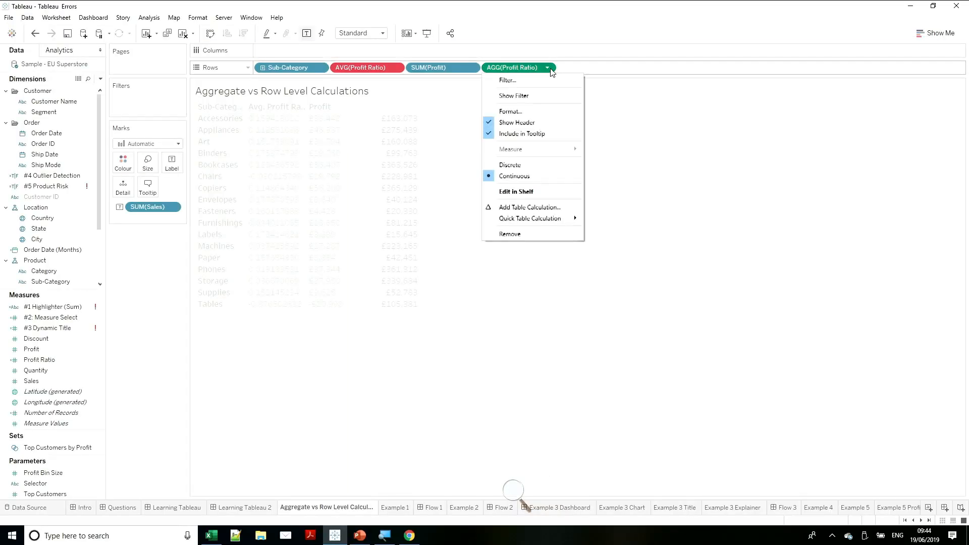
left_click(543, 164)
left_click_drag(527, 73, 376, 71)
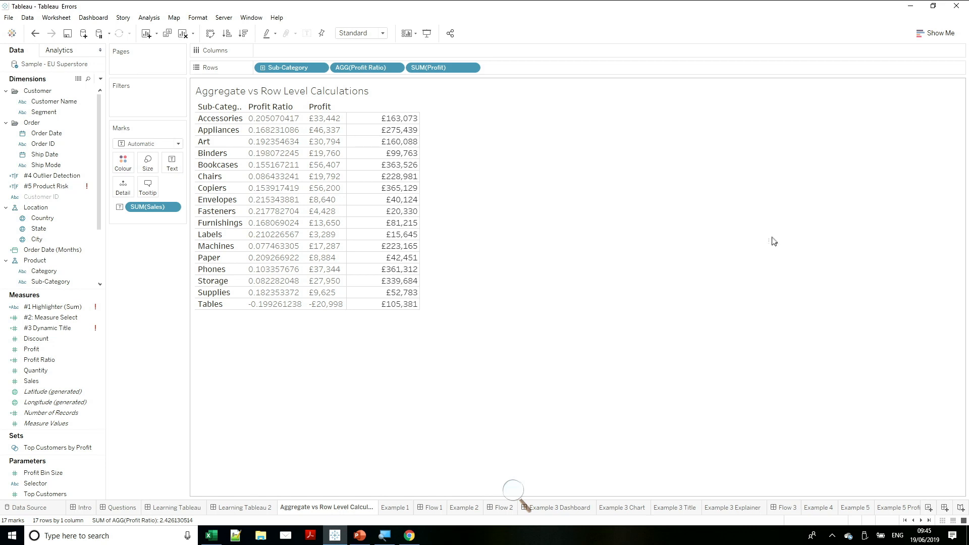
- On the Example 1 sheet, open a new empty calculated field named #1 Highlighter
left_click(398, 507)
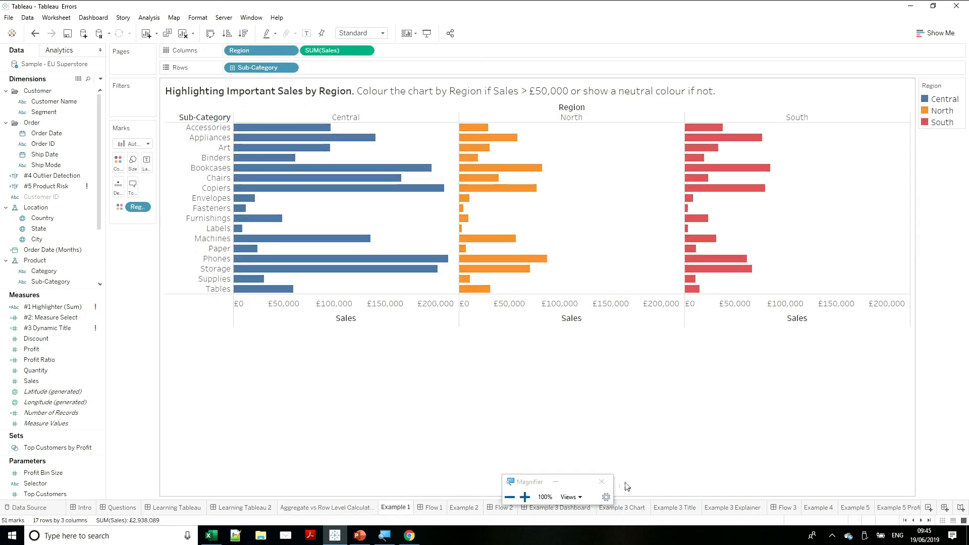
left_click(555, 483)
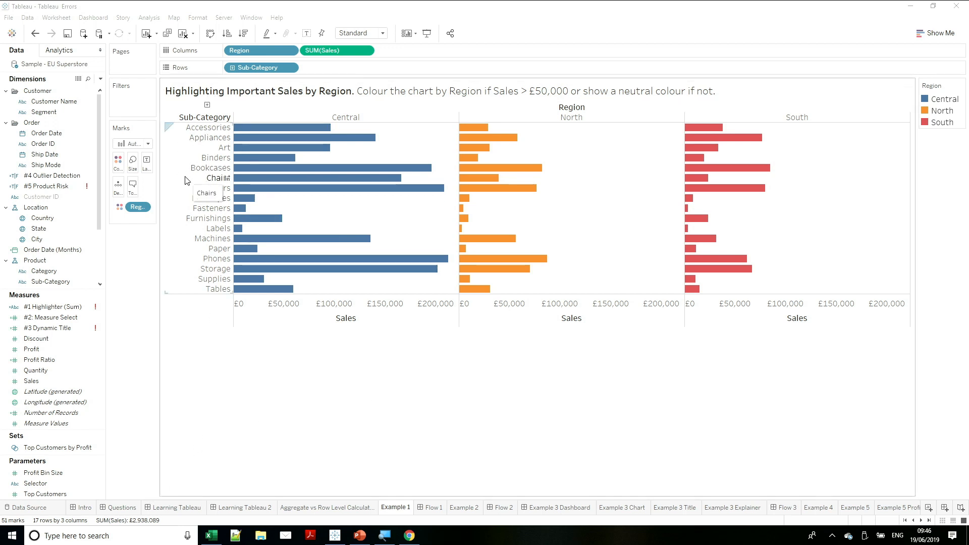
right_click(58, 344)
left_click(55, 309)
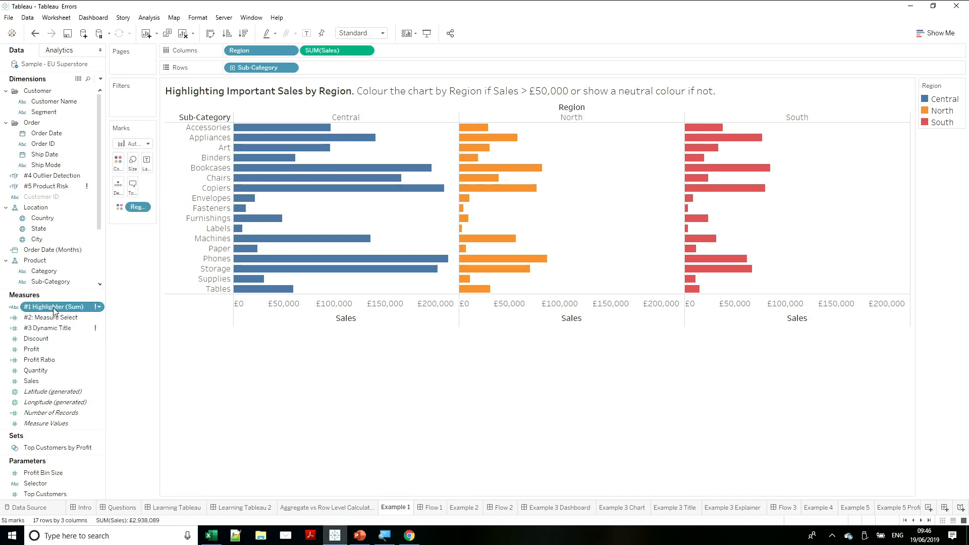
right_click(55, 309)
left_click(101, 359)
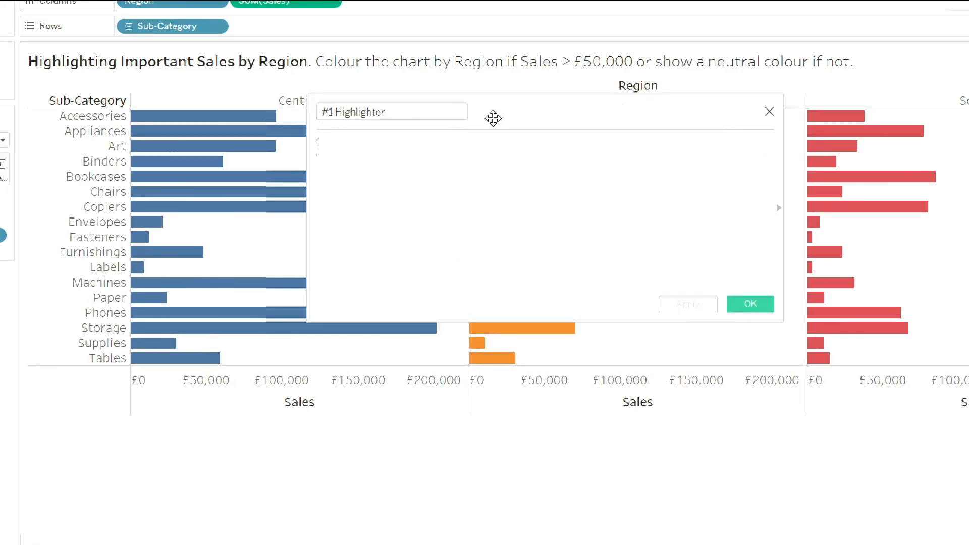
left_click_drag(493, 118, 357, 147)
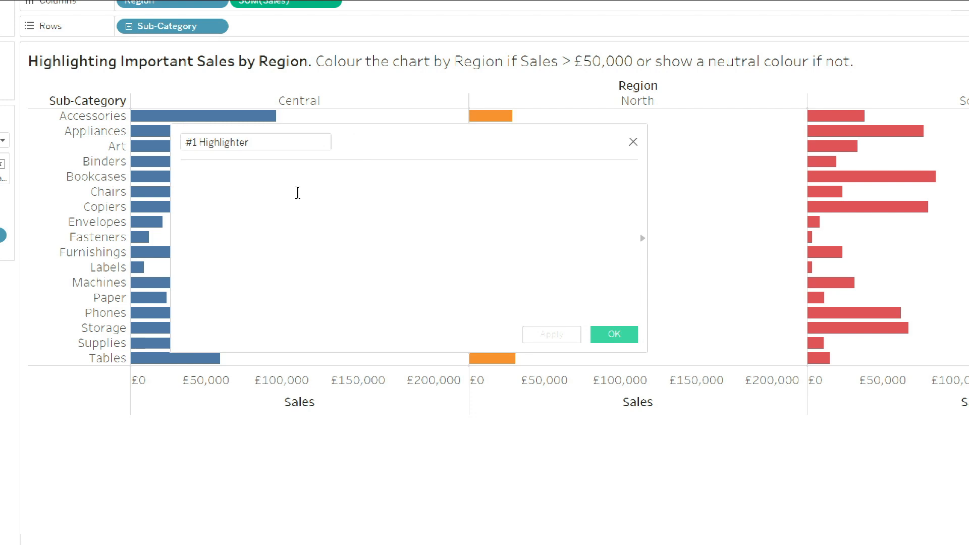
- Write the condition IF Sum(Sales)>50000 then in the #1 Highlighter formula, keeping the editor clear of the upper bars
type("IF S")
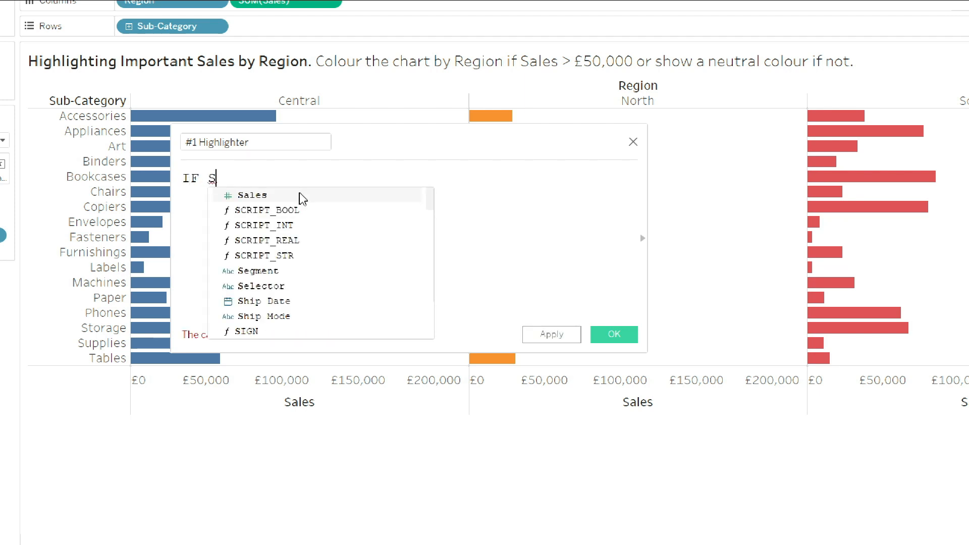
left_click_drag(367, 138, 515, 234)
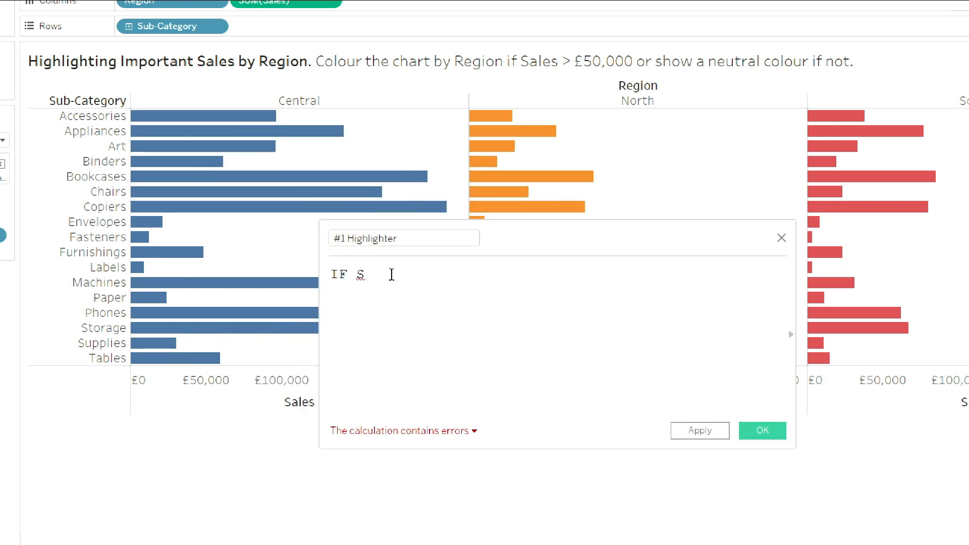
type("um9S")
type("ales)")
key("Left")
key("Left")
key("Left")
key("Left")
key("Left")
key("Left")
key("BackSpace")
type("(")
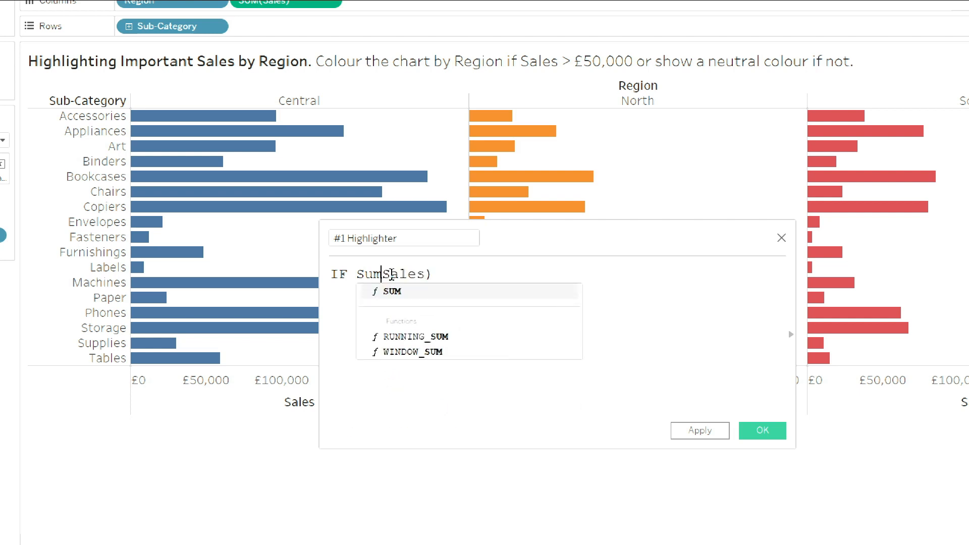
key("End")
type(">")
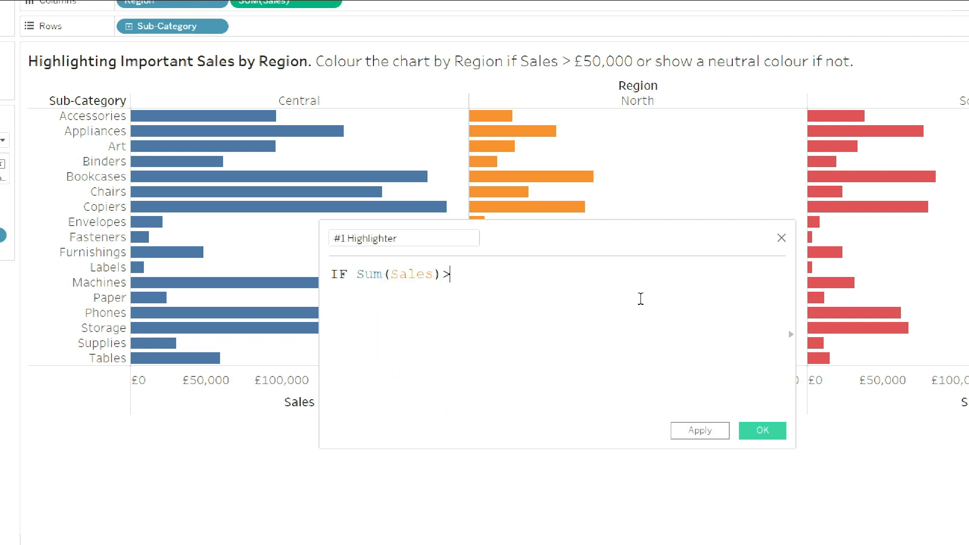
type("50000 th")
key("Escape")
type("en")
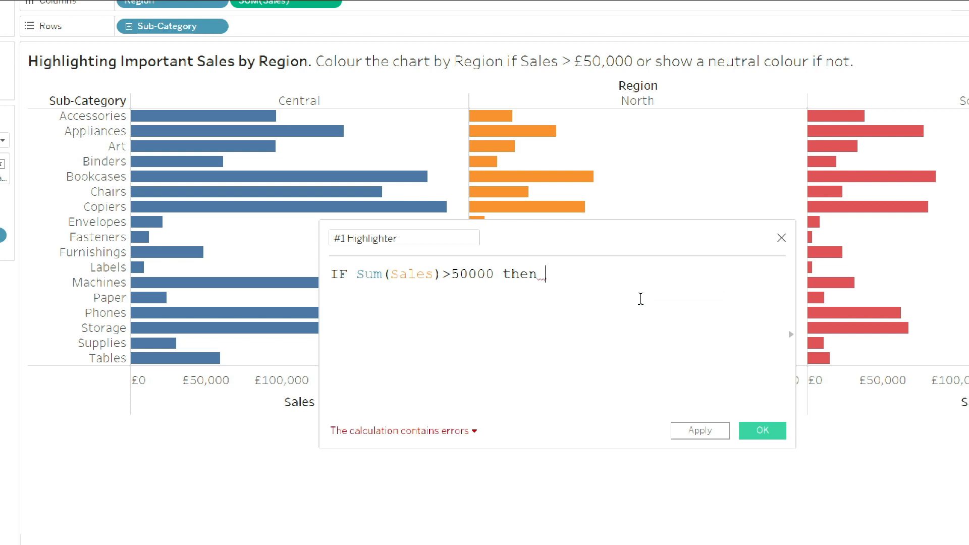
- Complete the #1 Highlighter formula with Region as the result, else 'None', and end
mouse_move(201, 118)
type("Region else '")
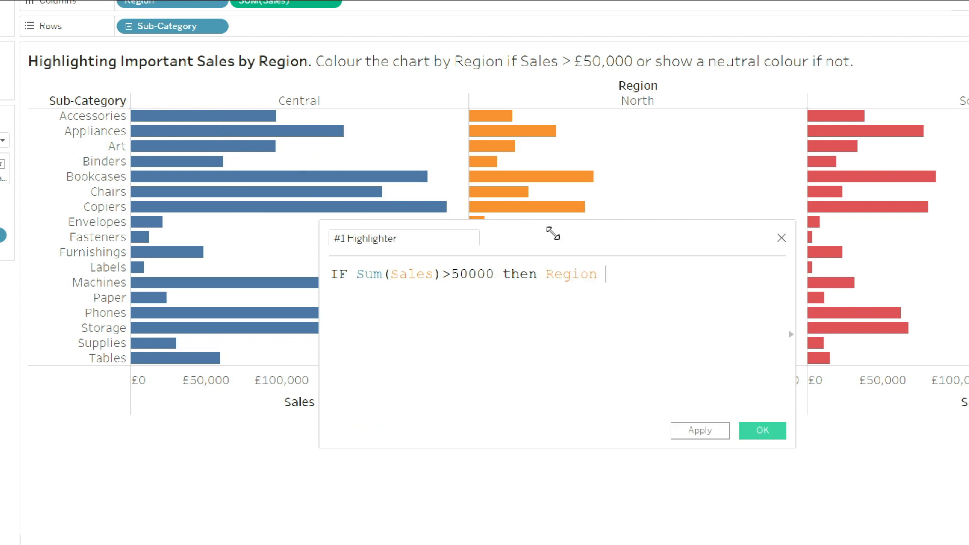
type("None' end")
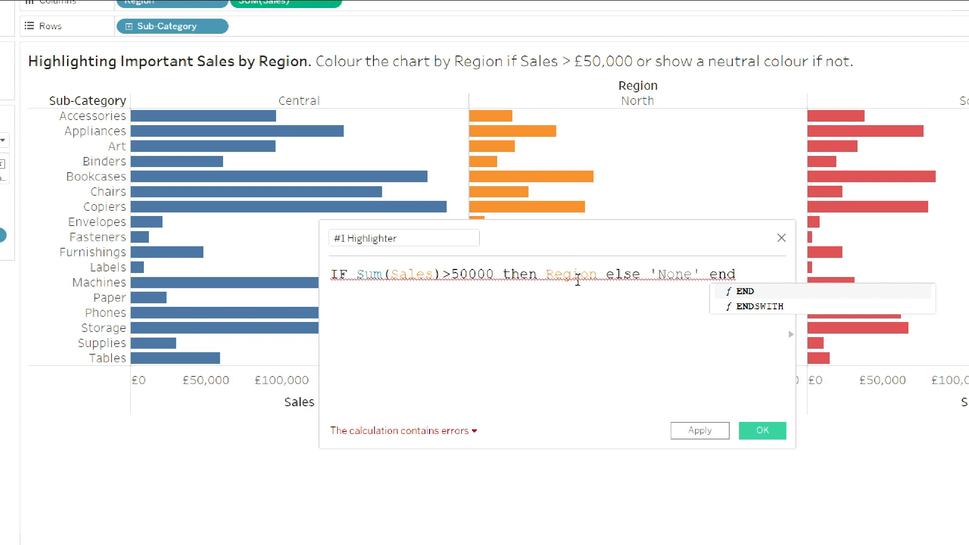
left_click(600, 337)
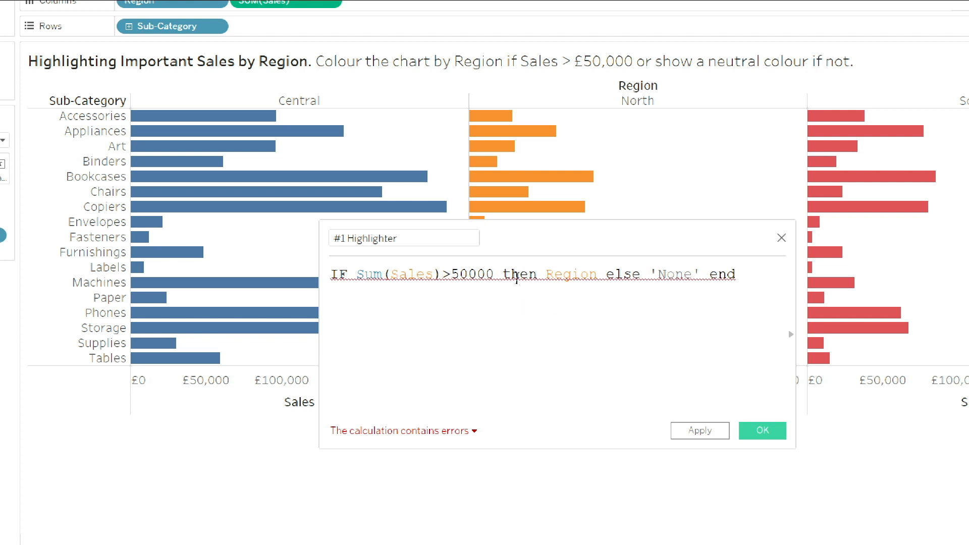
- Check the formula's error details, wrap Region in min() in the #1 Highlighter formula, and save the calculation
left_click(474, 431)
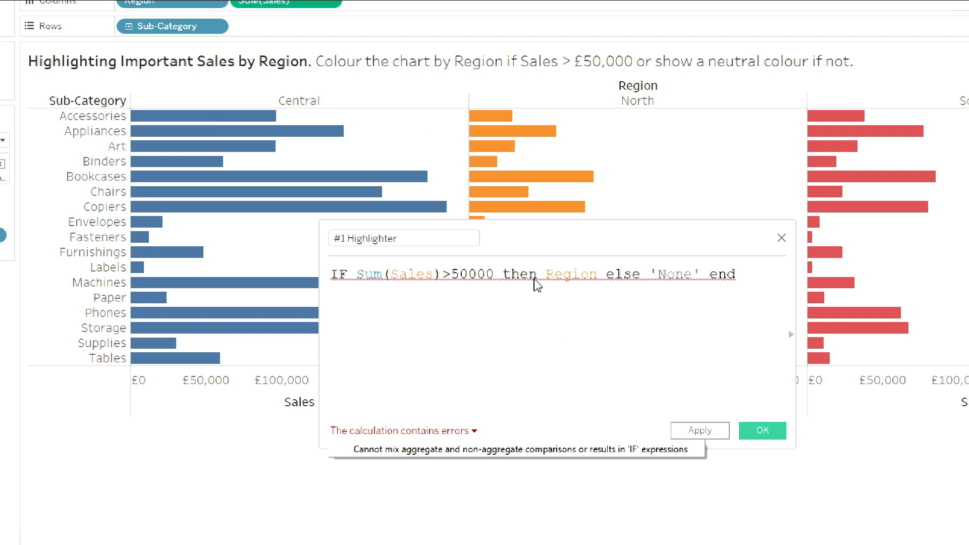
left_click(551, 273)
type("min(")
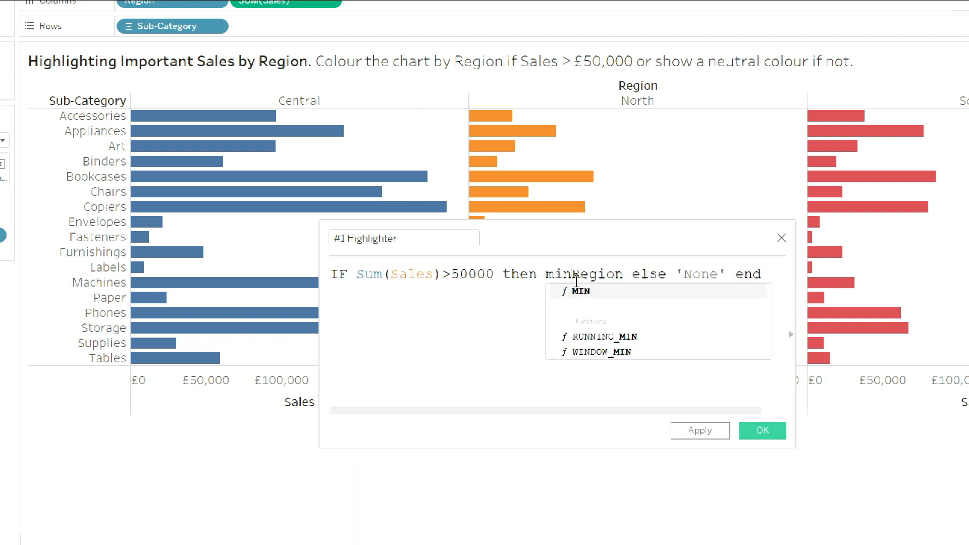
key("Right")
key("Right")
key("Right")
key("Right")
key("Right")
key("Right")
type(")")
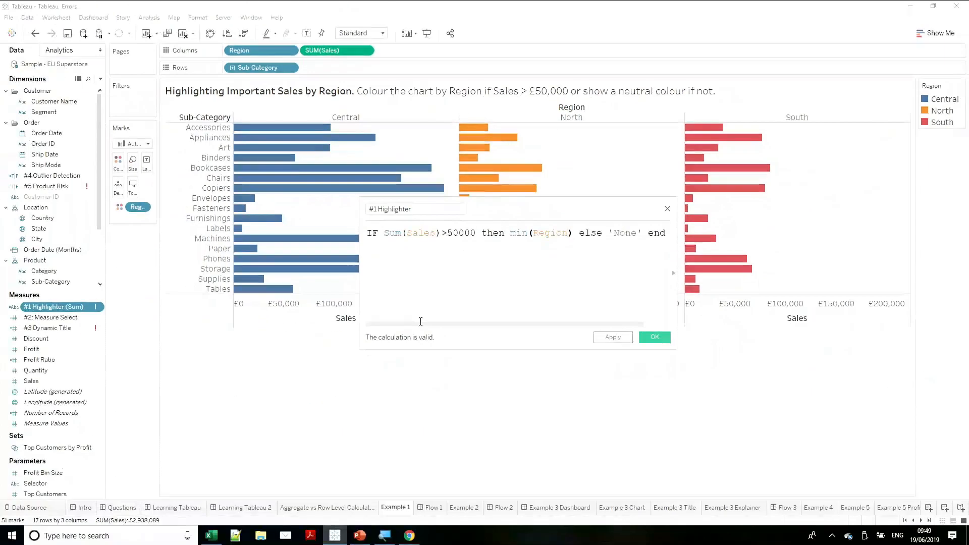
left_click(653, 337)
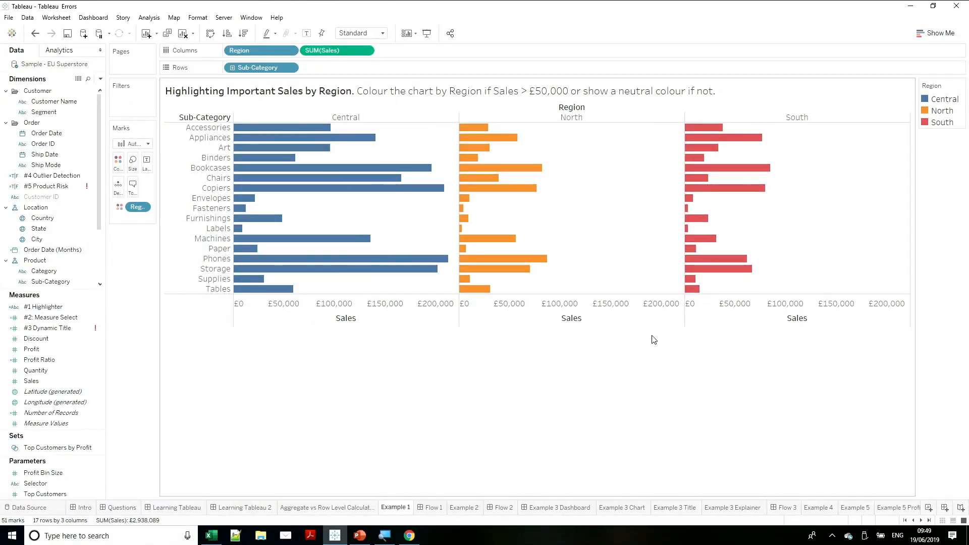
- Colour the bars by #1 Highlighter instead of Region and assign grey to the None value
mouse_move(50, 307)
left_mouse_down()
mouse_move(64, 309)
mouse_move(121, 214)
mouse_move(118, 163)
left_mouse_up()
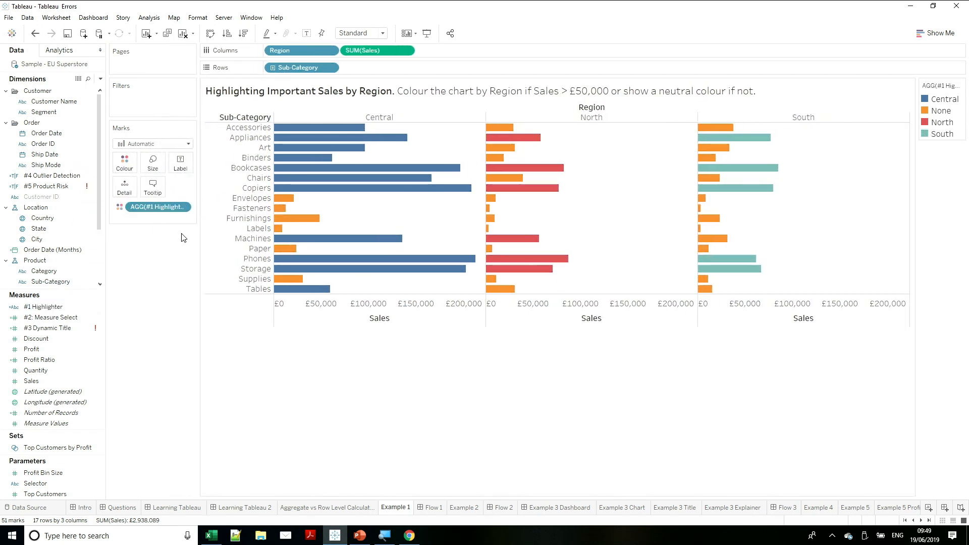
double_click(940, 110)
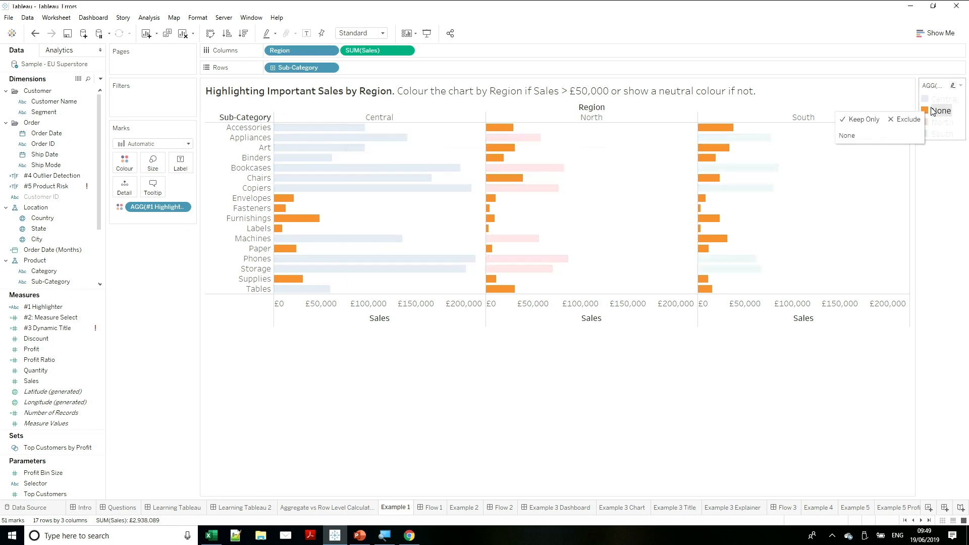
left_click(523, 283)
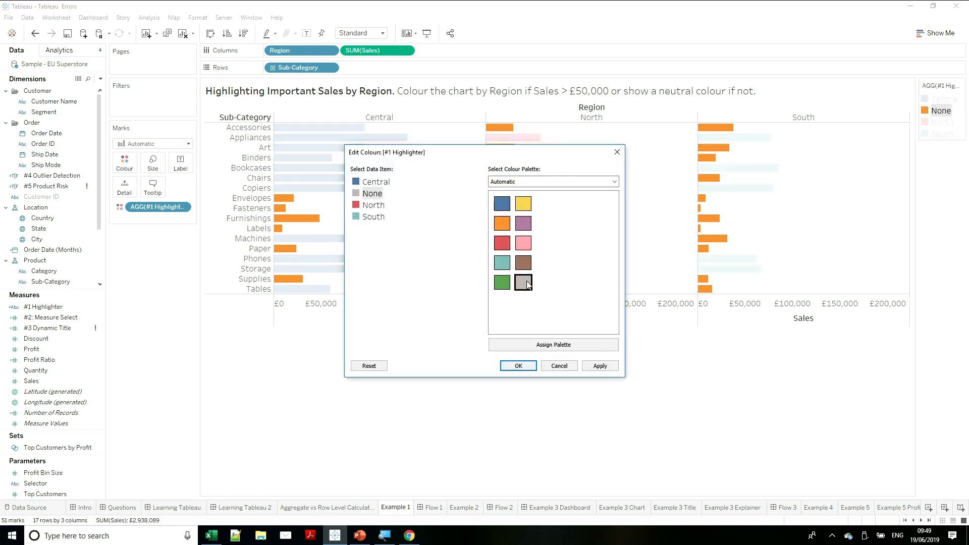
left_click(518, 366)
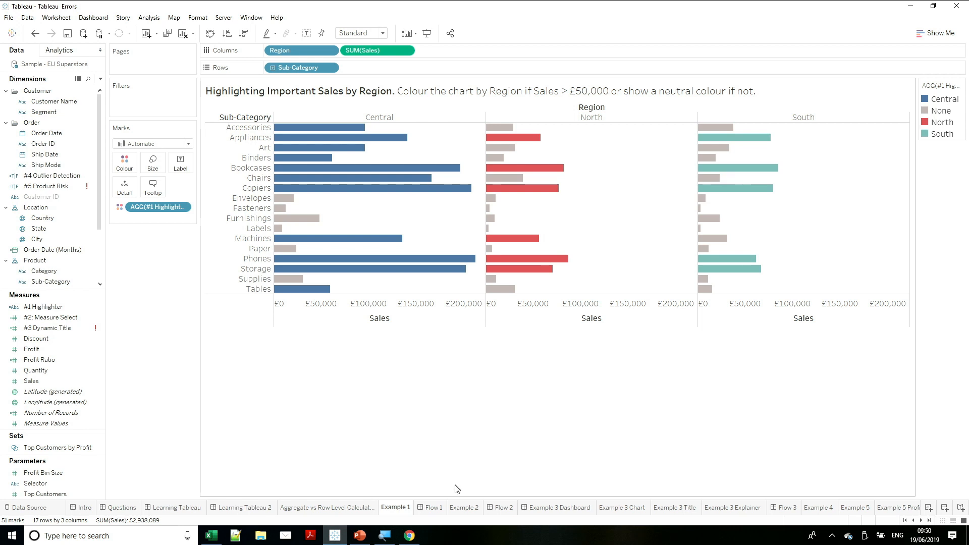
- After viewing the Flow 1 dashboard, go to the Example 2 sheet and set its widened Selector control to Profit
left_click(437, 507)
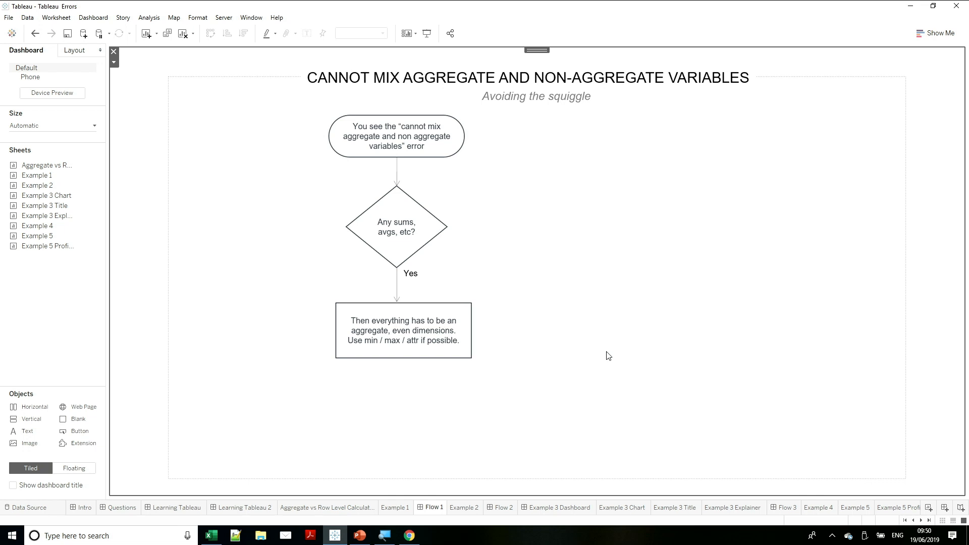
left_click(465, 508)
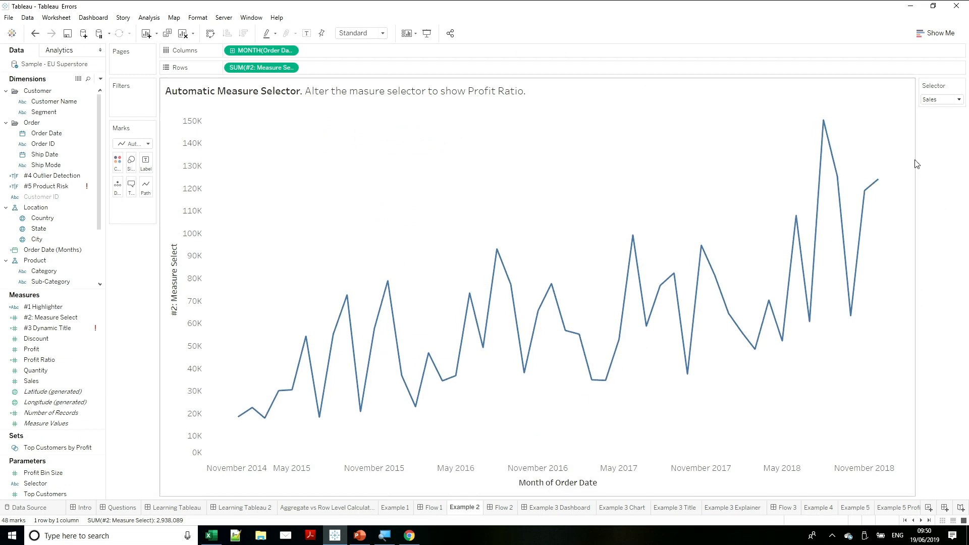
left_click_drag(918, 164, 808, 163)
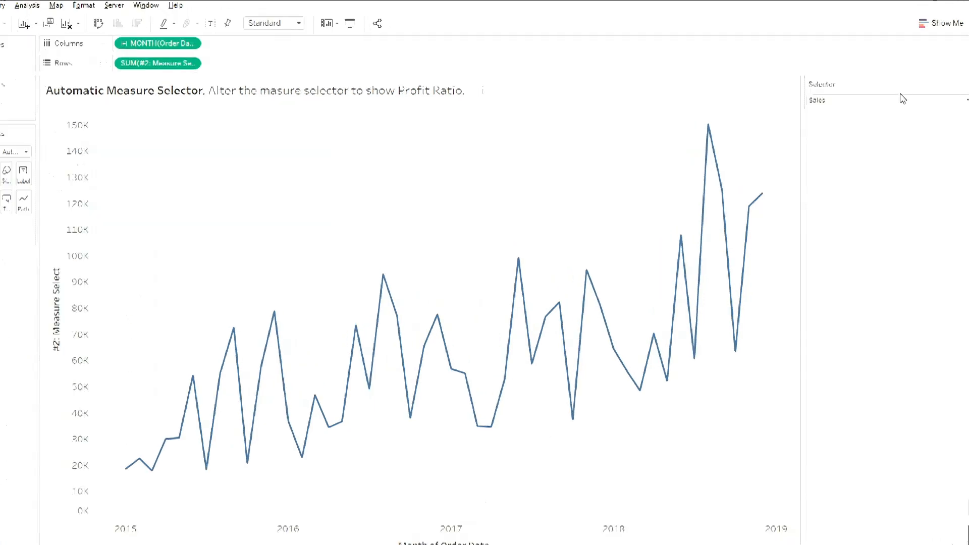
left_click(870, 105)
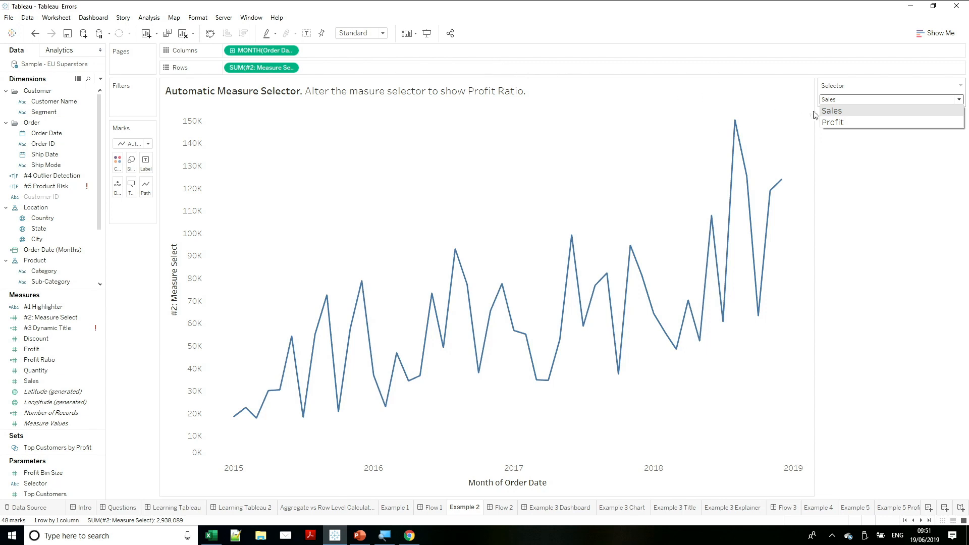
left_click(850, 122)
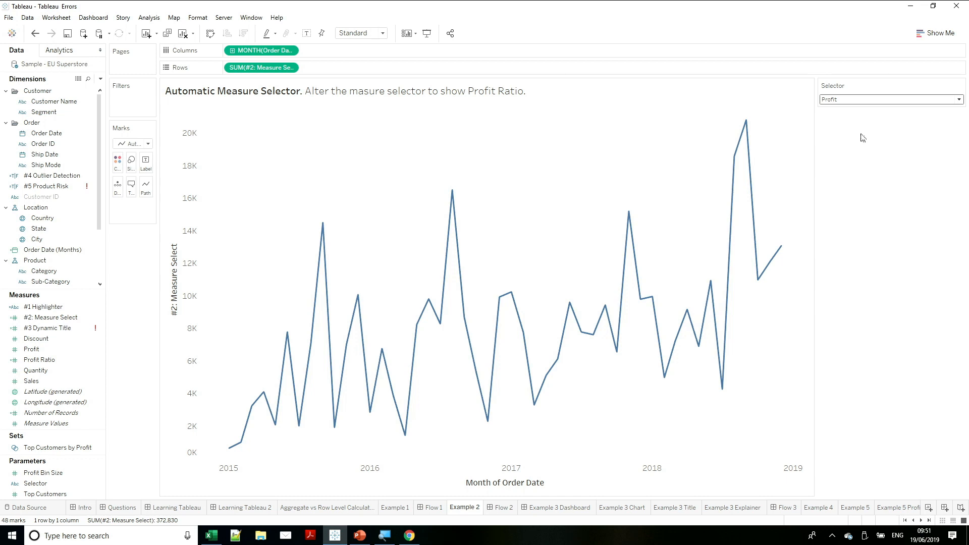
- Review the formula of the #2: Measure Select field and close it without changes
left_click(75, 317)
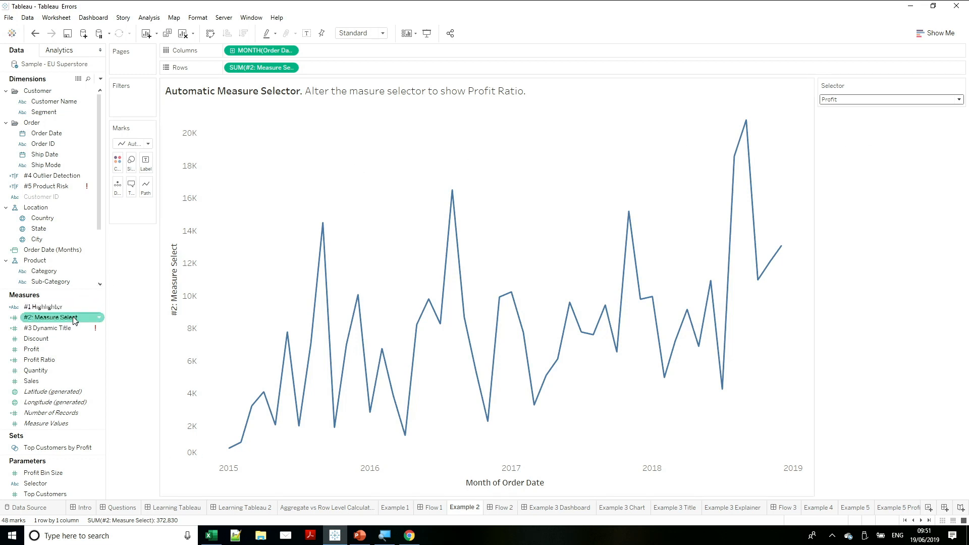
right_click(76, 318)
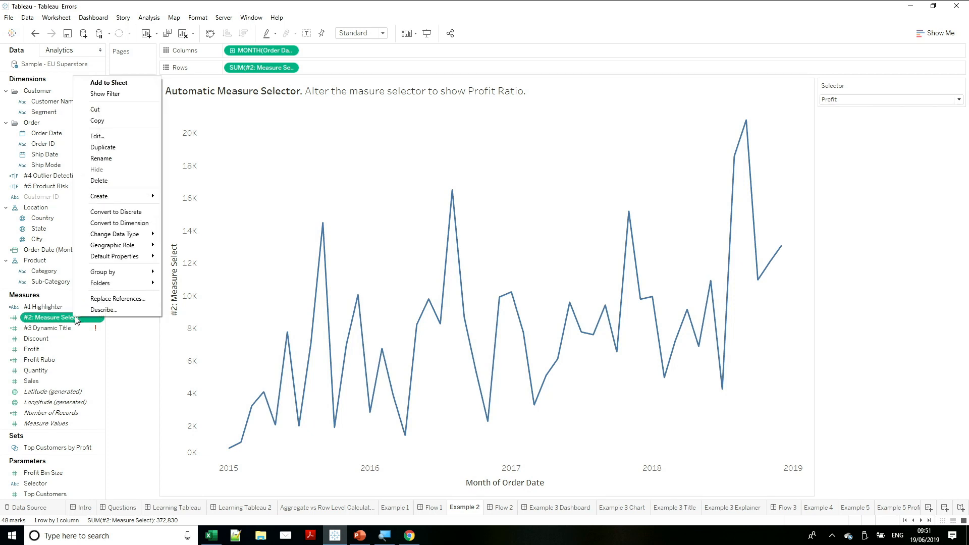
left_click(121, 135)
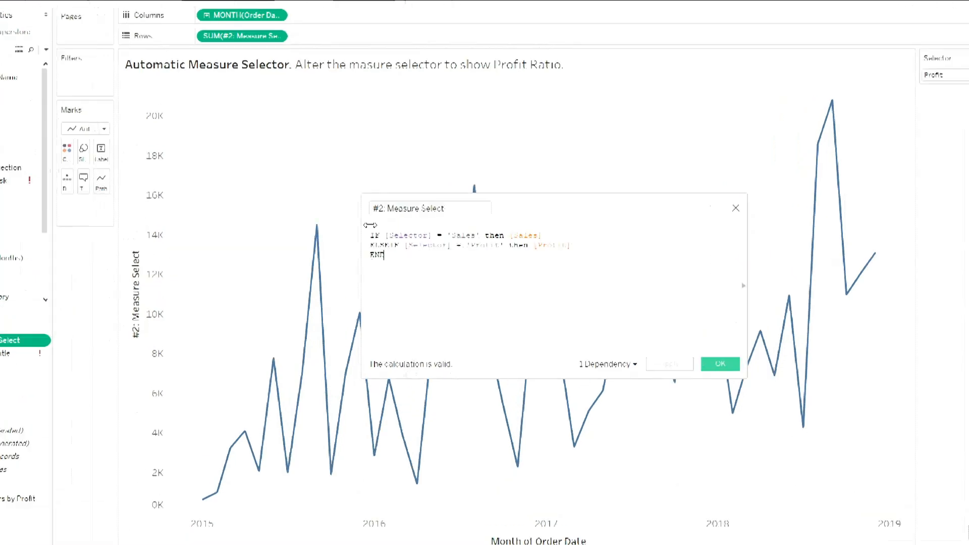
left_click(432, 246)
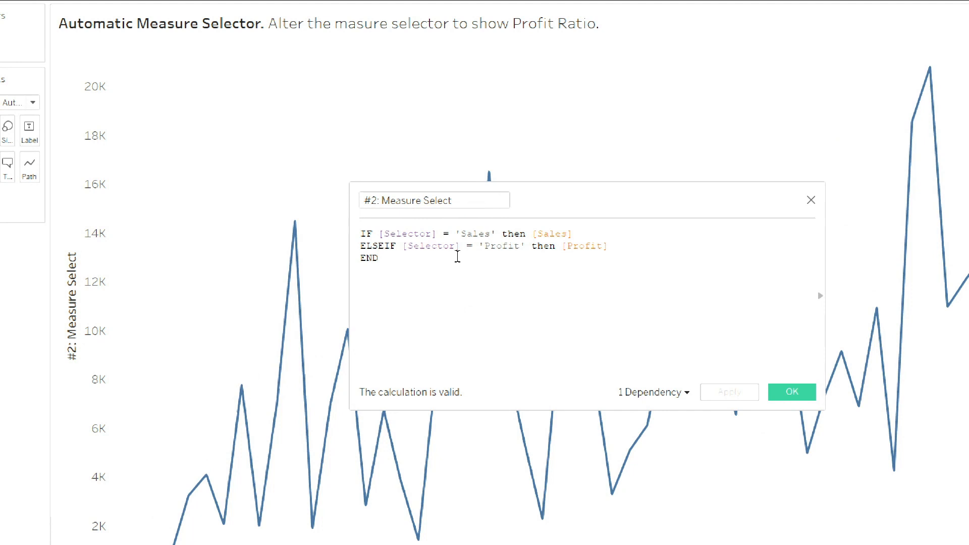
scroll(412, 241, "down", 5, "ctrl")
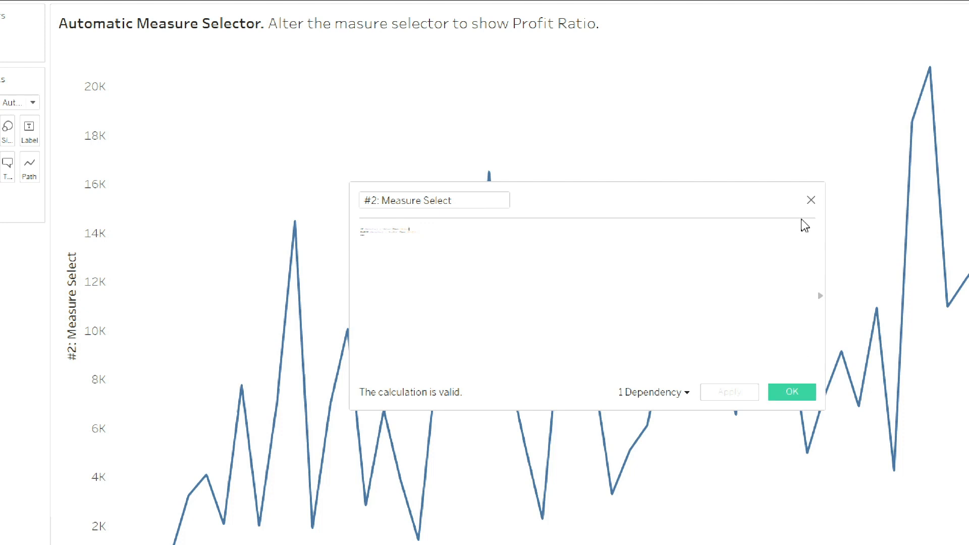
left_click(811, 200)
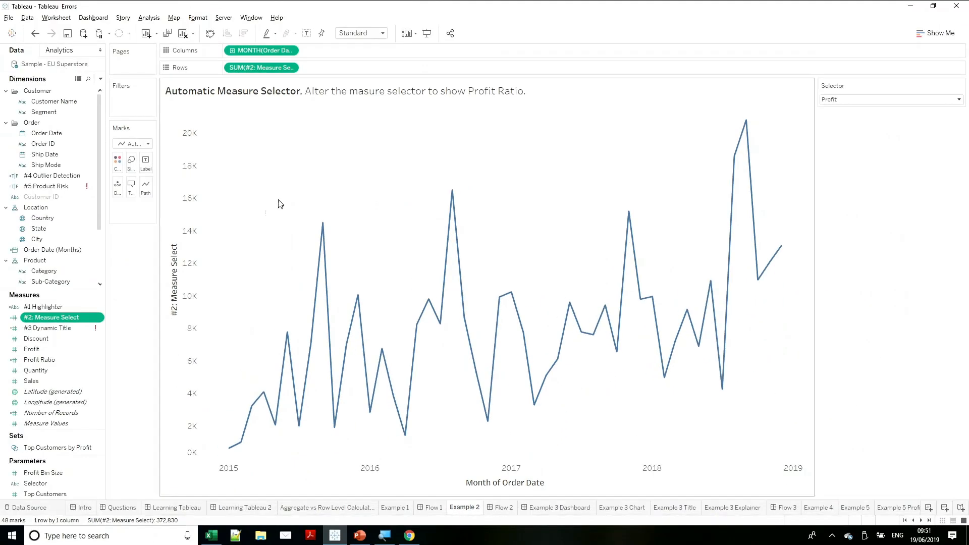
- Add Profit Ratio to the list of allowable values of the Selector parameter and save it
right_click(71, 483)
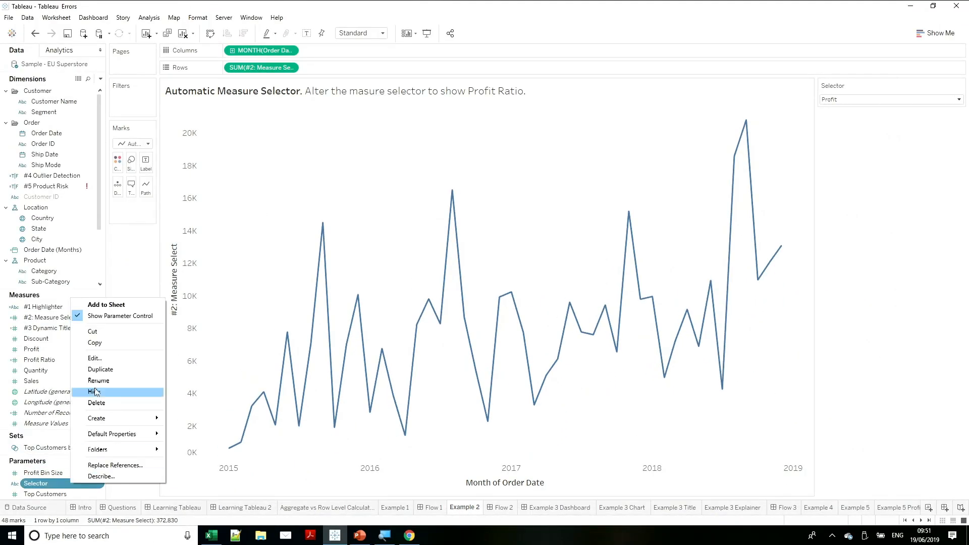
left_click(131, 359)
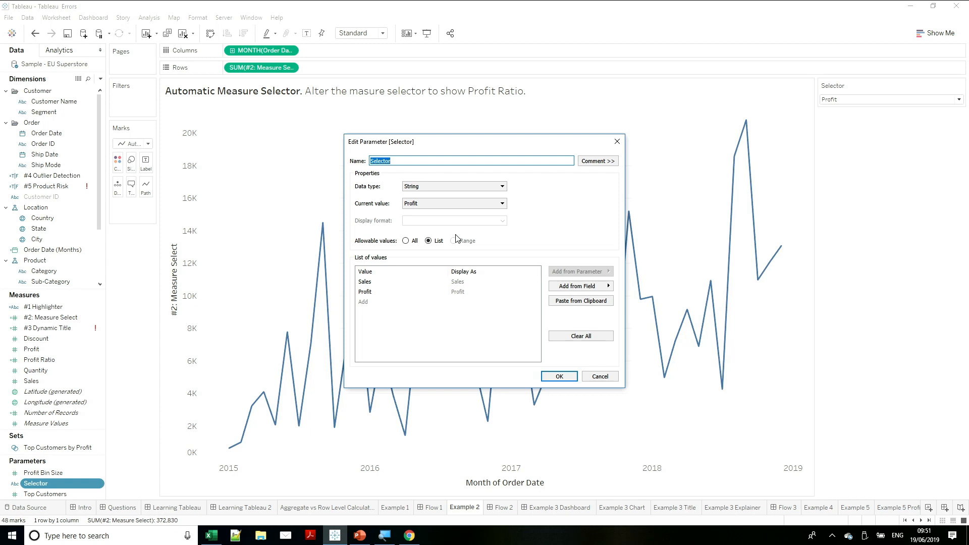
left_click(377, 304)
left_click(379, 305)
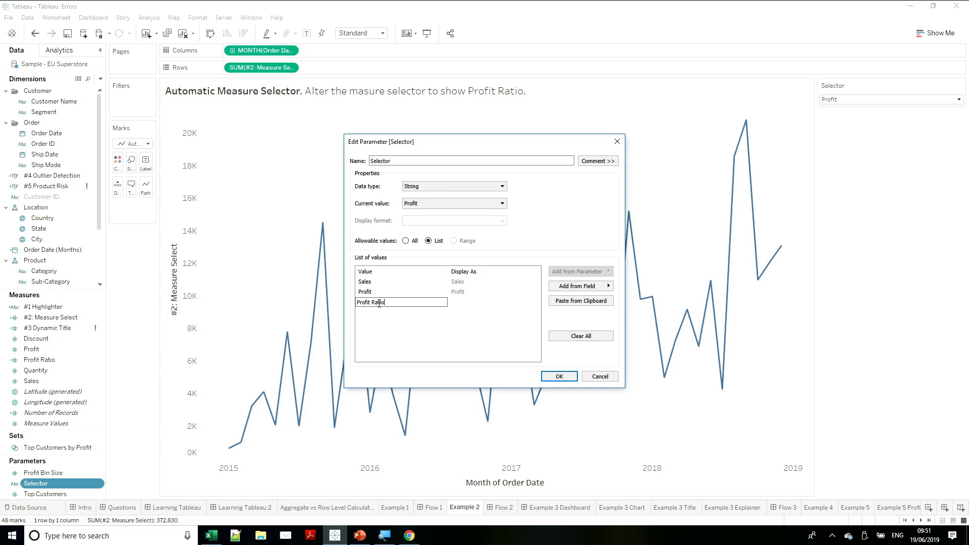
type("Profit Ratio")
left_click(500, 298)
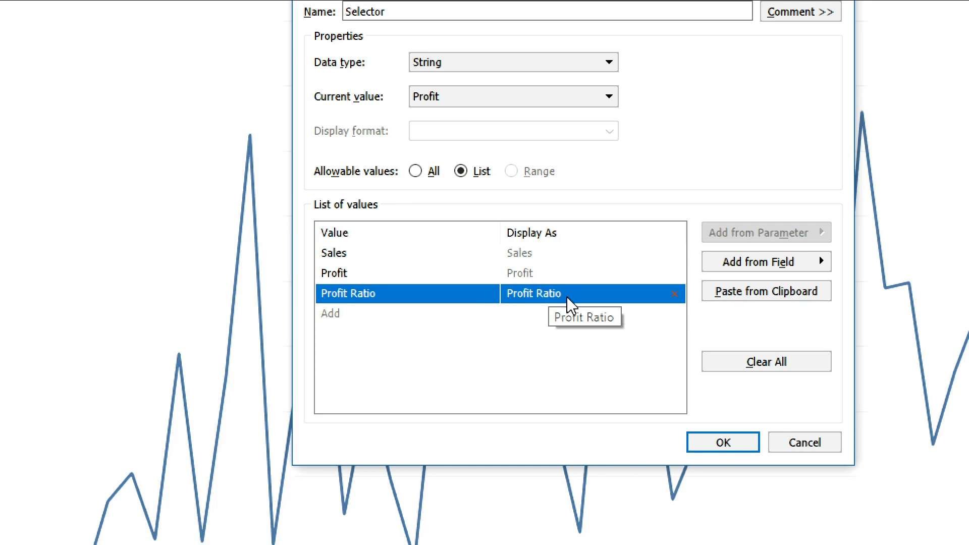
left_click(752, 447)
left_click(750, 443)
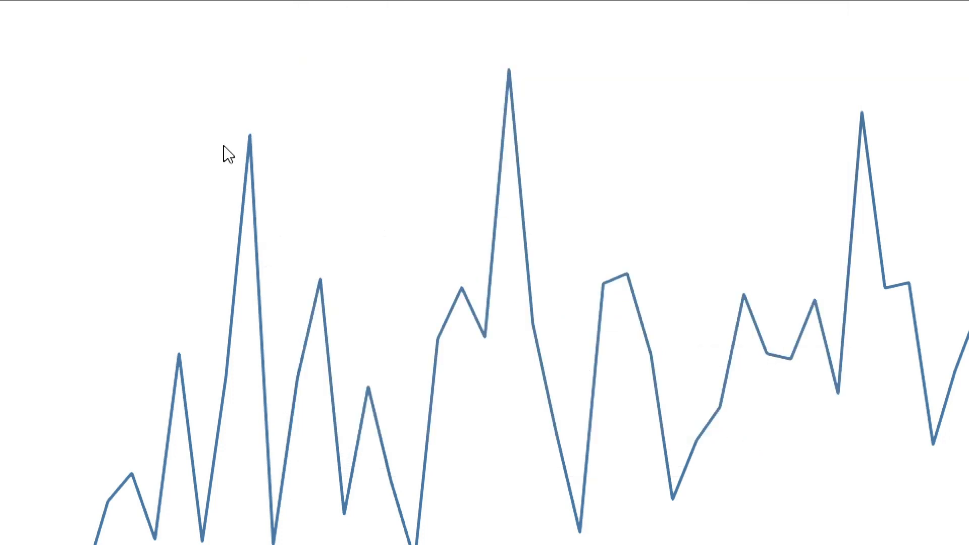
- In the #2: Measure Select formula, add the line ELSEIF [Selector]= 'Profit Ratio' then [Profit Ratio] before END
left_click(79, 319)
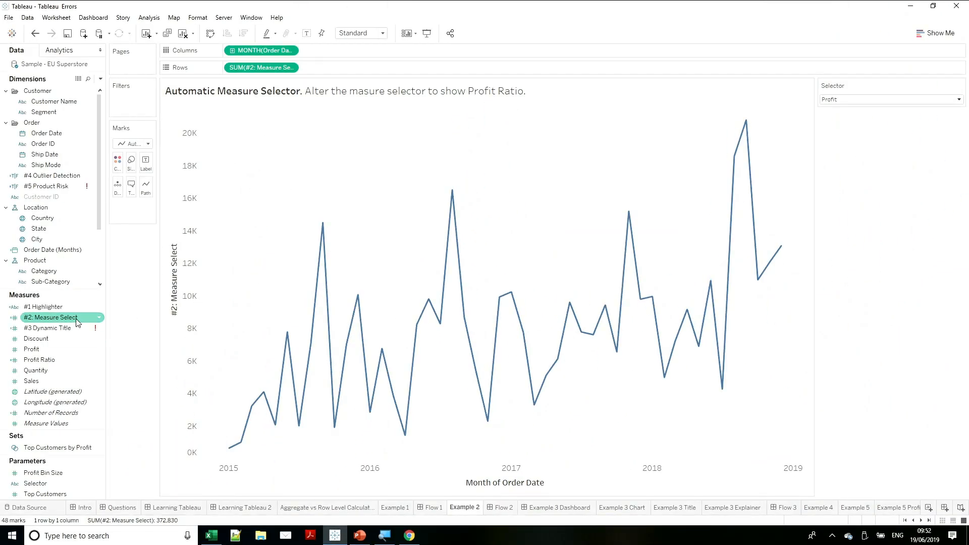
right_click(78, 320)
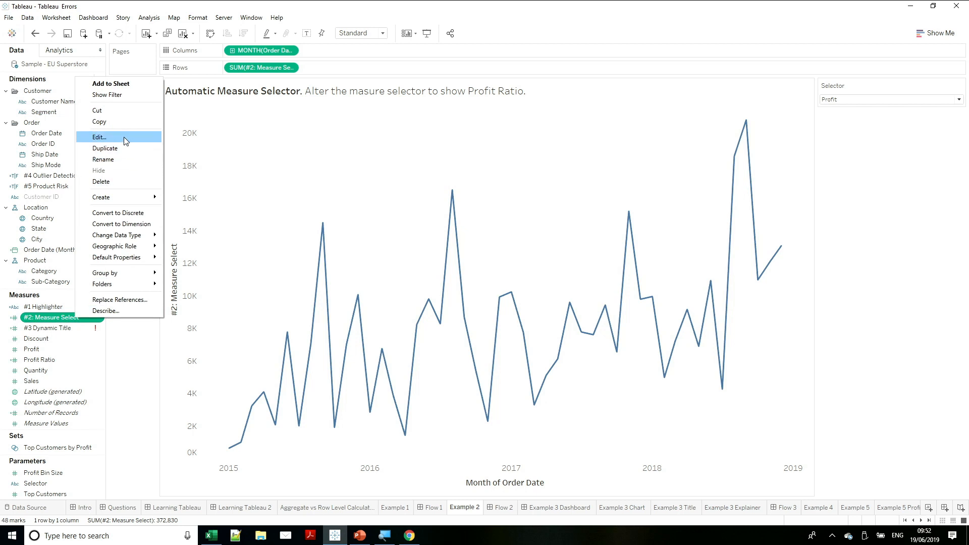
left_click(99, 137)
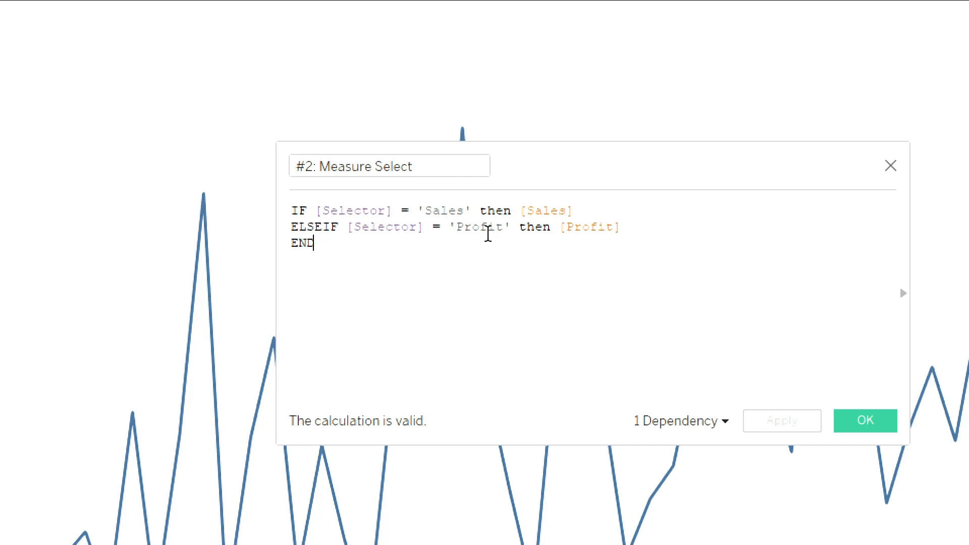
left_click(635, 226)
key("Return")
type("ELSEIF ")
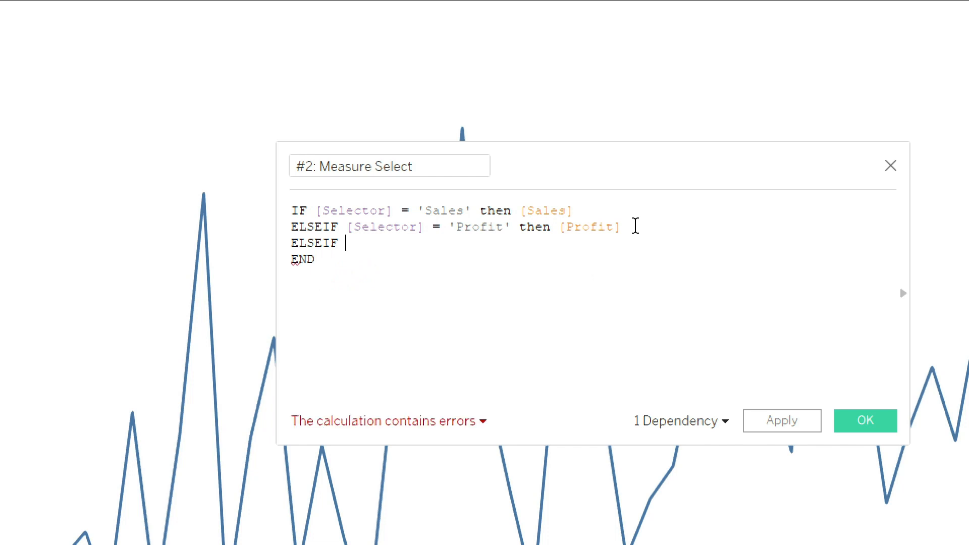
type("[Sel")
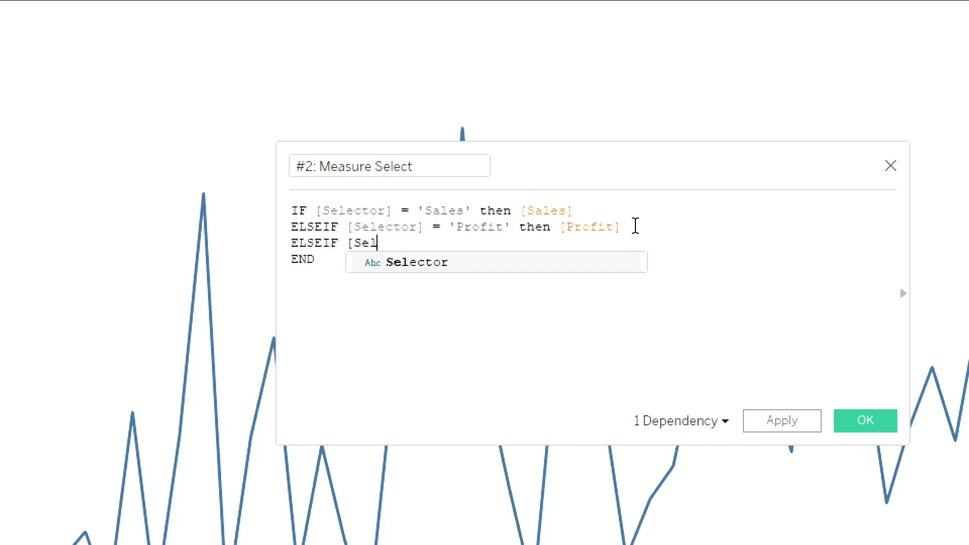
type("ector]= 'P")
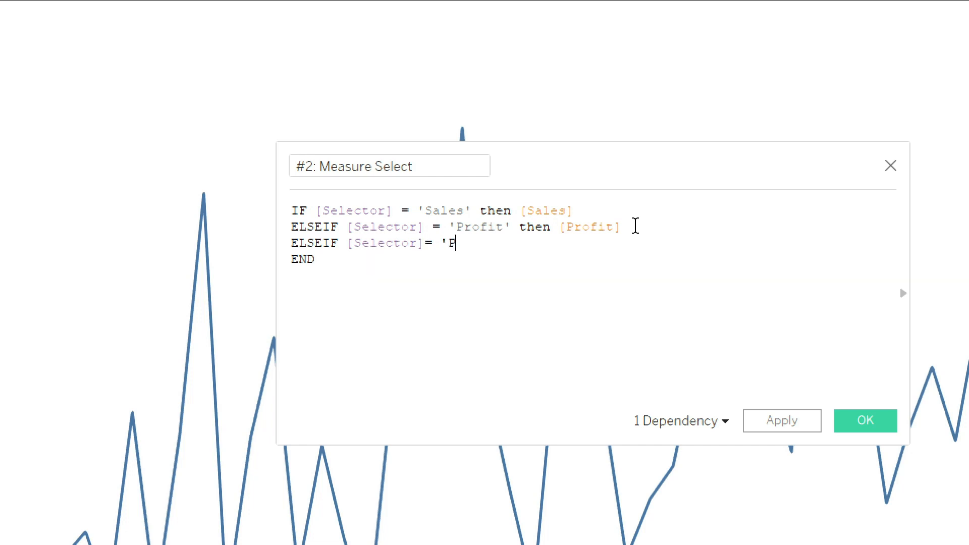
type("rofit Ratio' then ")
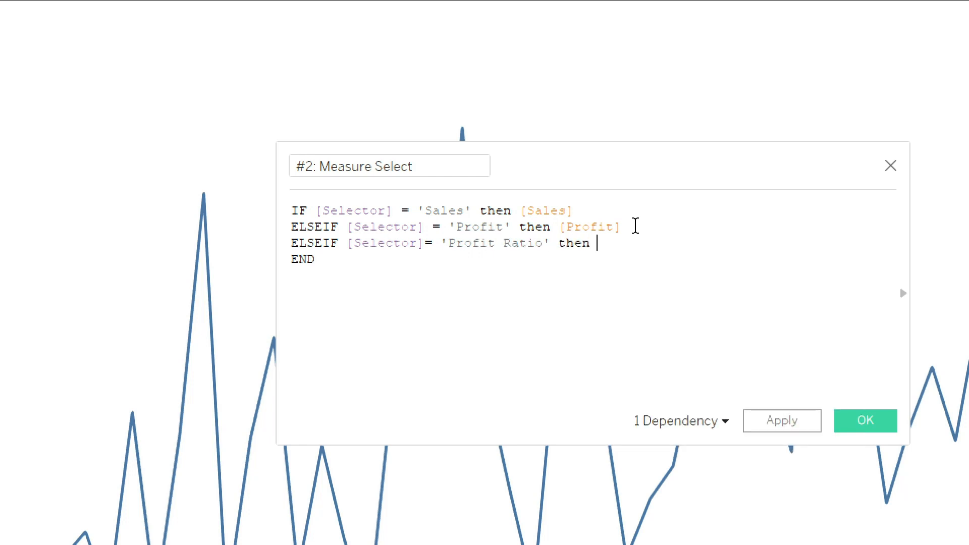
type("Pro")
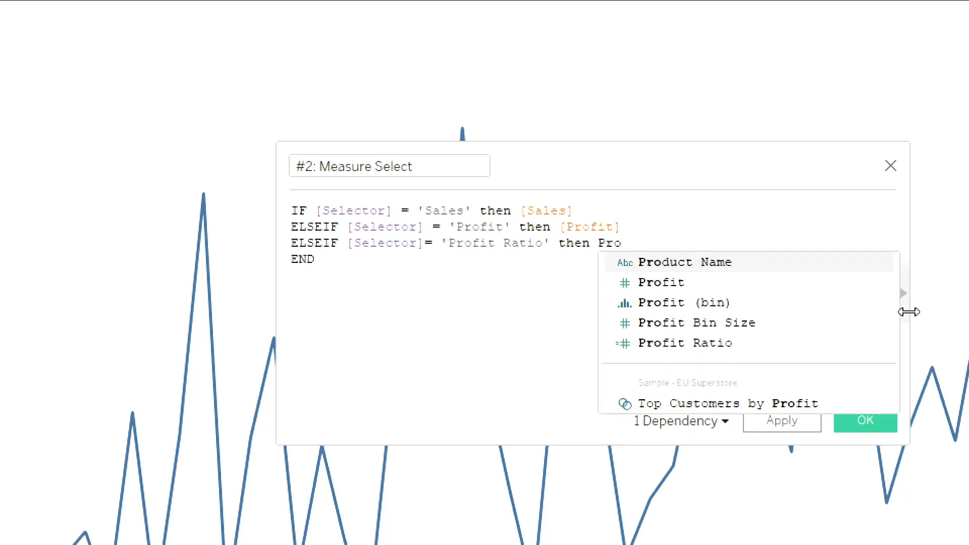
left_click(795, 343)
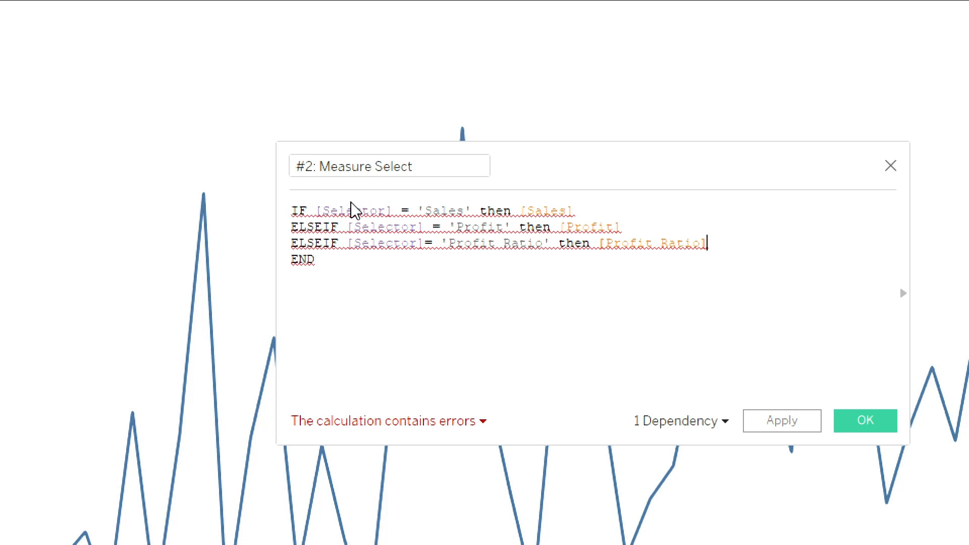
- Inspect the formula's error details and place Profit Ratio from the formula on Rows beside #2: Measure Select
left_click(478, 420)
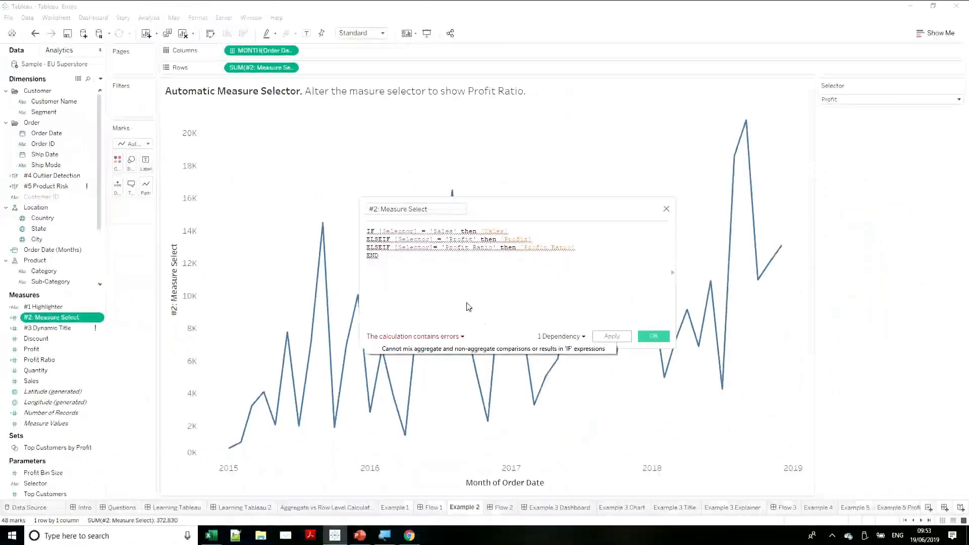
left_click(581, 248)
key("Return")
type("END")
left_click_drag(575, 247, 380, 75)
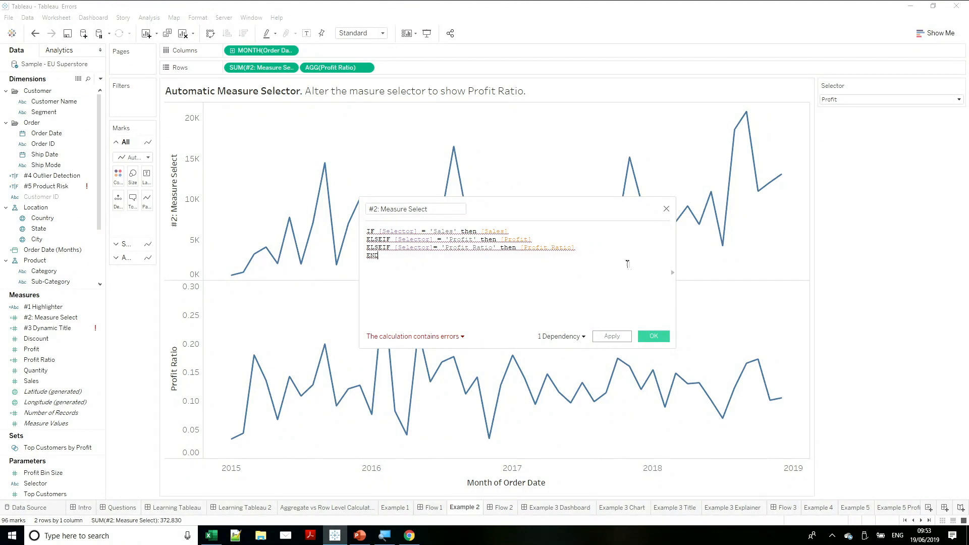
- Inspect the definition of Profit Ratio and the aggregation error in the #2: Measure Select formula
left_click(672, 272)
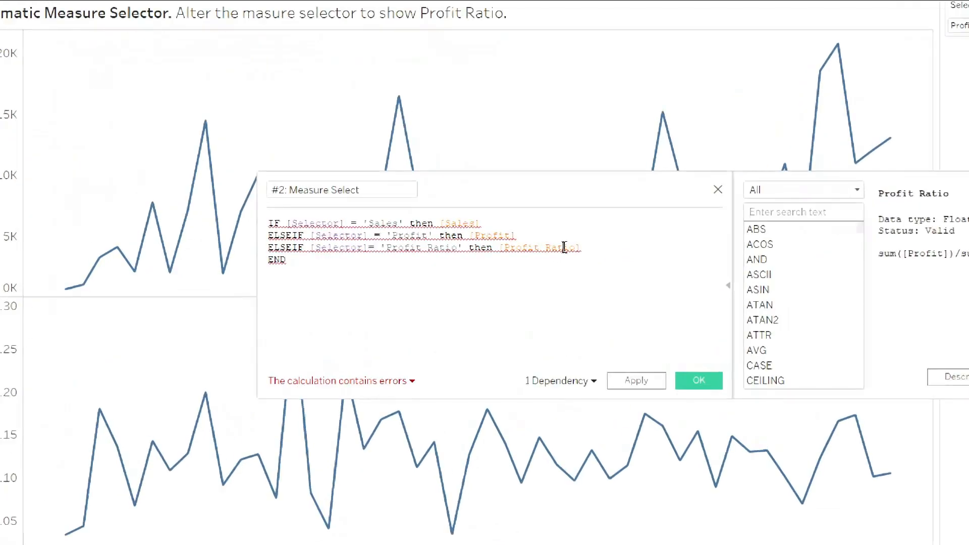
left_click_drag(661, 180, 446, 158)
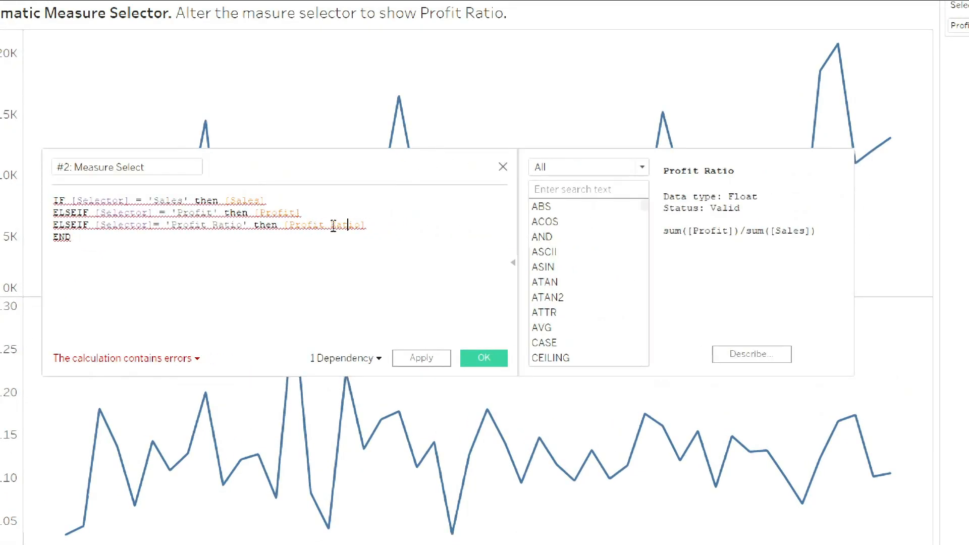
mouse_move(333, 224)
left_click(510, 263)
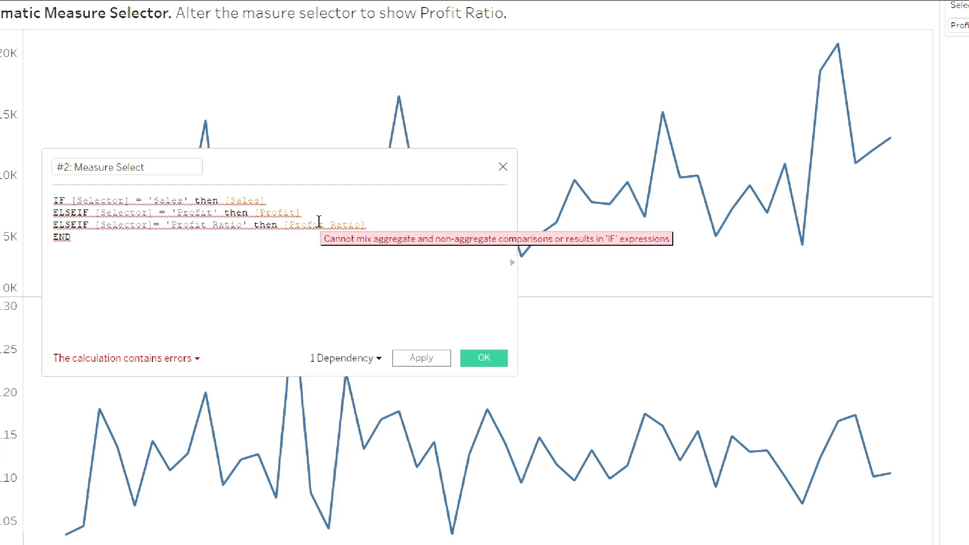
left_click(319, 225)
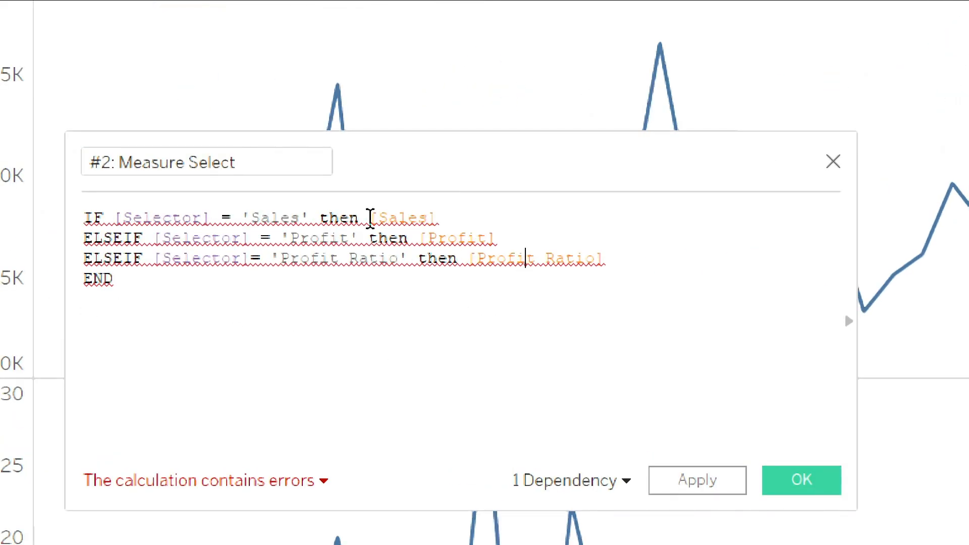
- Wrap [Sales] in sum() in the first line of the #2: Measure Select formula
left_click(369, 218)
type("sum(Sa")
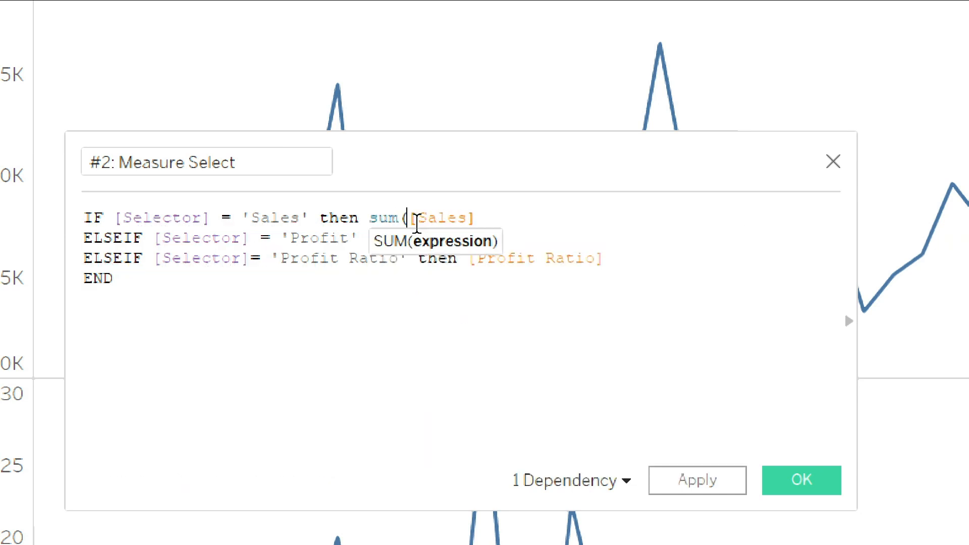
key("BackSpace")
key("BackSpace")
left_click(531, 215)
type(")")
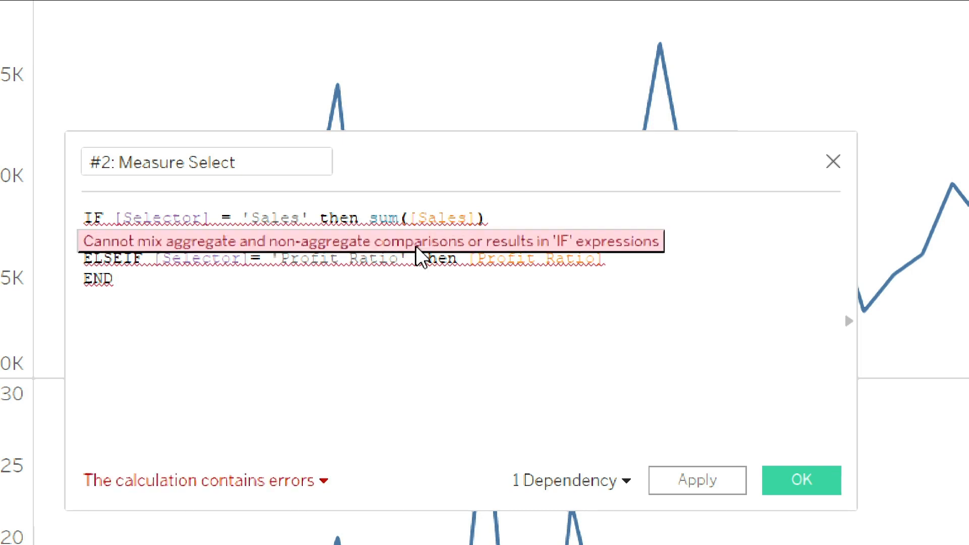
- Wrap [Profit] in sum() in the second line of the #2: Measure Select formula and save the calculation
left_click(417, 238)
type("sum(")
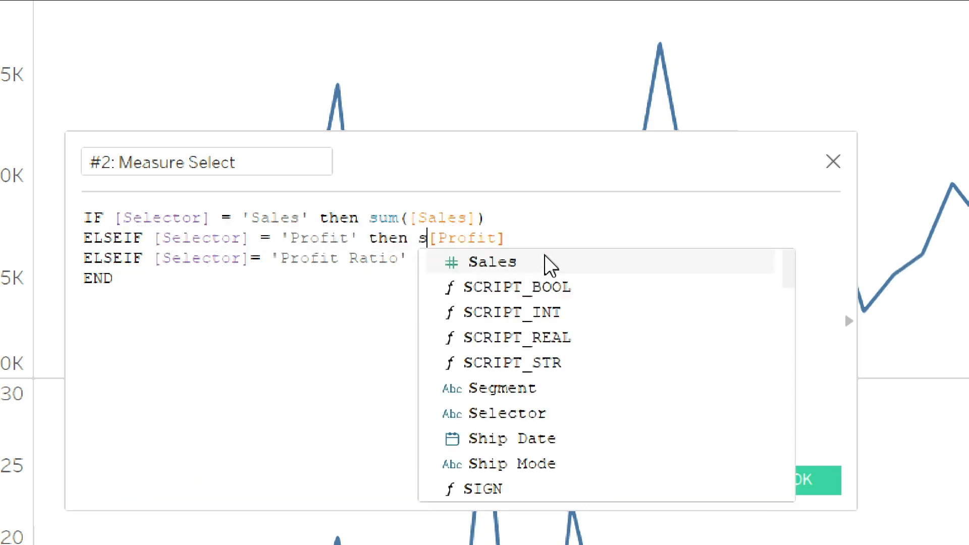
left_click(563, 237)
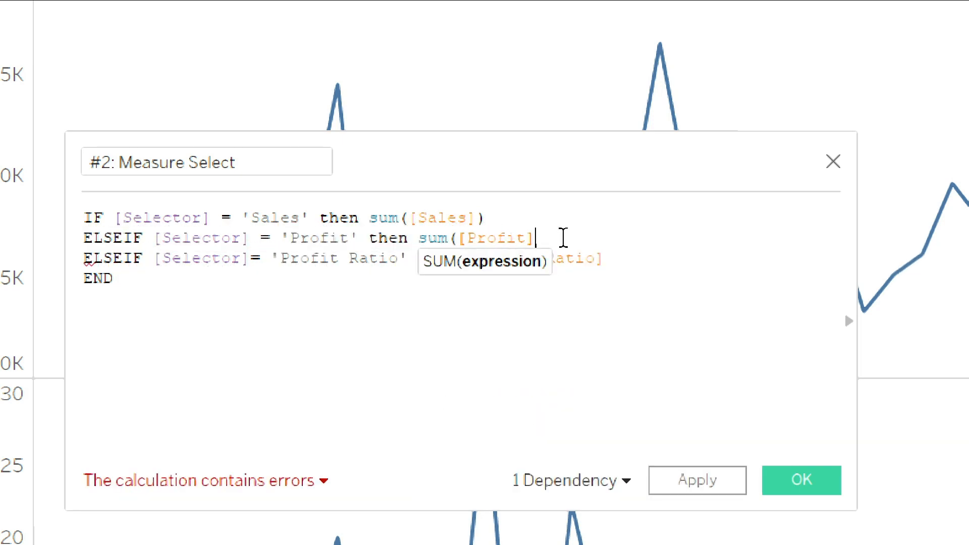
type(")")
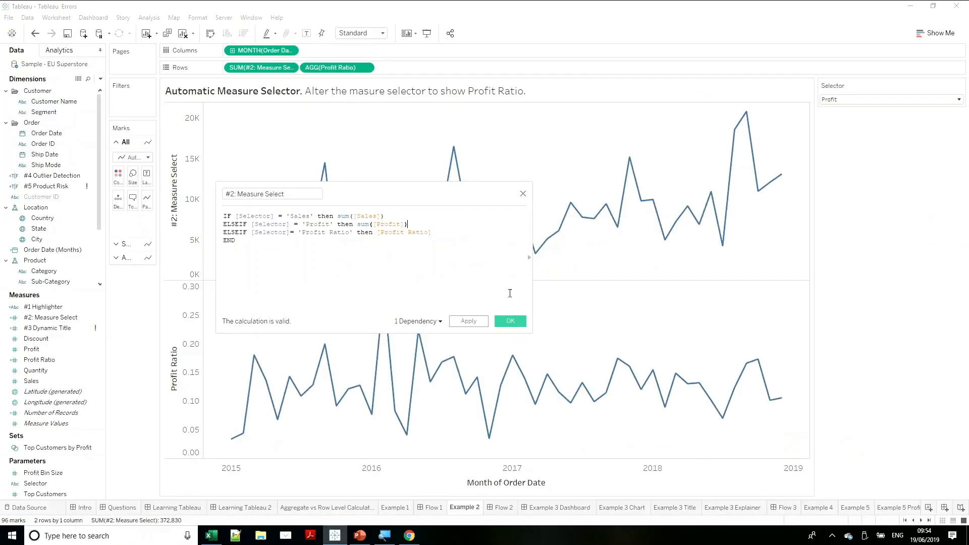
left_click(509, 321)
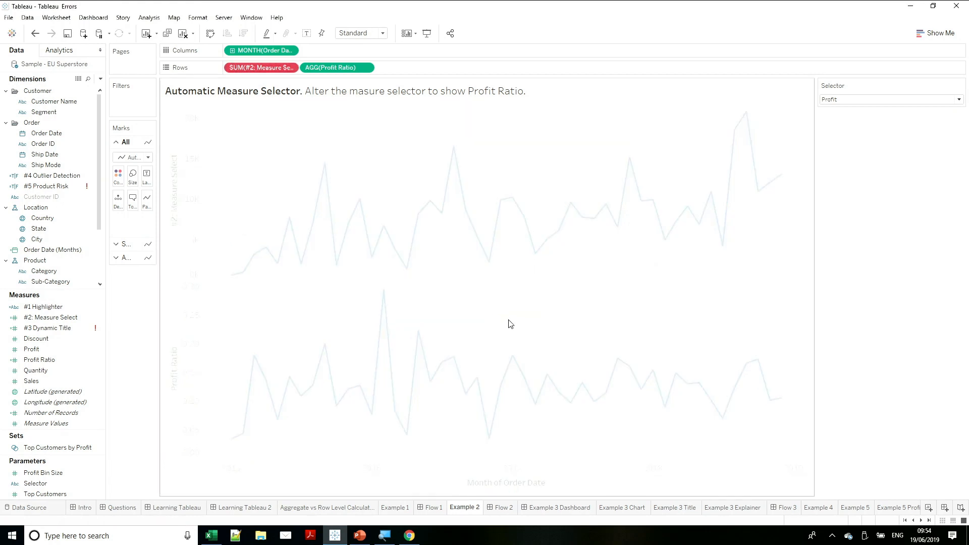
- Remove Profit Ratio from Rows and replace the invalid SUM(#2: Measure Select) pill with the #2: Measure Select measure
left_click_drag(338, 68, 387, 17)
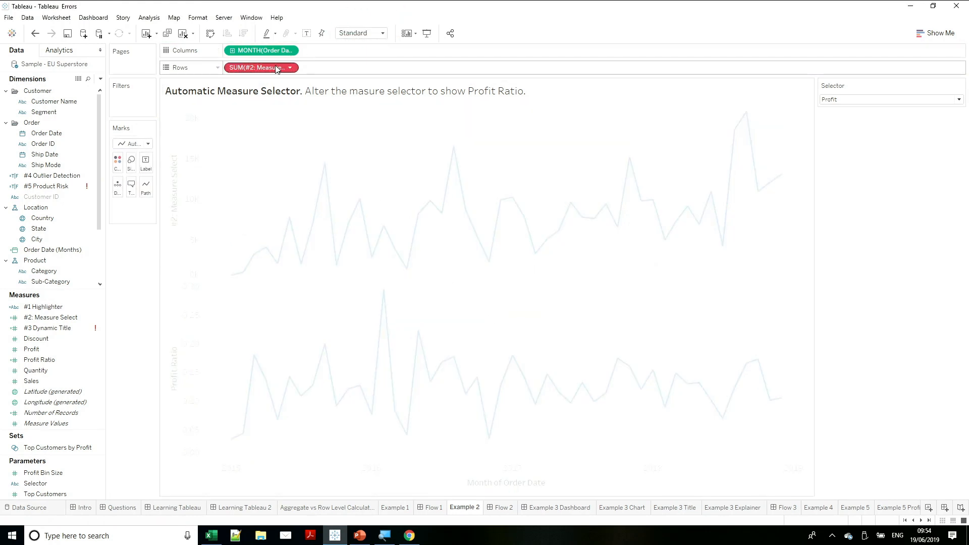
mouse_move(277, 69)
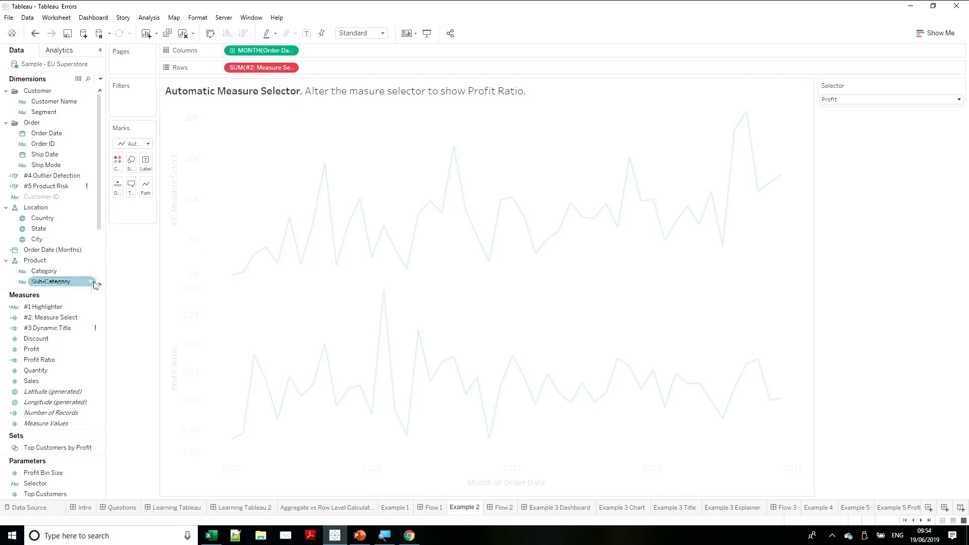
left_click_drag(66, 319, 279, 69)
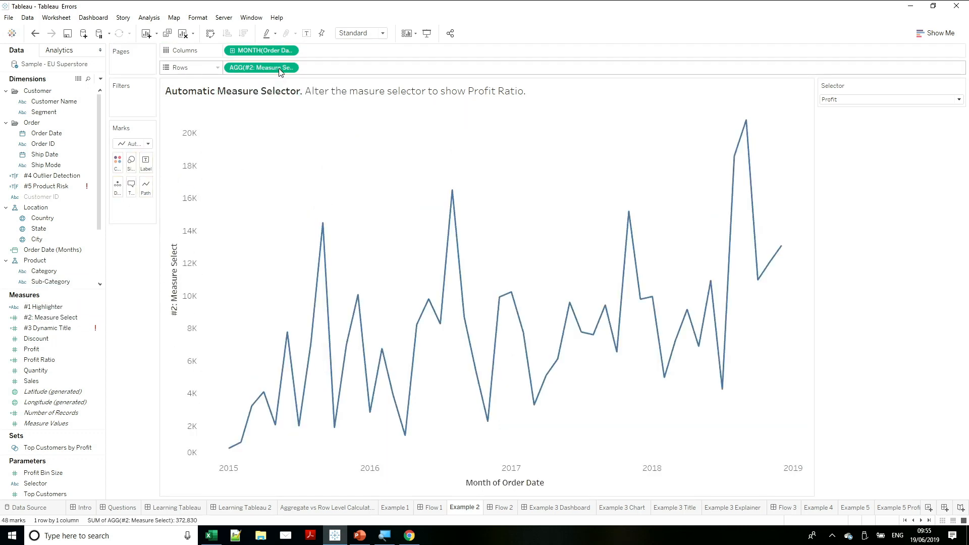
- Set the Selector parameter to Profit Ratio
left_click(853, 100)
left_click(857, 107)
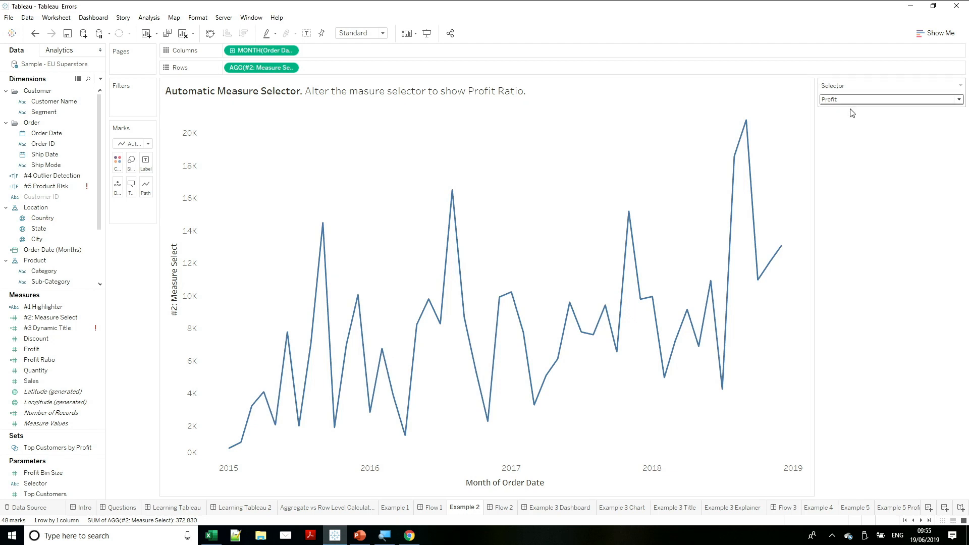
left_click(862, 100)
left_click(866, 133)
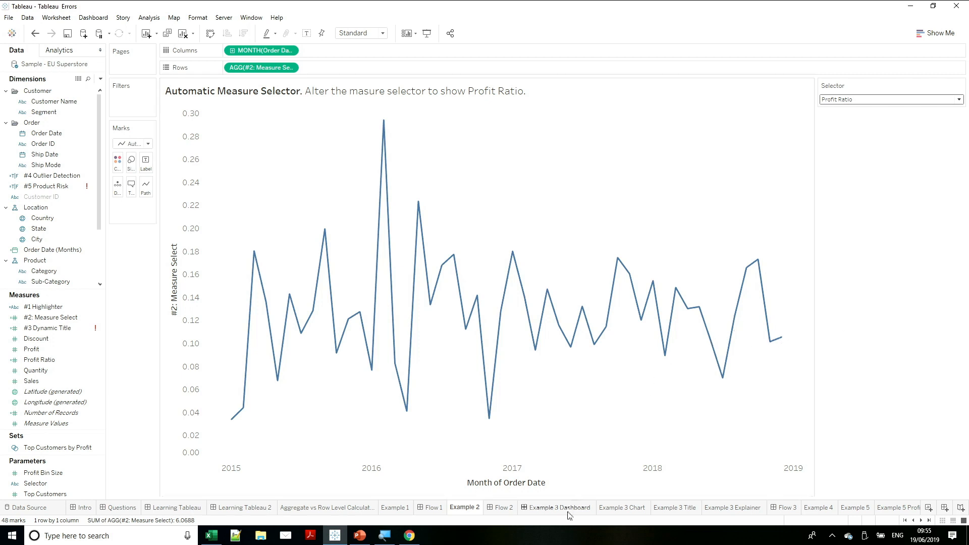
- View the Flow 2 flowchart and, on the Example 3 Dashboard, filter Sub-Category to Copiers
left_click(505, 508)
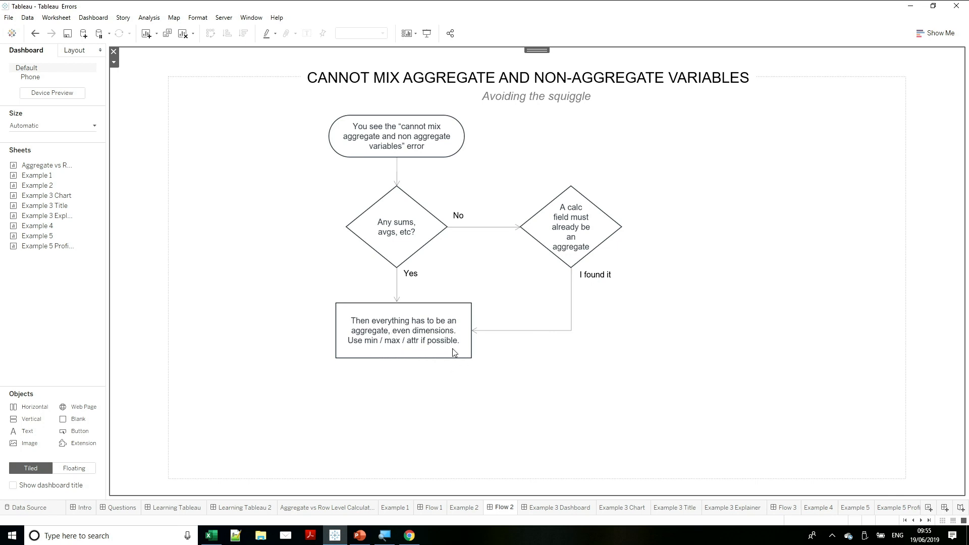
left_click(558, 507)
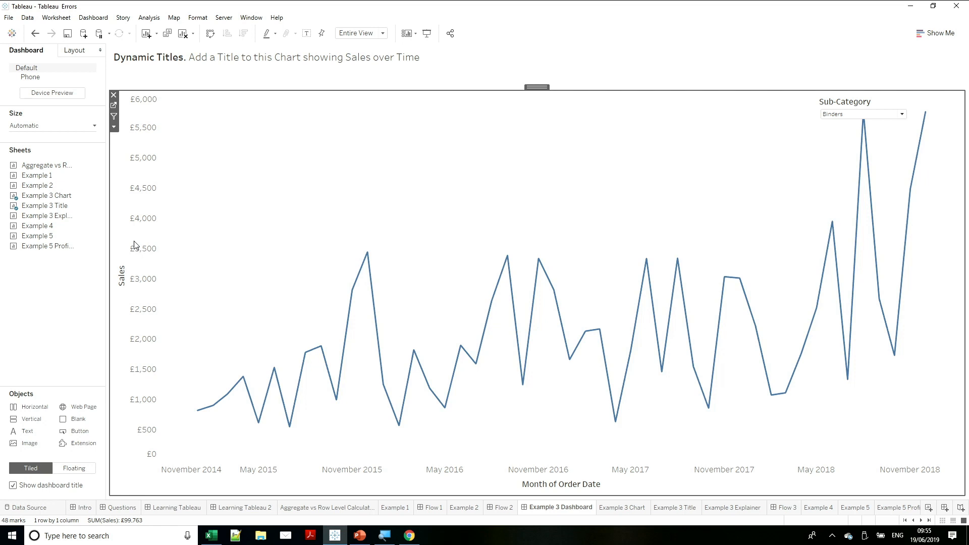
left_click(902, 114)
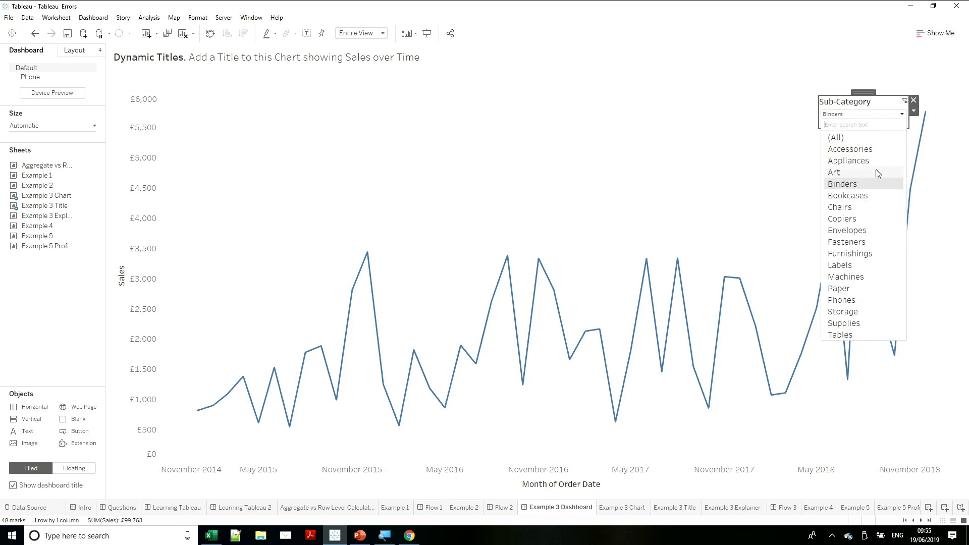
left_click(868, 219)
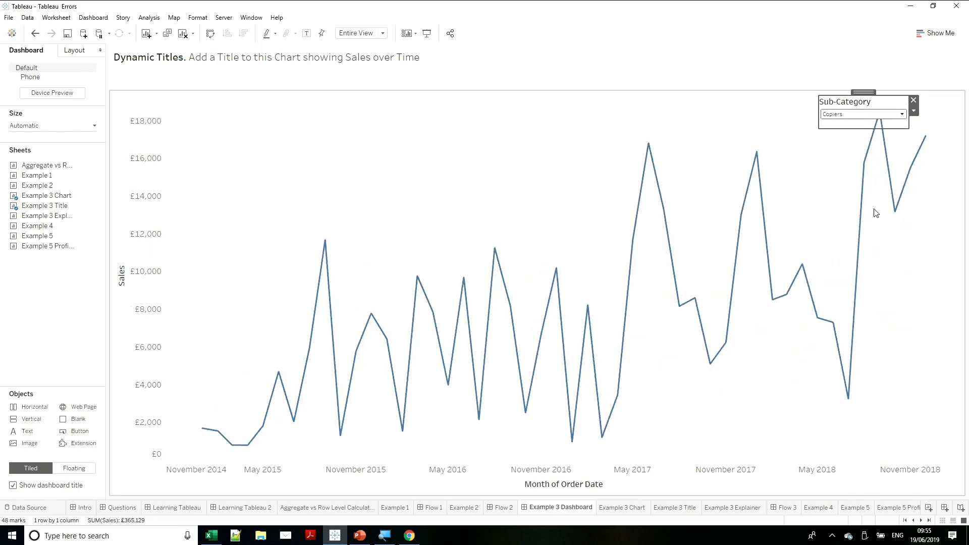
mouse_move(863, 204)
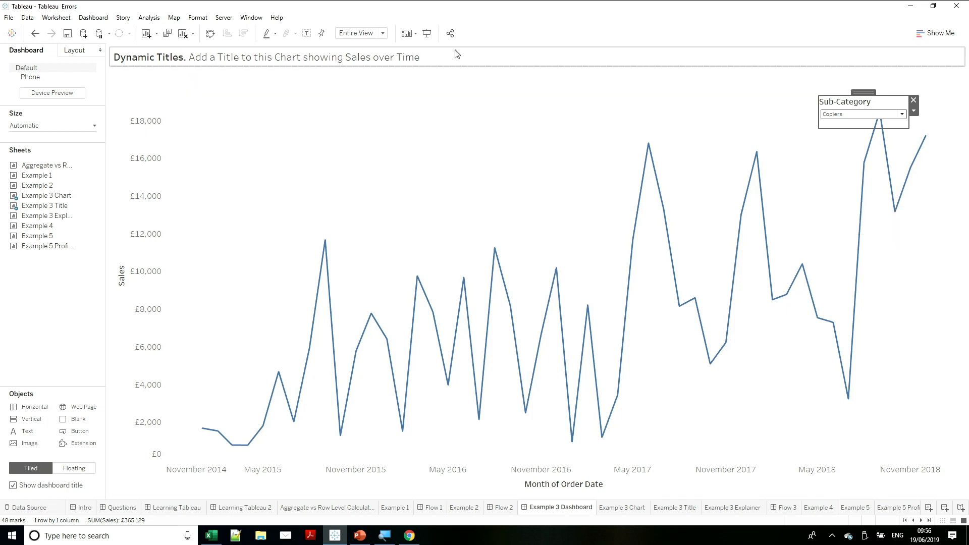
- Try retitling the dashboard chart with "The Sales for", check the insertable title fields, cancel the edit and hide the title
left_click(374, 120)
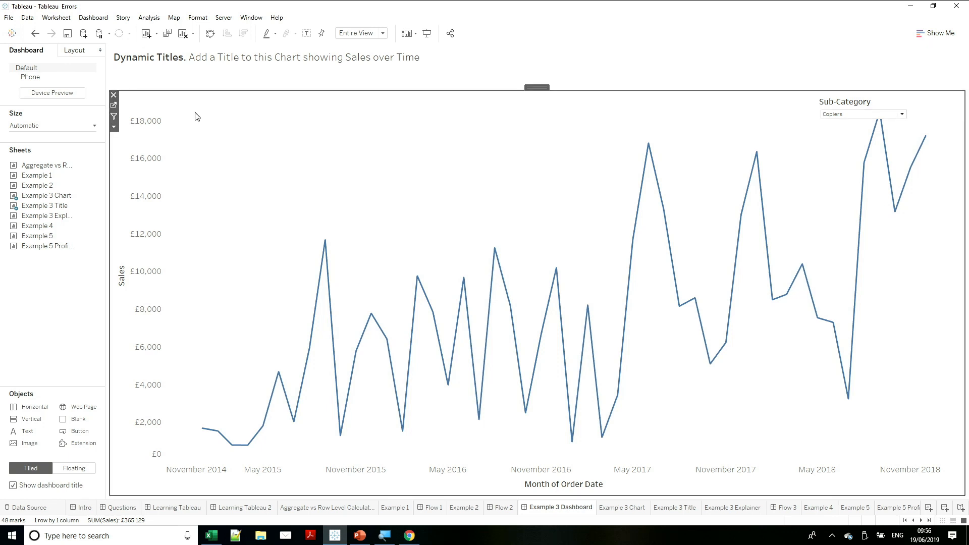
left_click(114, 127)
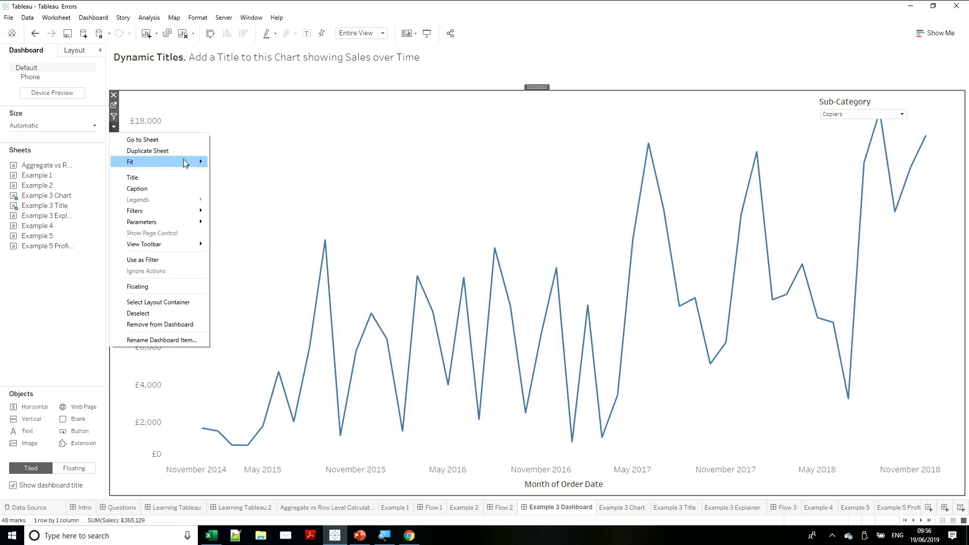
left_click(200, 181)
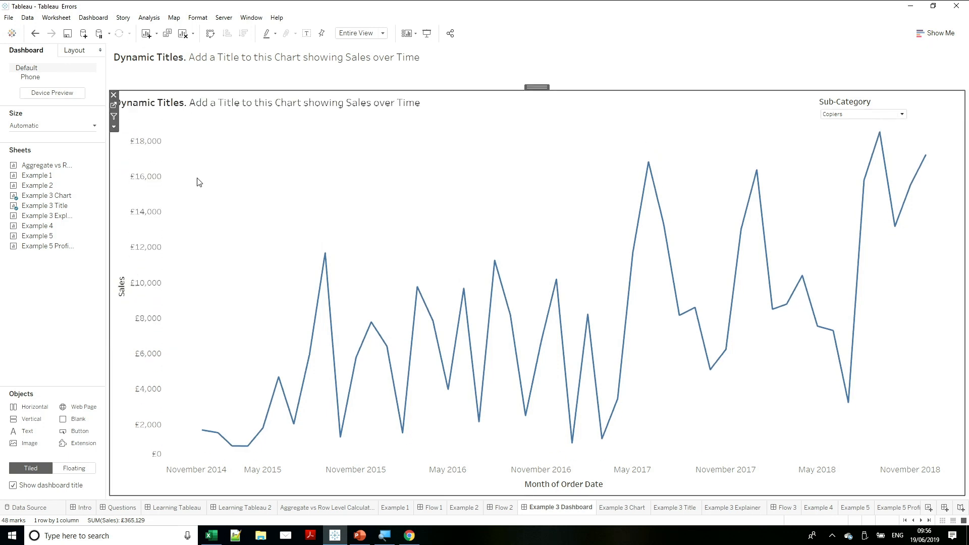
double_click(276, 110)
key("ctrl+a")
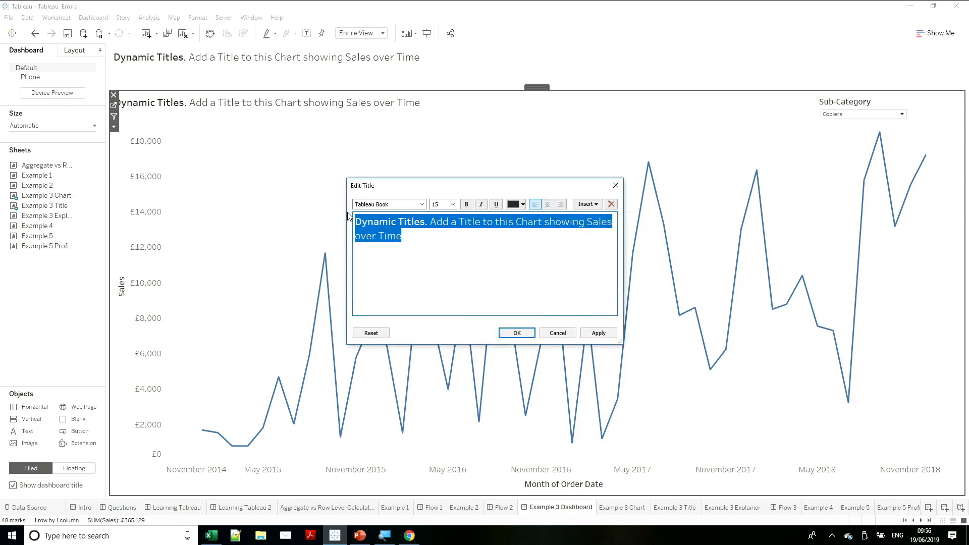
type("The Sales for")
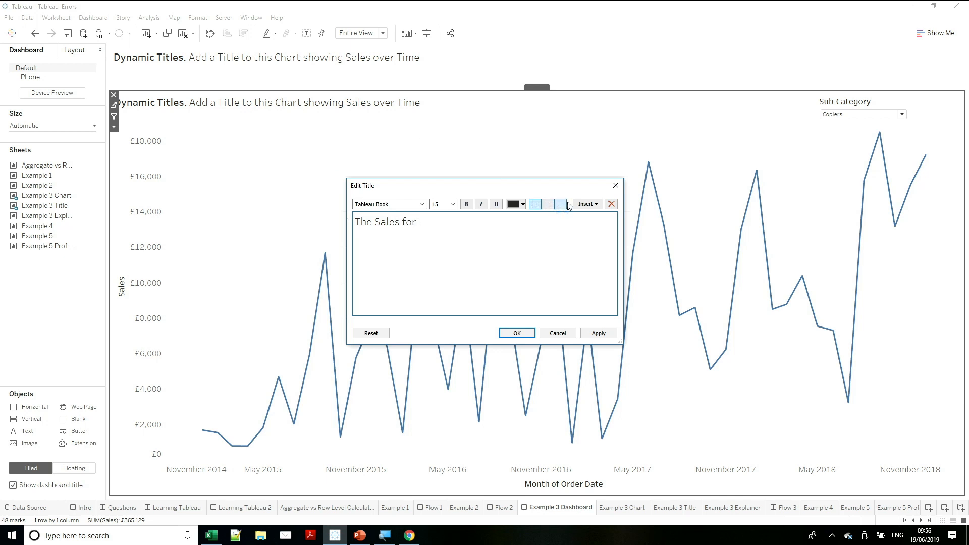
left_click(588, 204)
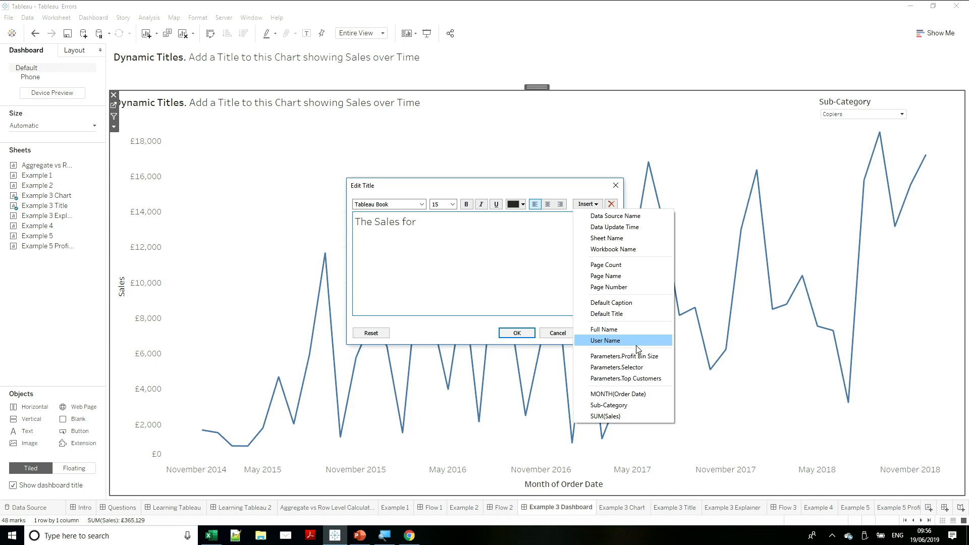
left_click(558, 333)
left_click(559, 333)
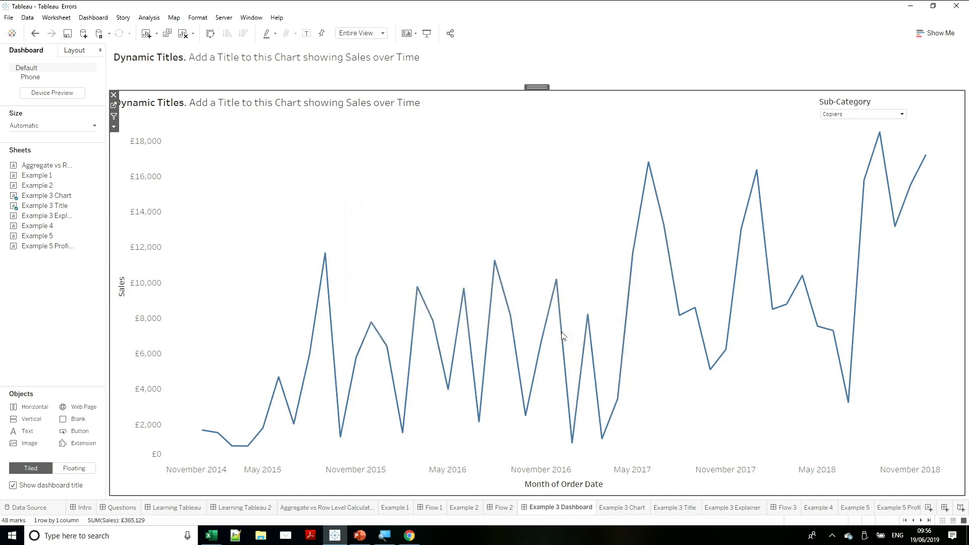
right_click(297, 106)
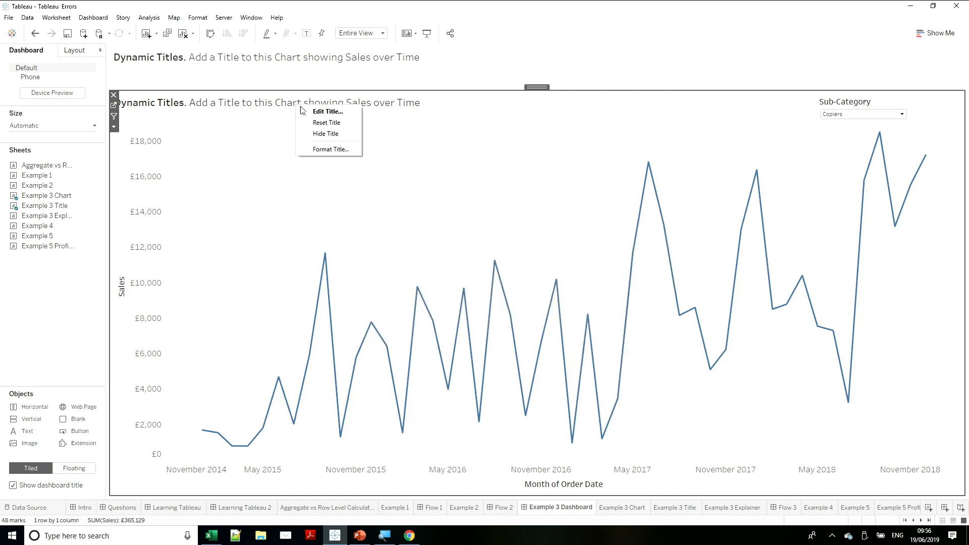
left_click(345, 135)
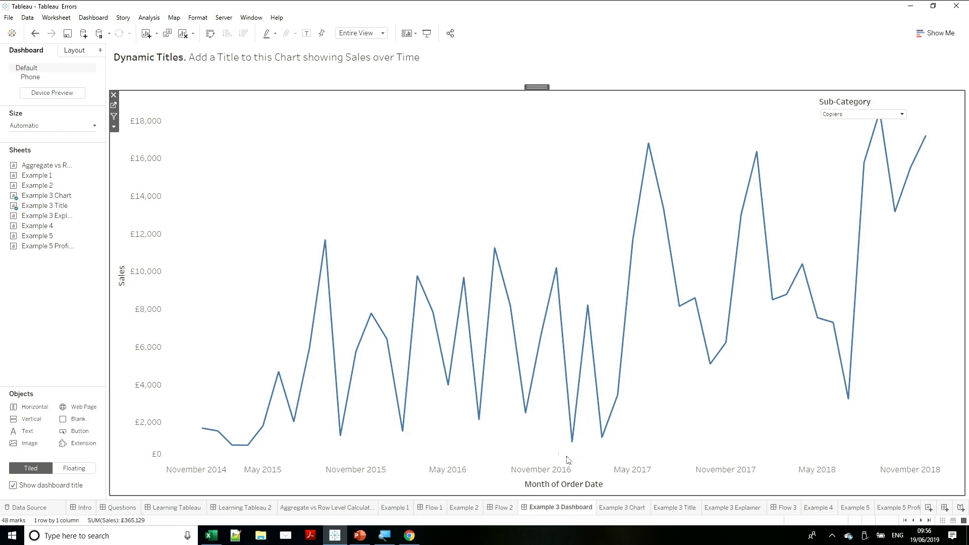
- Open the Example 3 Title sheet, widen its shelf area and check which worksheets share the Sub-Category filter
left_click(676, 507)
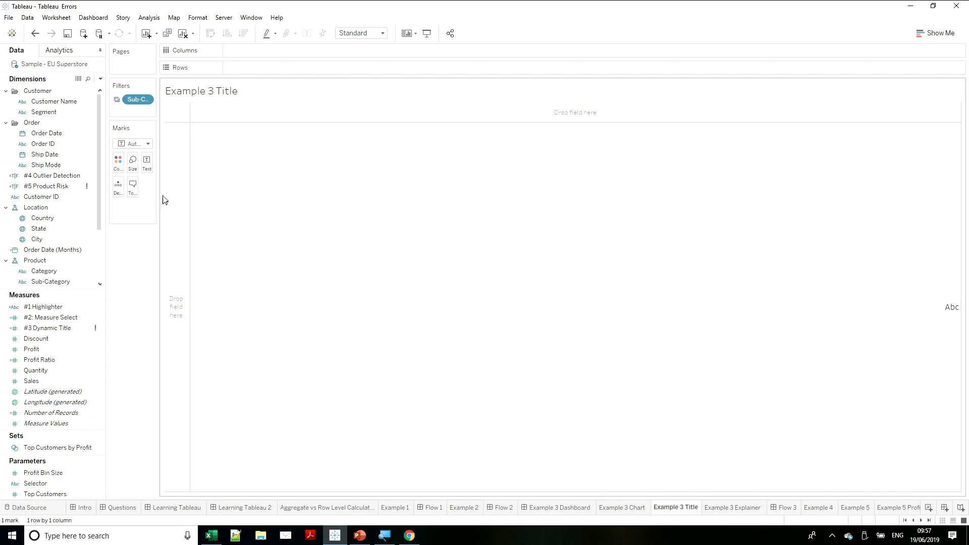
left_click_drag(157, 202, 211, 201)
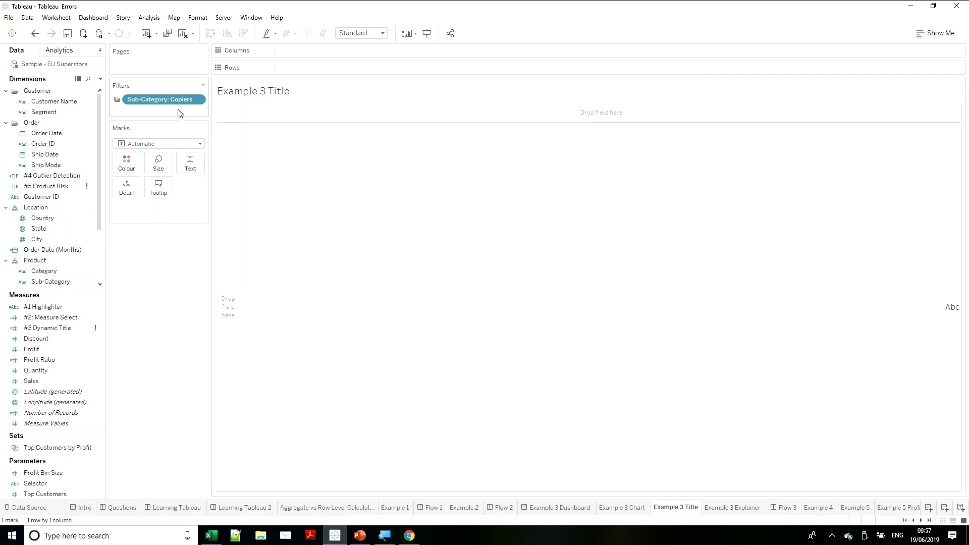
mouse_move(155, 103)
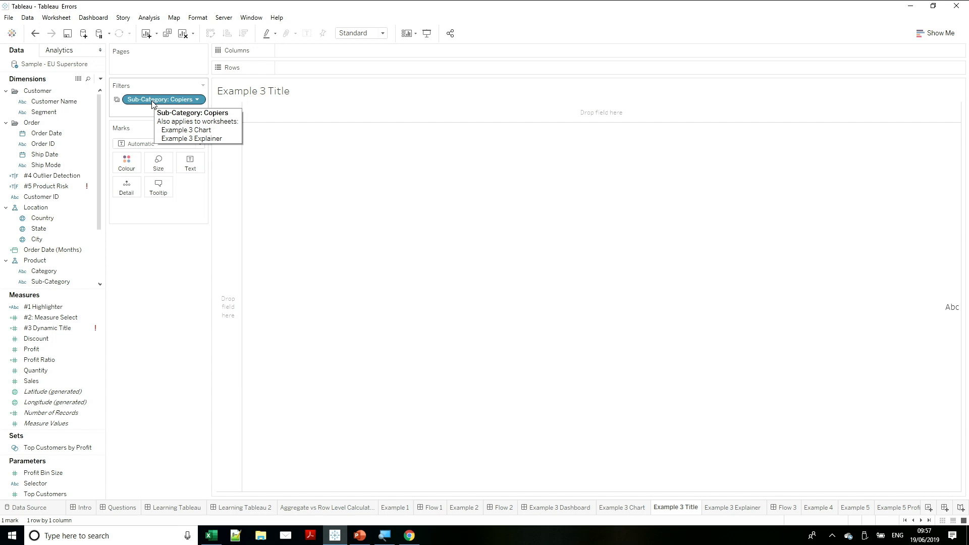
- Write the #3 Dynamic Title calculation as [Sub-Category] + ' has Sales of ' + sum(Sales) and check its error details
left_click(51, 328)
right_click(51, 331)
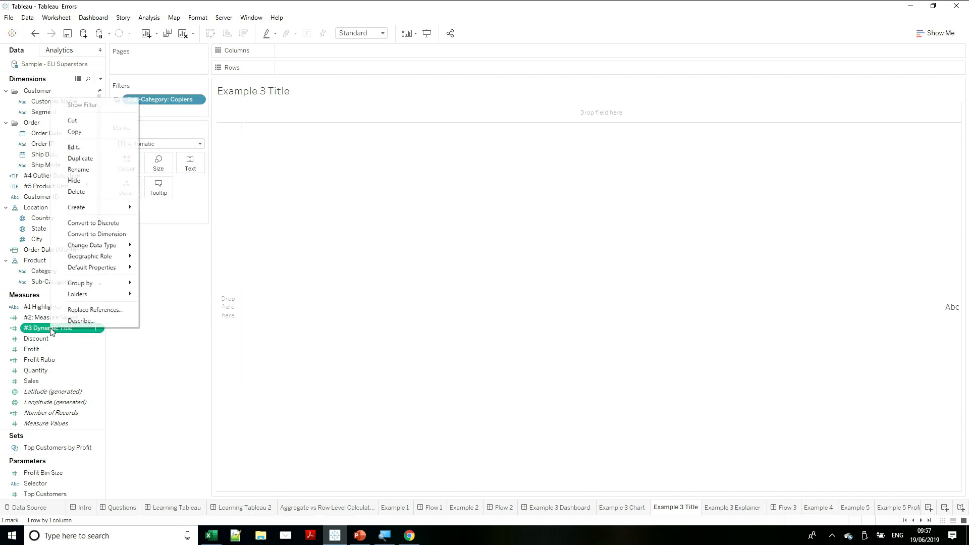
left_click(105, 146)
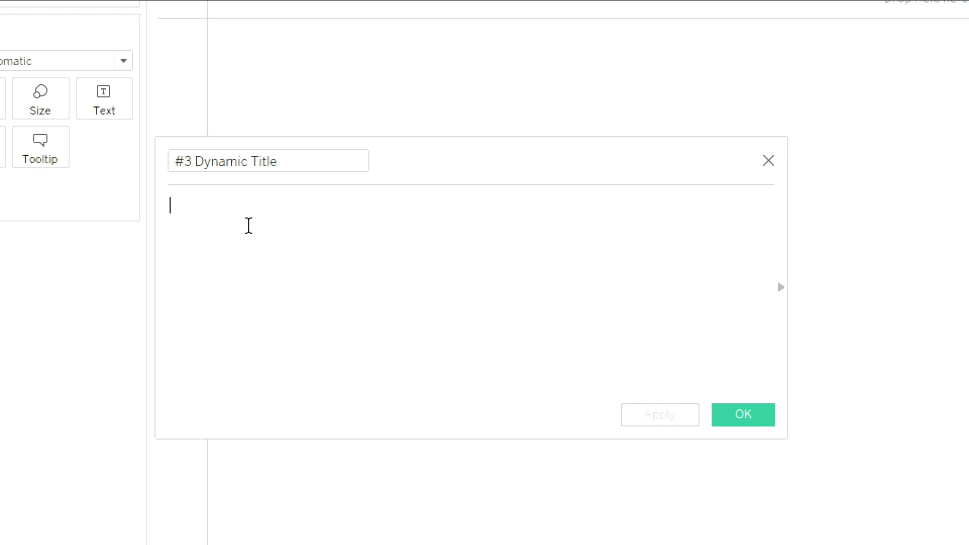
type("Sub")
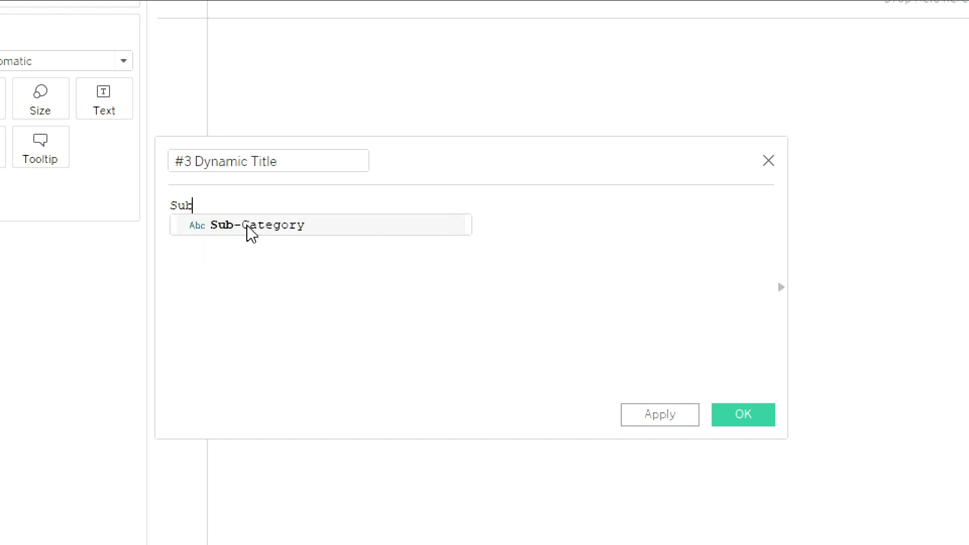
left_click(247, 222)
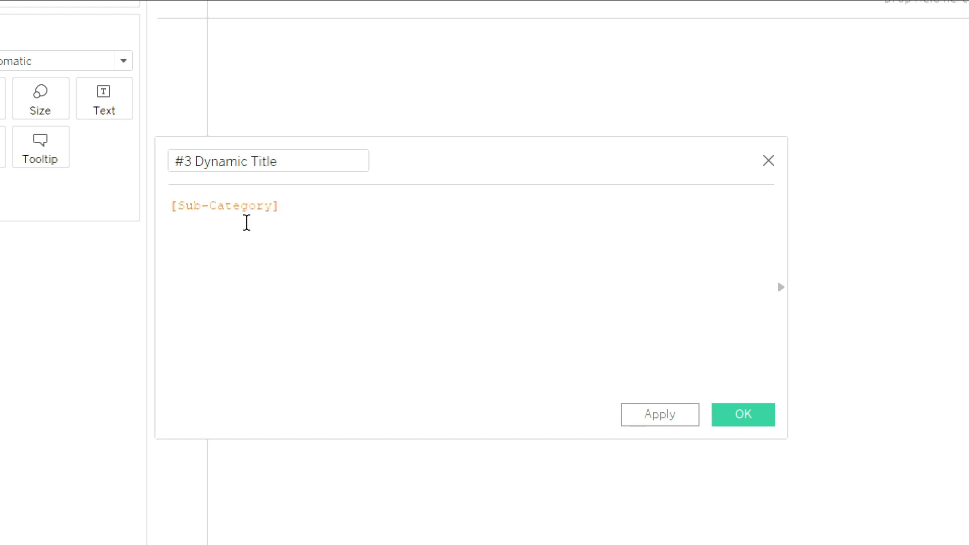
type("+ ' ")
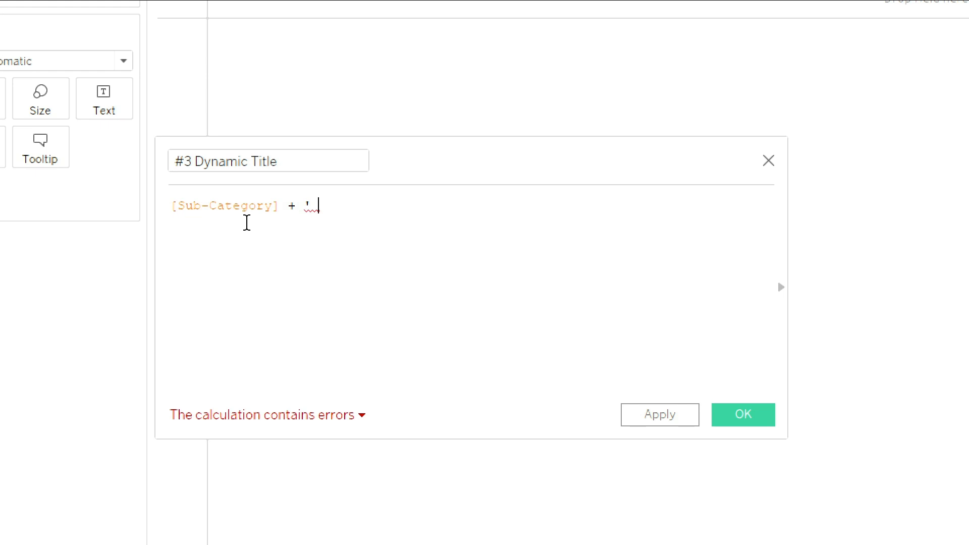
type("has")
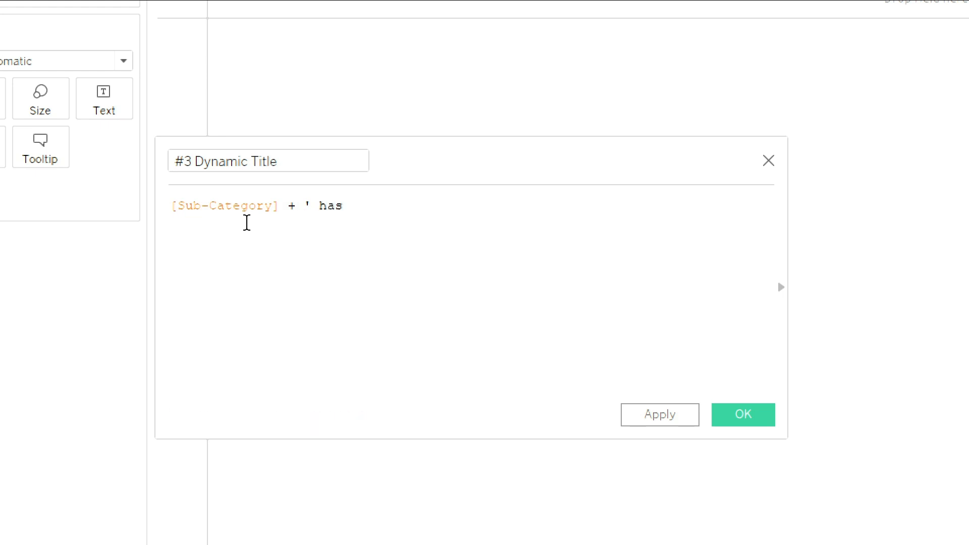
type(" Sales of ' +")
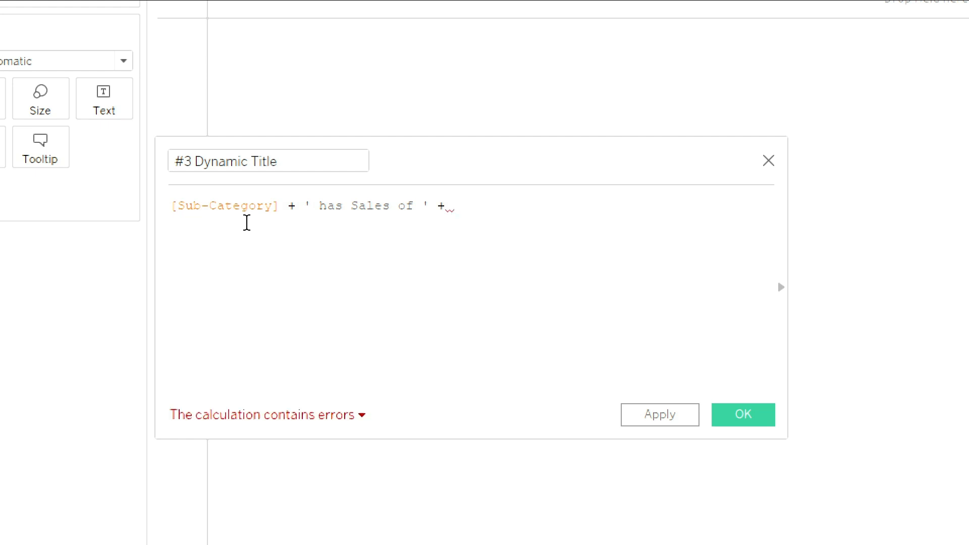
type("sum(Sales)")
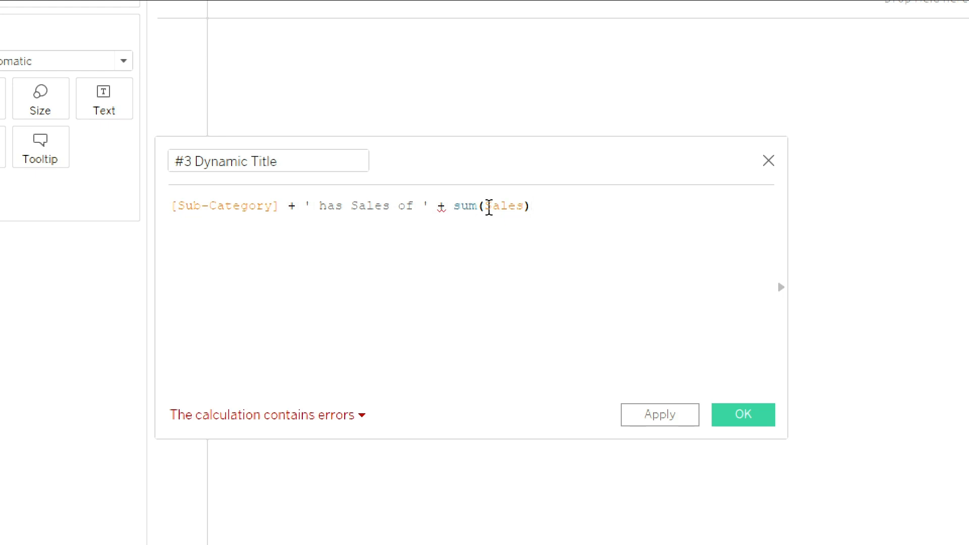
left_click(322, 422)
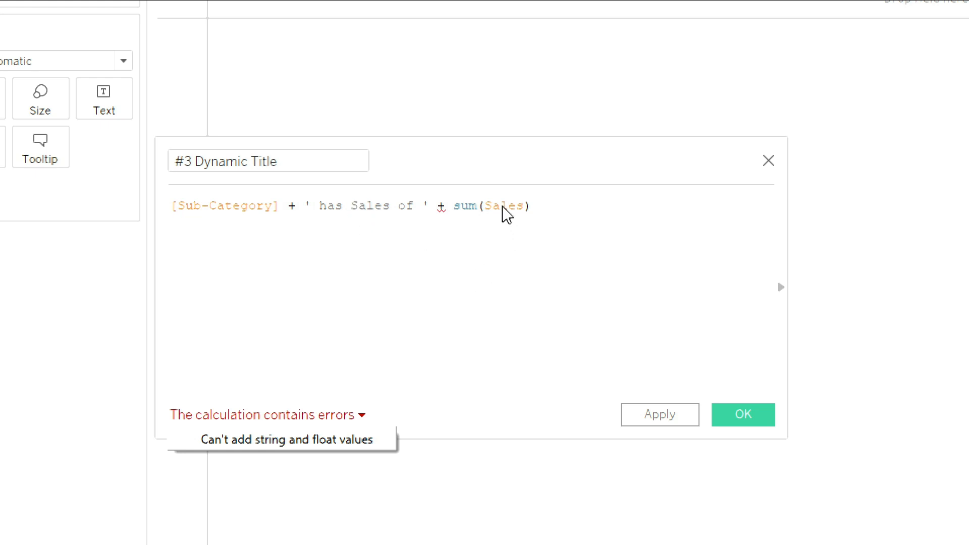
- Wrap sum(Sales) in STR() in the #3 Dynamic Title formula and check the calculation's error details
left_click(456, 215)
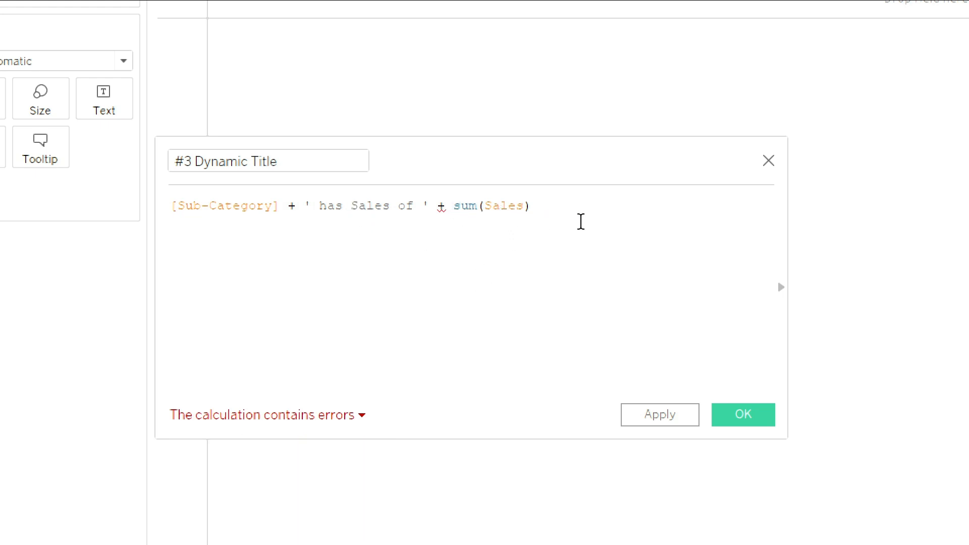
type("str(s")
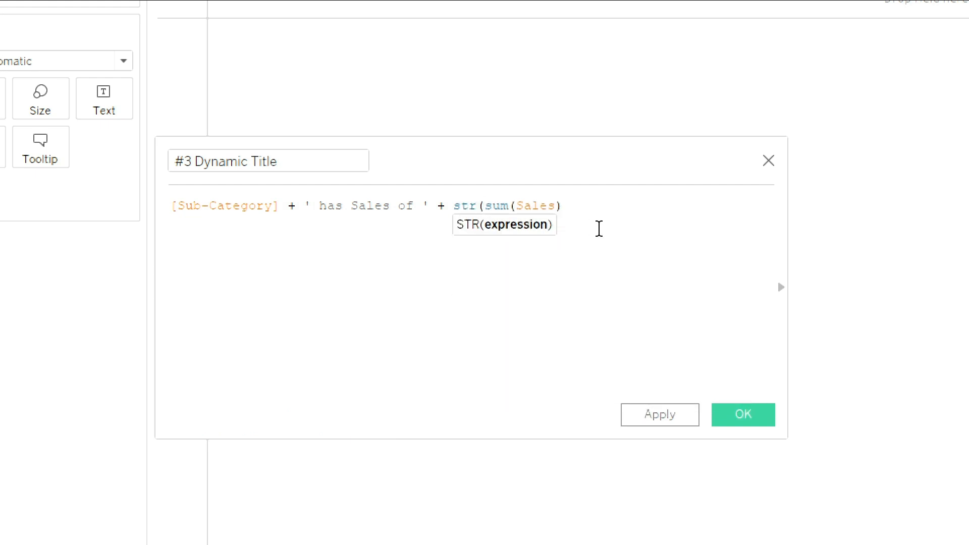
left_click(601, 205)
type(")")
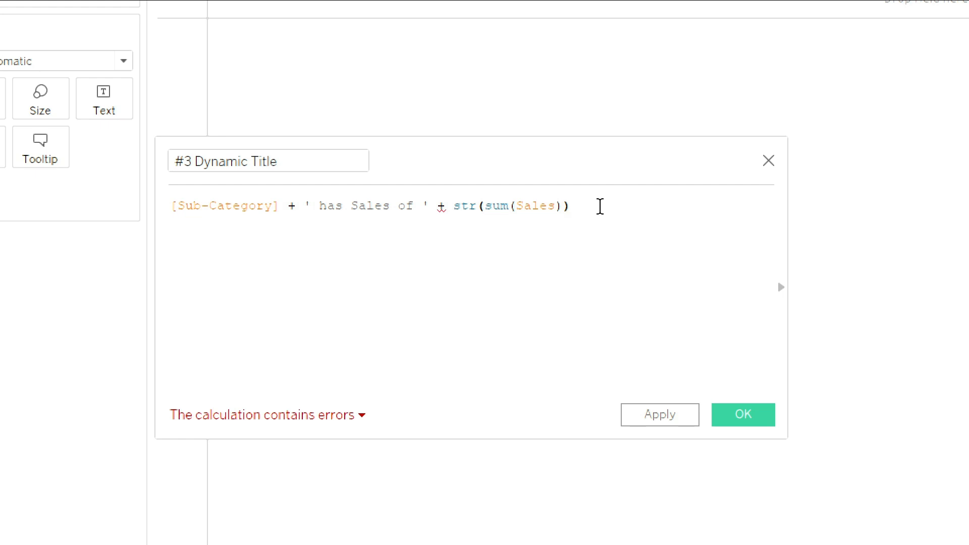
left_click(345, 420)
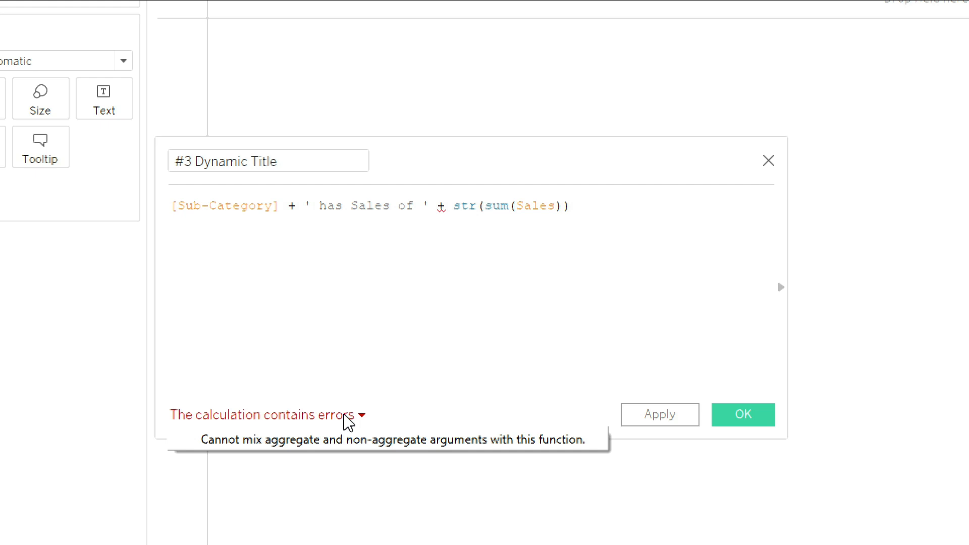
- Aggregate [Sub-Category] with MIN() in the #3 Dynamic Title formula and save the calculation
left_click(186, 208)
key("Home")
type("min(")
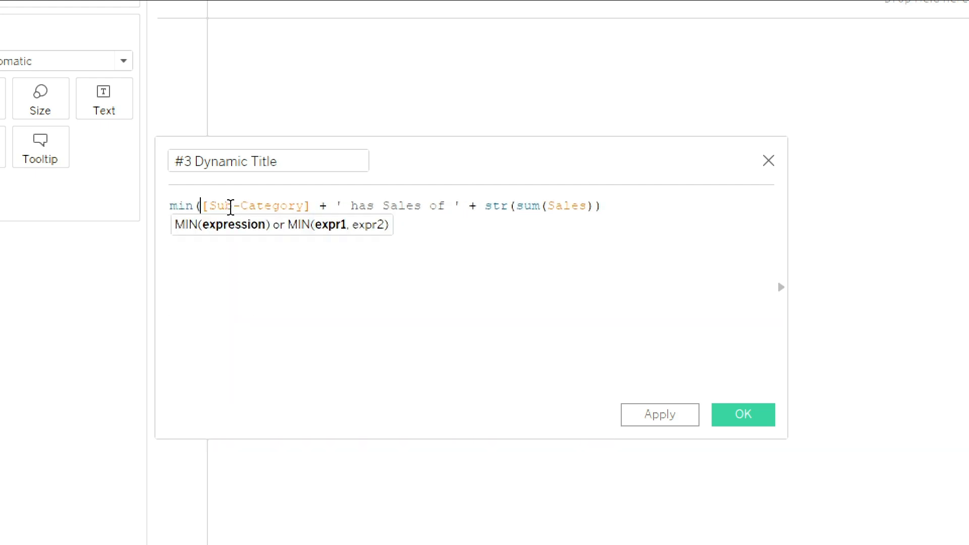
key("Right")
key("Right")
key("Right")
key("Right")
key("Right")
key("Right")
key("Right")
key("Right")
key("Right")
key("Right")
key("Right")
key("Right")
key("Right")
key("Right")
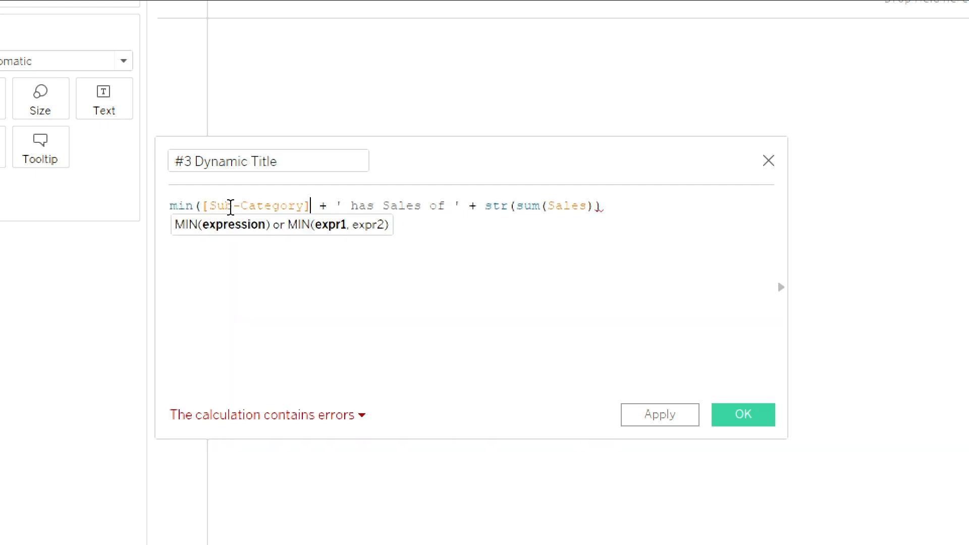
type(")")
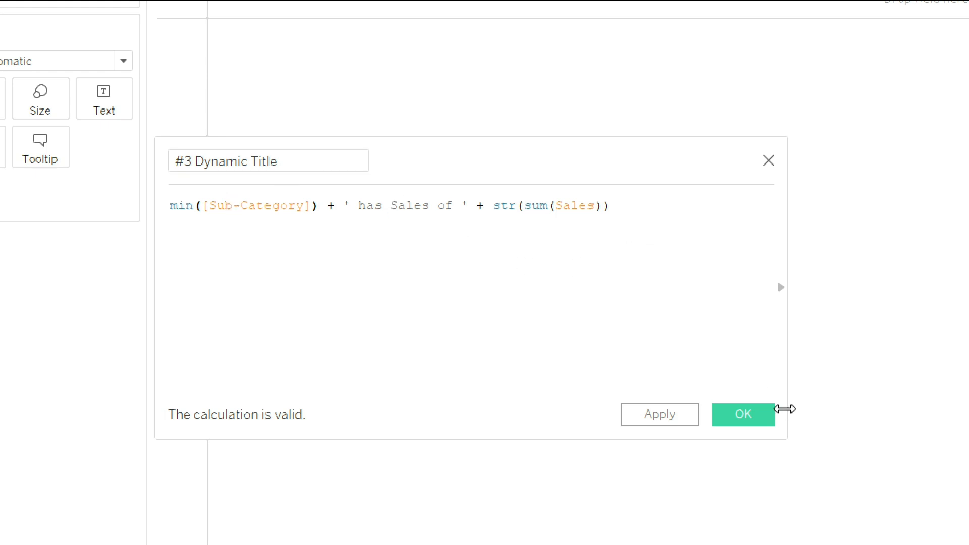
left_click(744, 417)
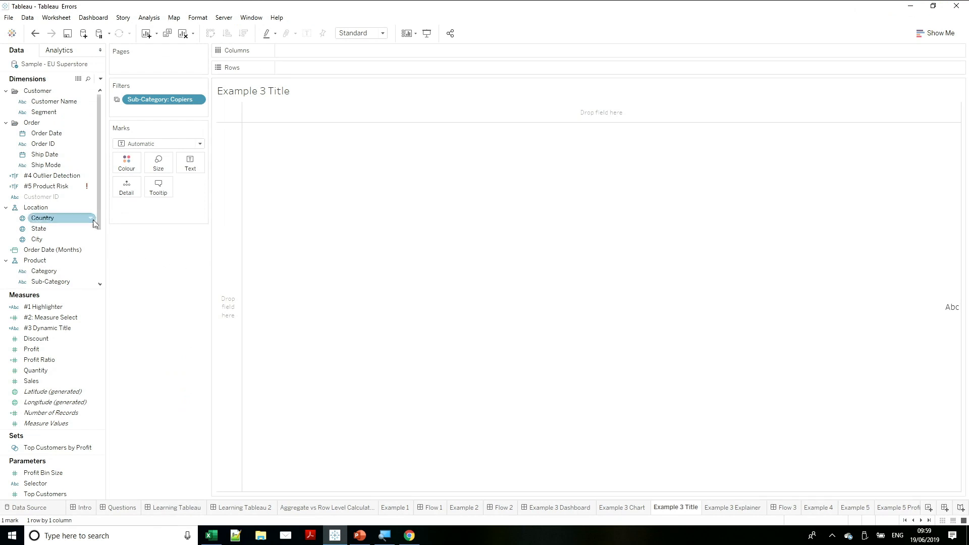
- Show #3 Dynamic Title as text on the Example 3 Title sheet and fit the sheet to Entire View
left_click_drag(47, 328, 191, 164)
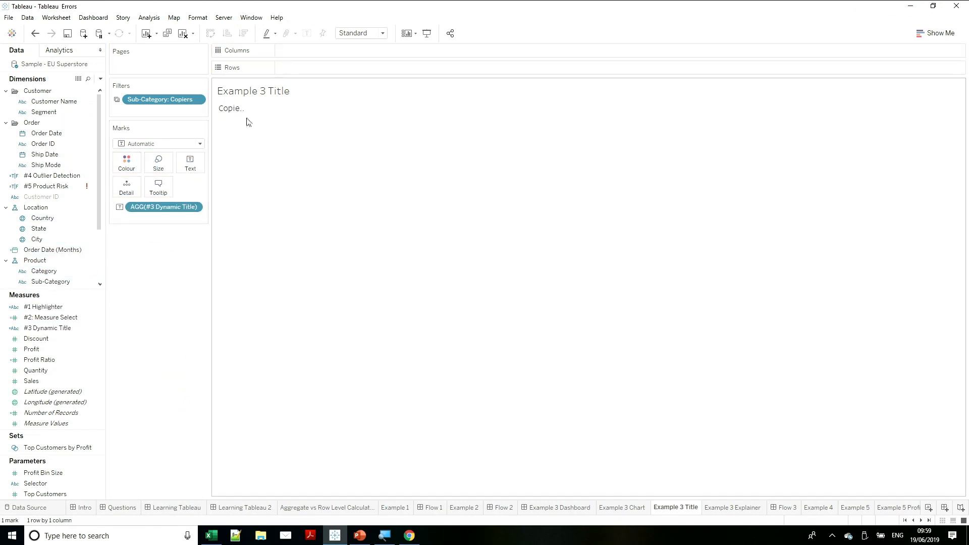
left_click(373, 33)
left_click(366, 70)
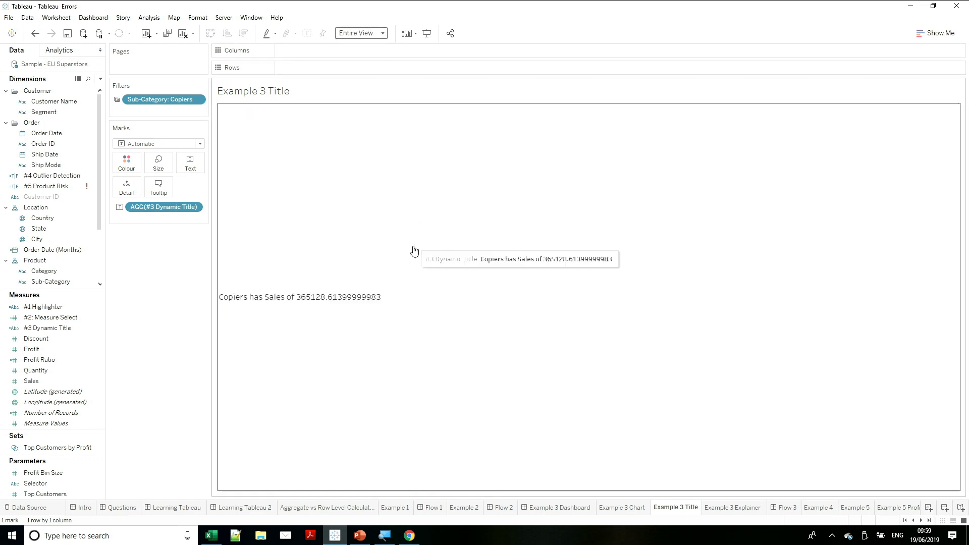
mouse_move(330, 307)
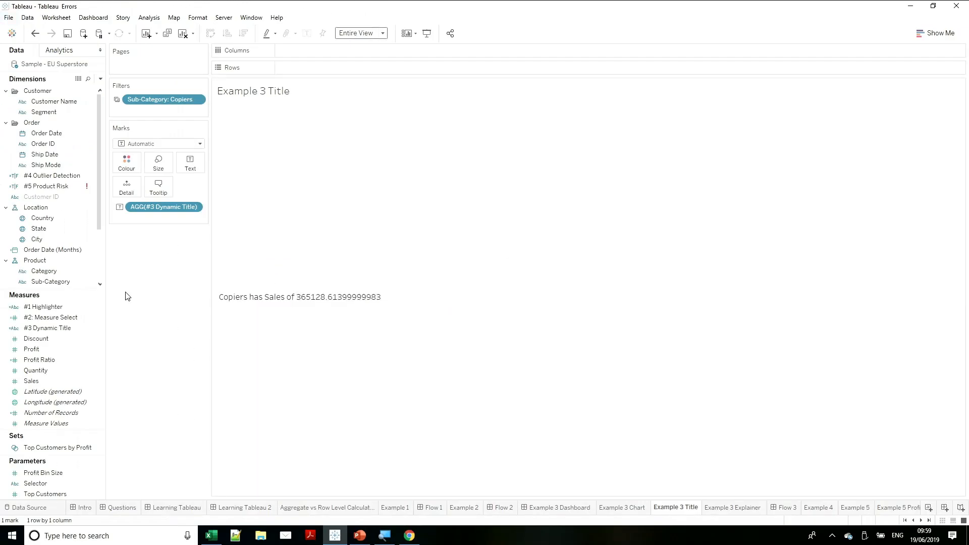
- Round sum(Sales) to 0 decimals with ROUND() inside the #3 Dynamic Title formula's STR function and save it
right_click(71, 328)
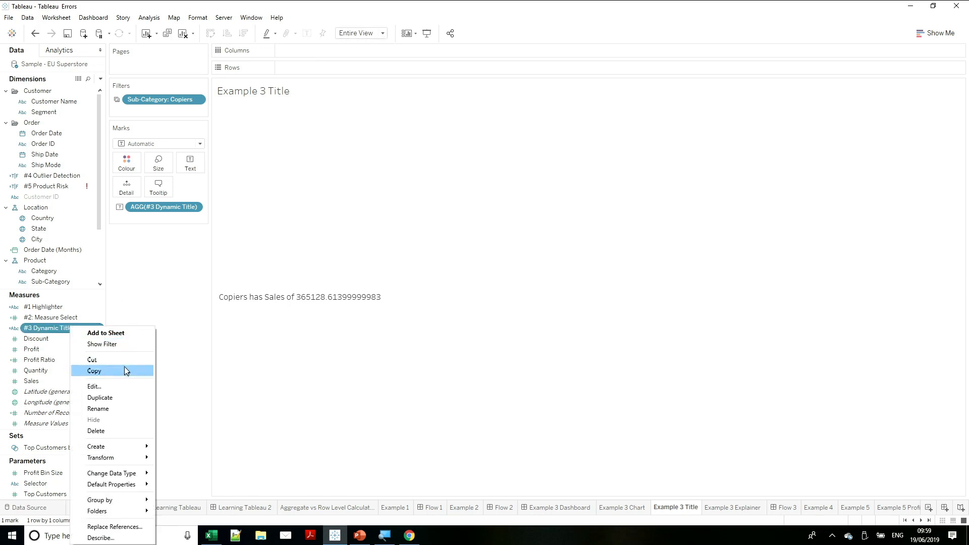
left_click(129, 386)
left_click(399, 229)
type("round(")
key("End")
key("Left")
type(",0)")
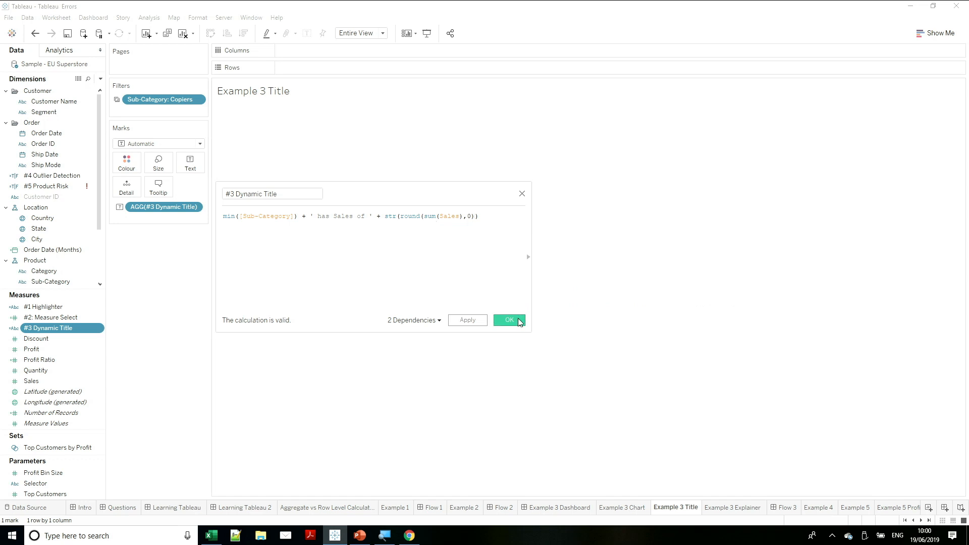
left_click(509, 320)
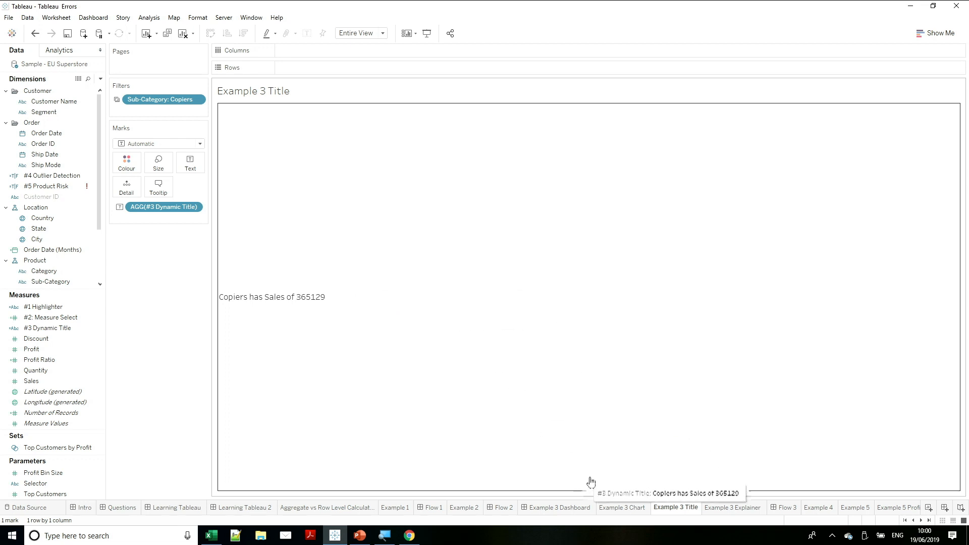
- On the Example 3 Dashboard, test the title by filtering Sub-Category to (All), Accessories and back to (All)
left_click(559, 507)
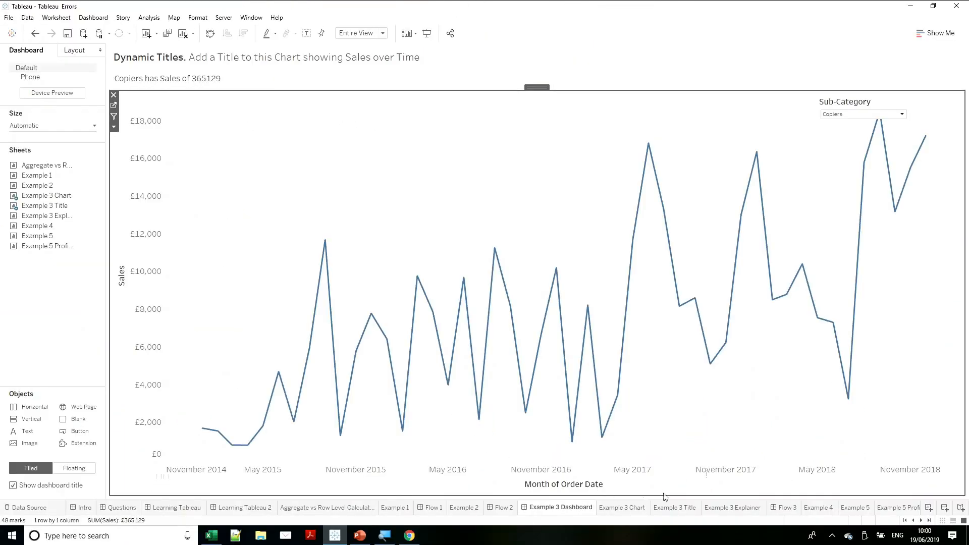
left_click(887, 117)
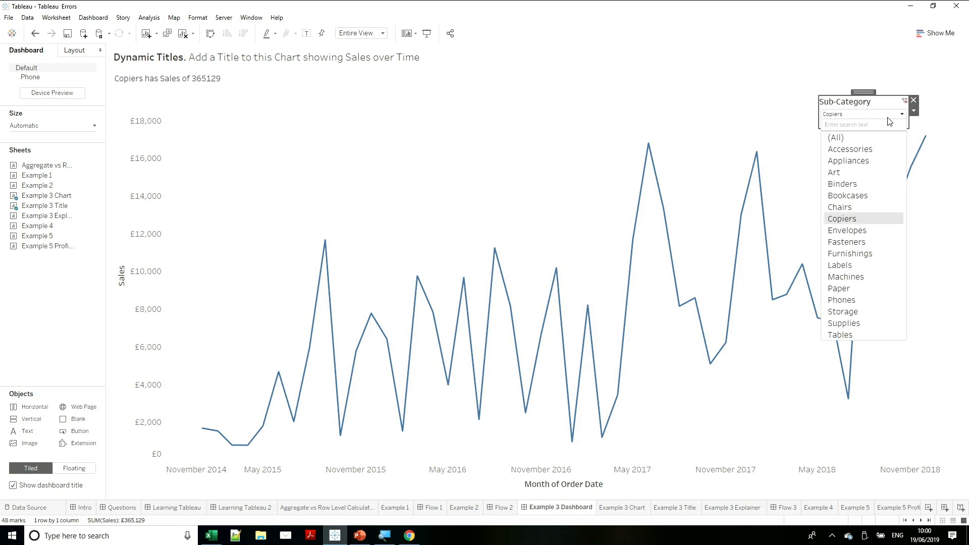
left_click(875, 145)
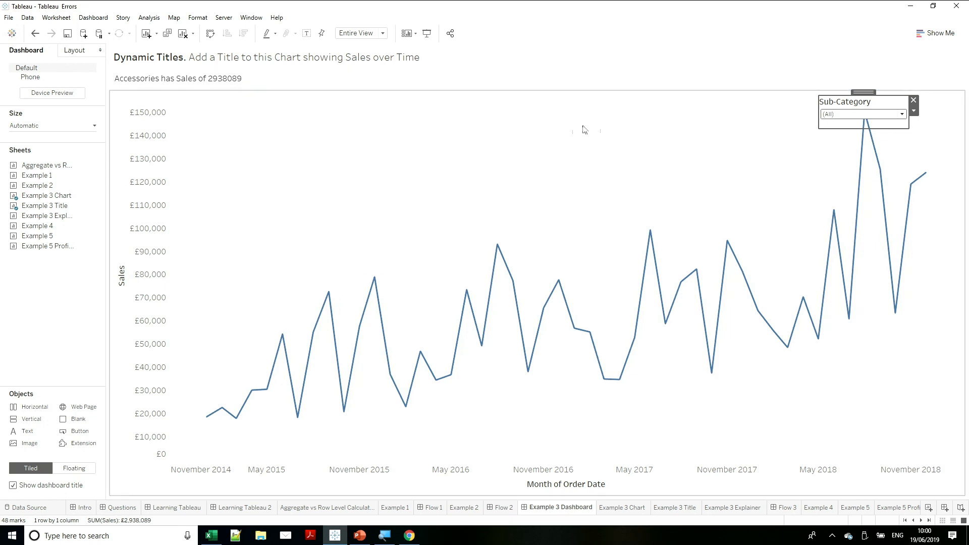
left_click(839, 116)
left_click(849, 149)
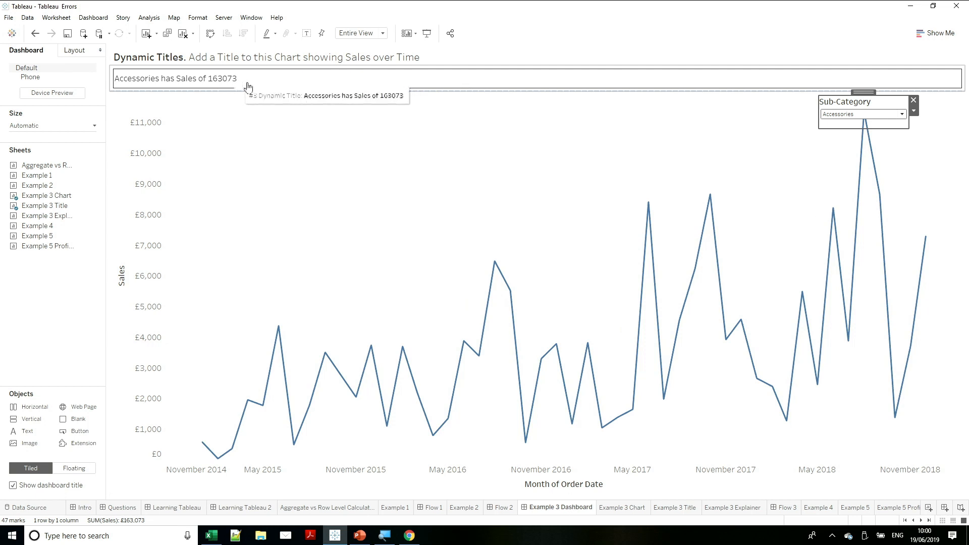
left_click(858, 115)
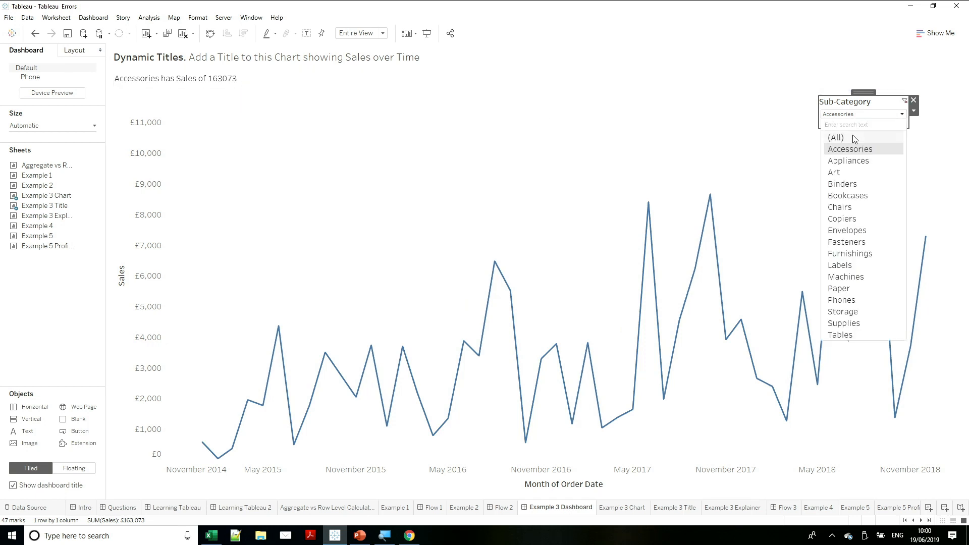
left_click(852, 136)
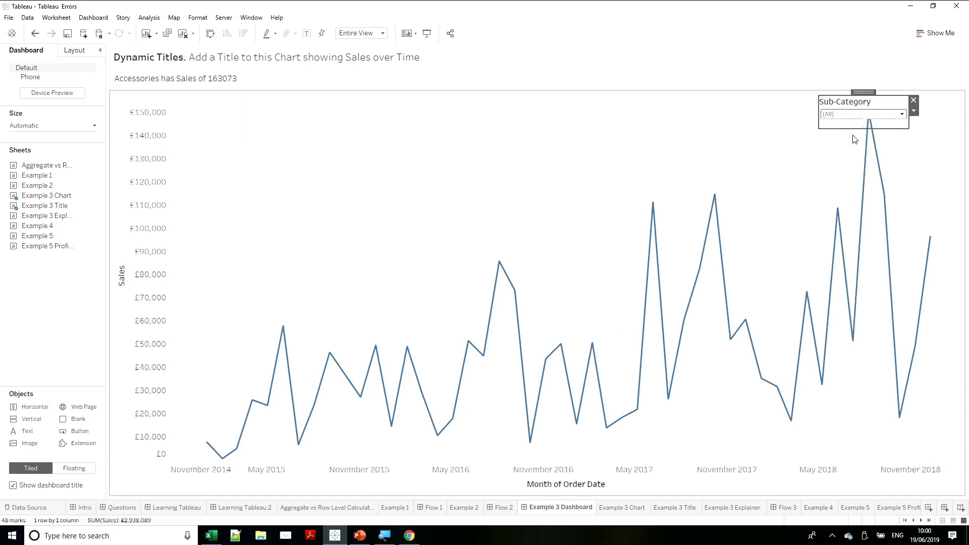
- Go from the dashboard title to its sheet, review the #3 Dynamic Title formula without changes, and open the Example 3 Explainer sheet
left_click(305, 86)
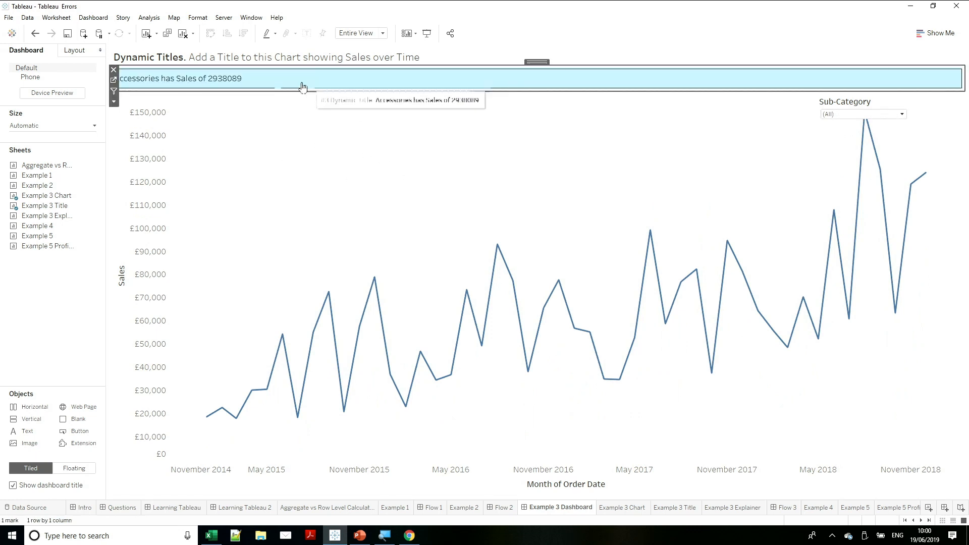
left_click(114, 82)
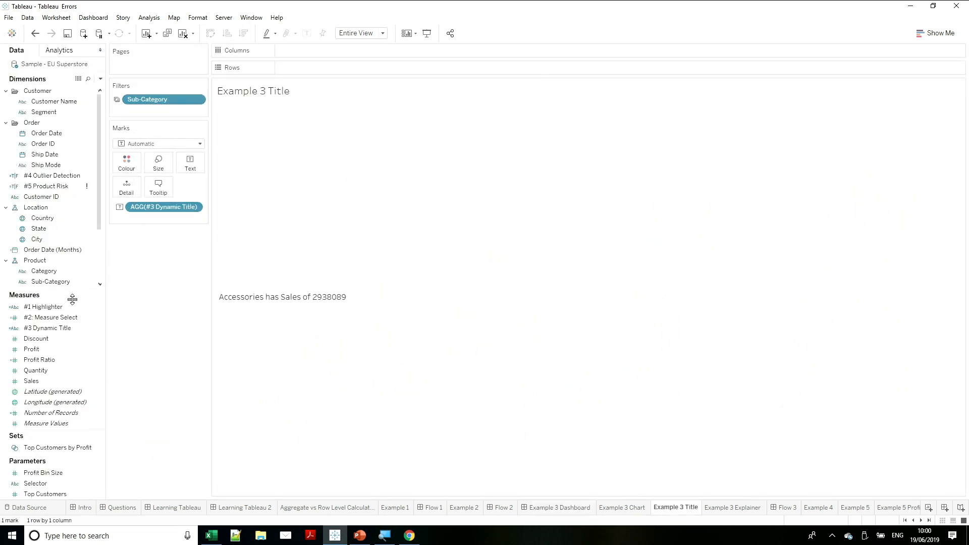
right_click(69, 331)
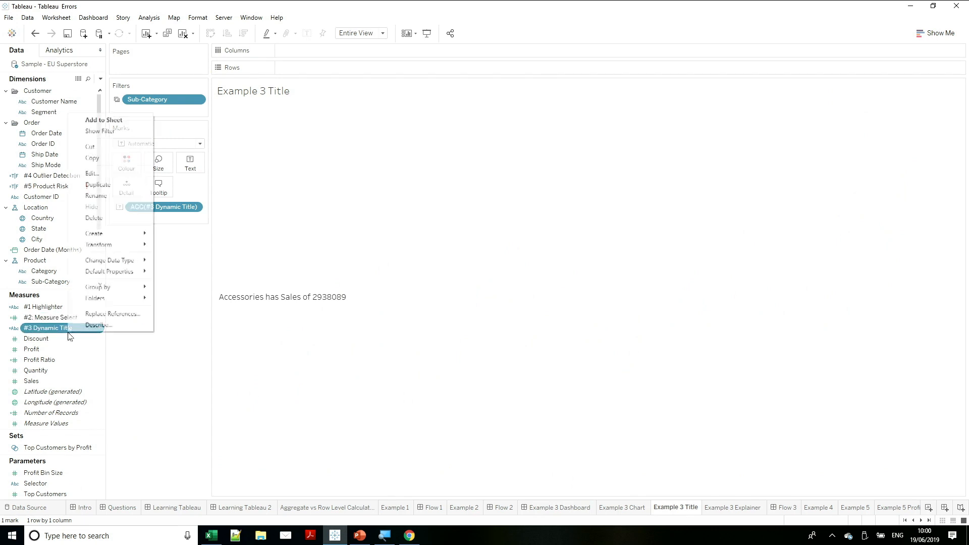
left_click(131, 173)
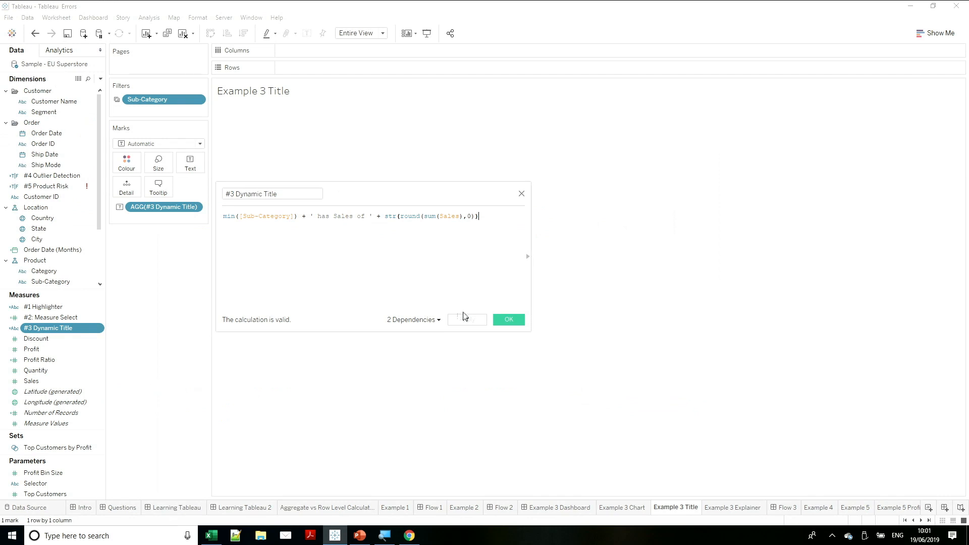
left_click(505, 320)
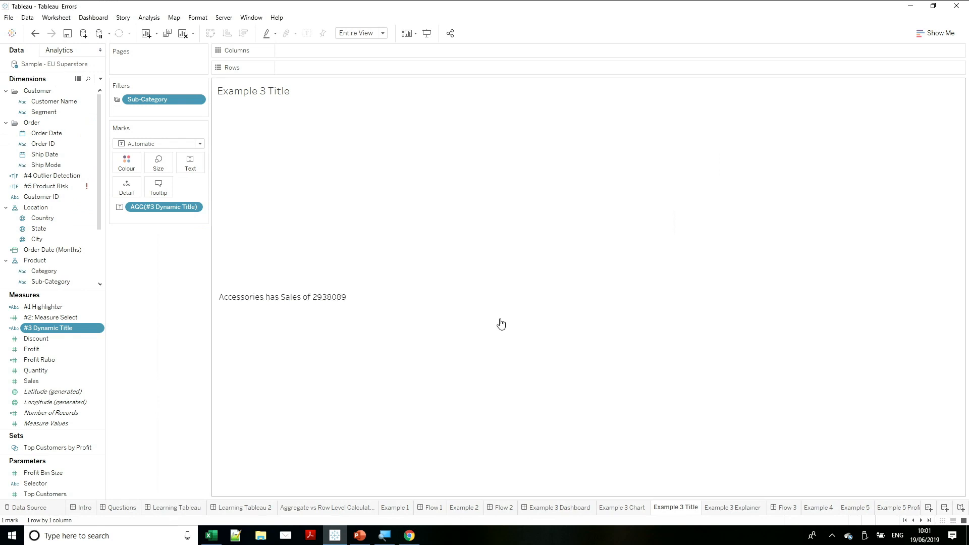
left_click(750, 511)
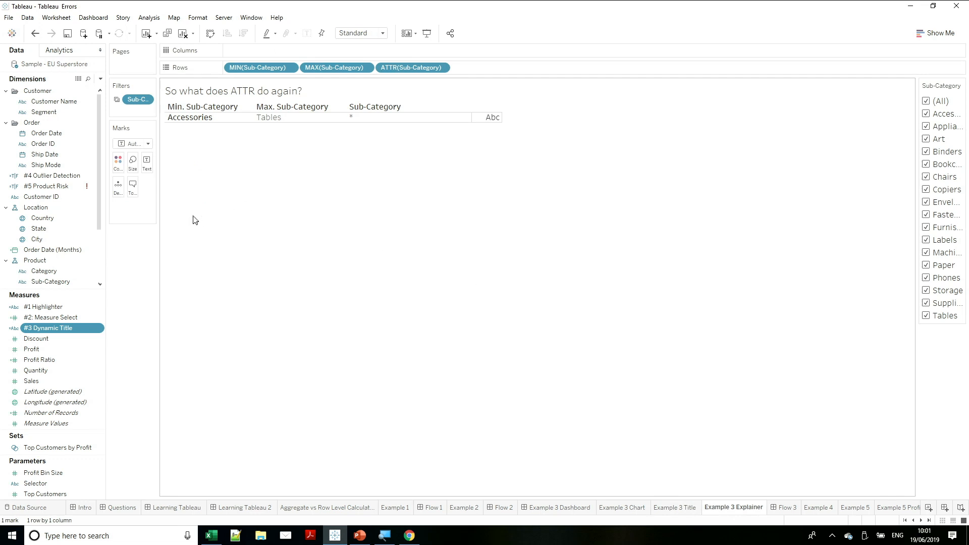
- Widen the filters and marks cards on the Example 3 Explainer sheet, then filter Sub-Category to Accessories only and widen its filter card
left_click_drag(156, 231, 257, 244)
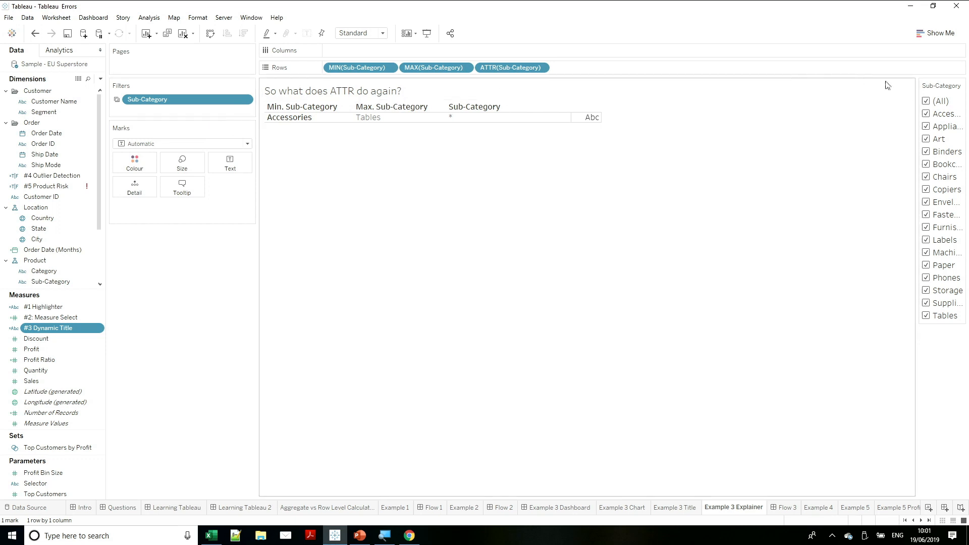
left_click(925, 101)
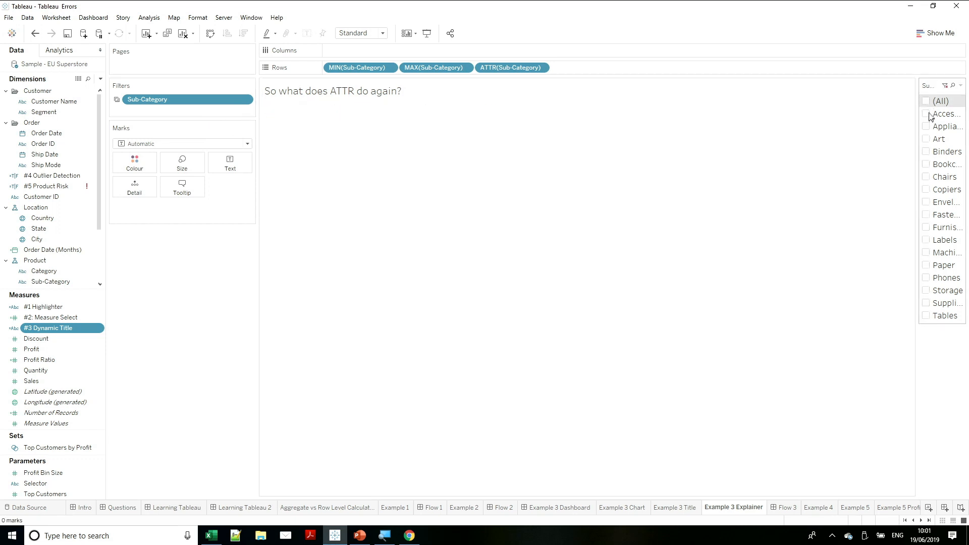
left_click(926, 115)
left_click_drag(916, 124, 790, 129)
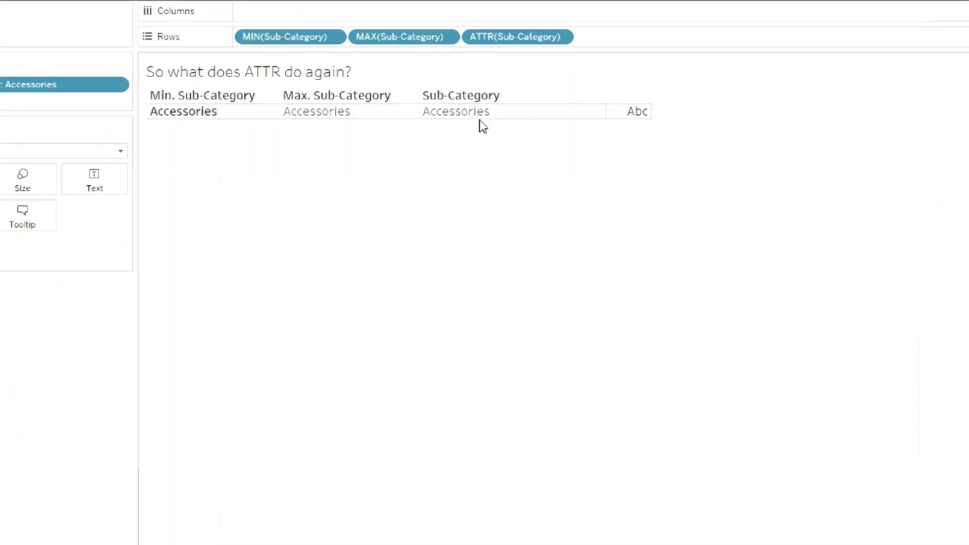
- Compare the MIN, MAX and ATTR values of Sub-Category for the single selection, then add Appliances to the filter
mouse_move(215, 113)
mouse_move(345, 117)
mouse_move(488, 115)
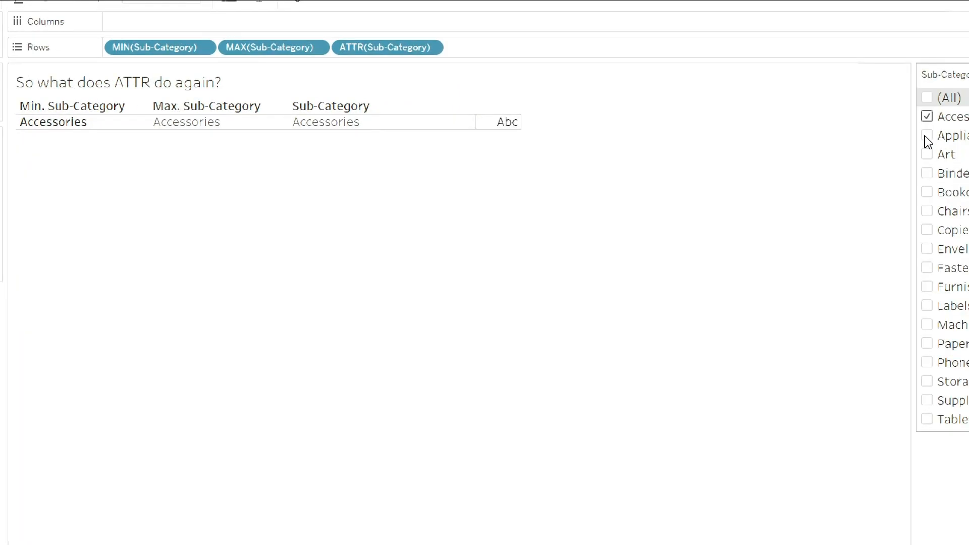
left_click(927, 137)
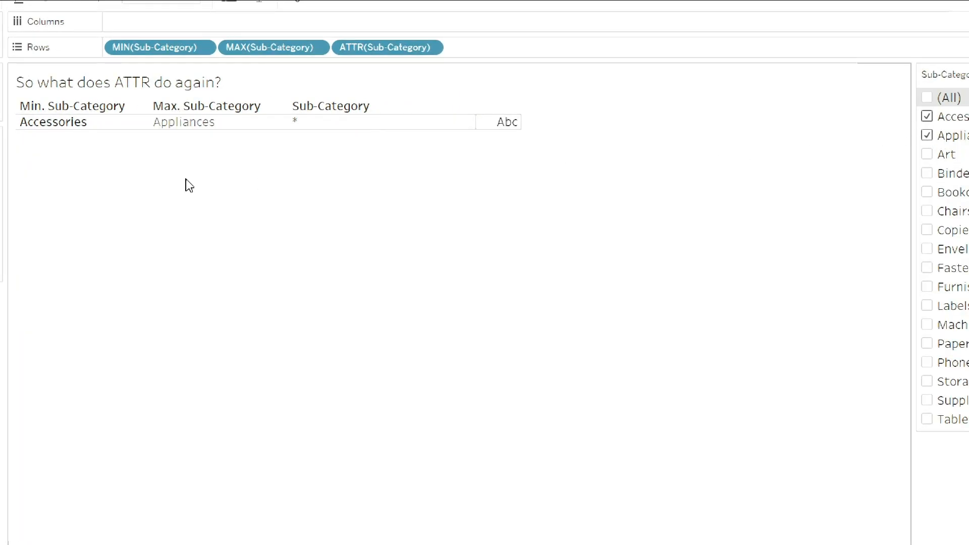
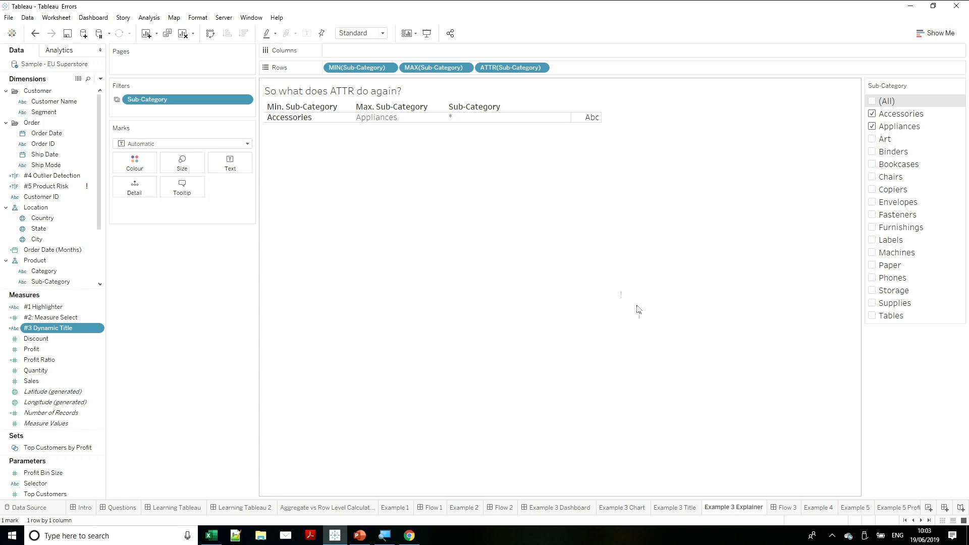
- On the Example 3 Title sheet, set the font size of the #3 Dynamic Title label text to 28
left_click(677, 510)
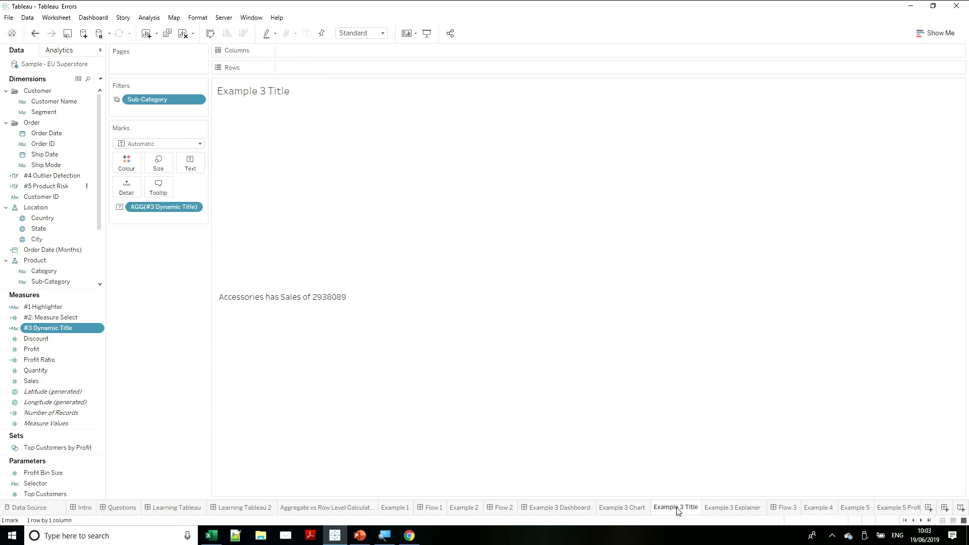
right_click(71, 330)
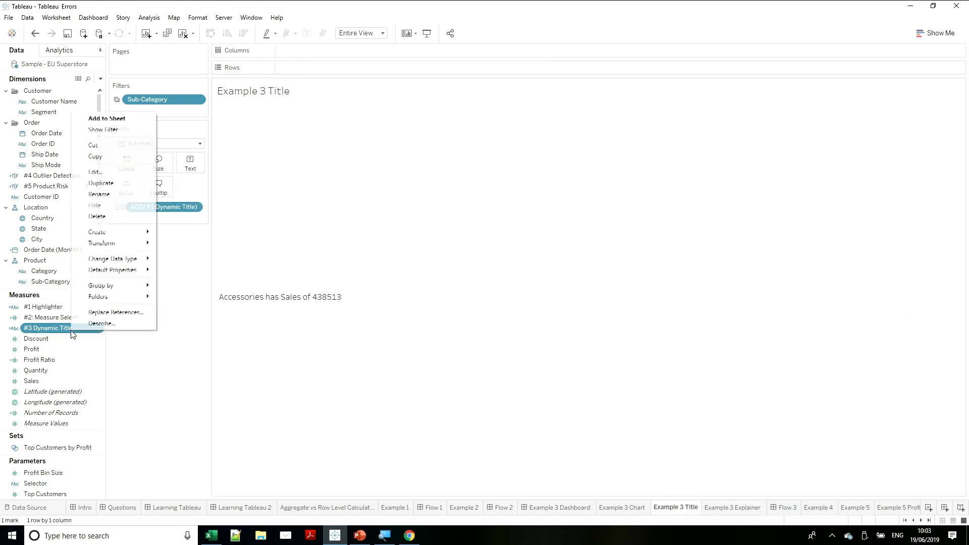
left_click(167, 336)
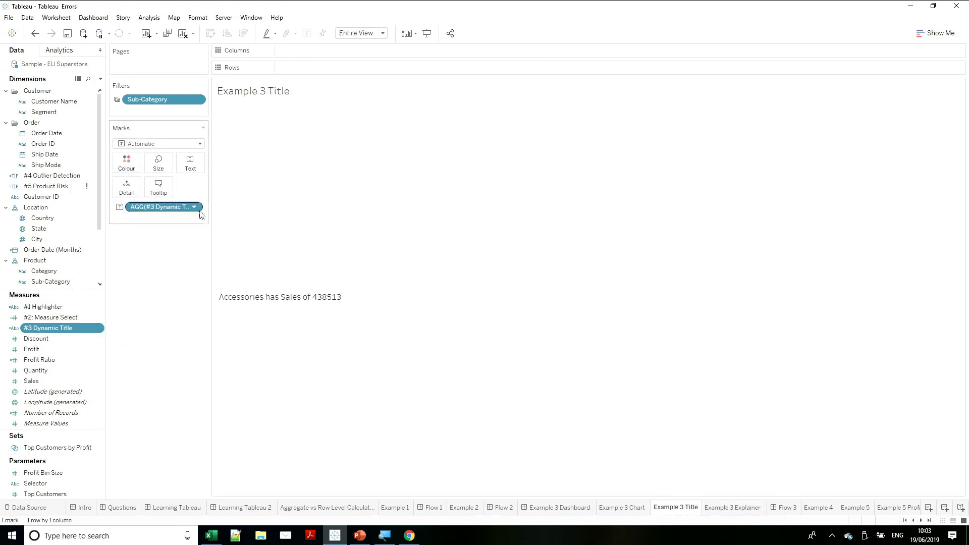
left_click(196, 175)
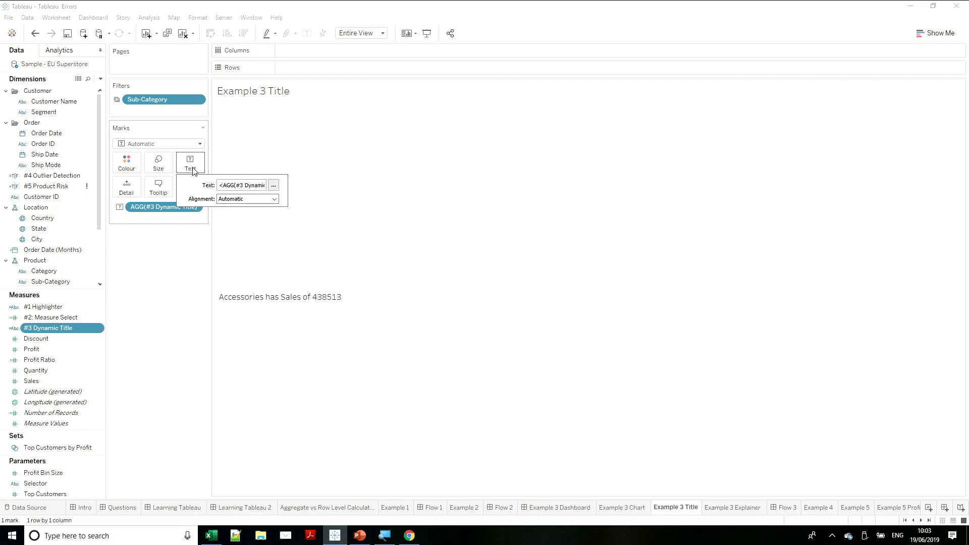
left_click(273, 186)
key("ctrl+a")
left_click(452, 204)
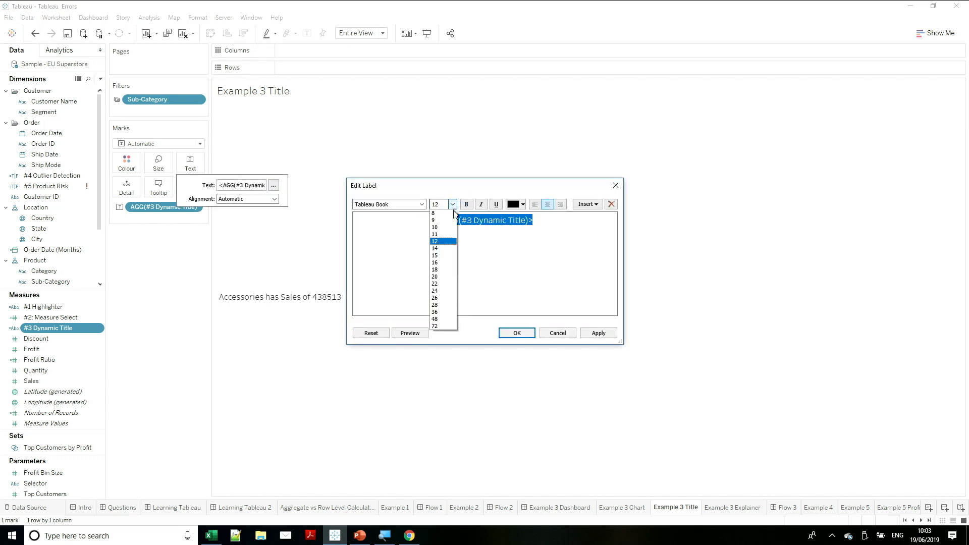
left_click(441, 304)
left_click(517, 333)
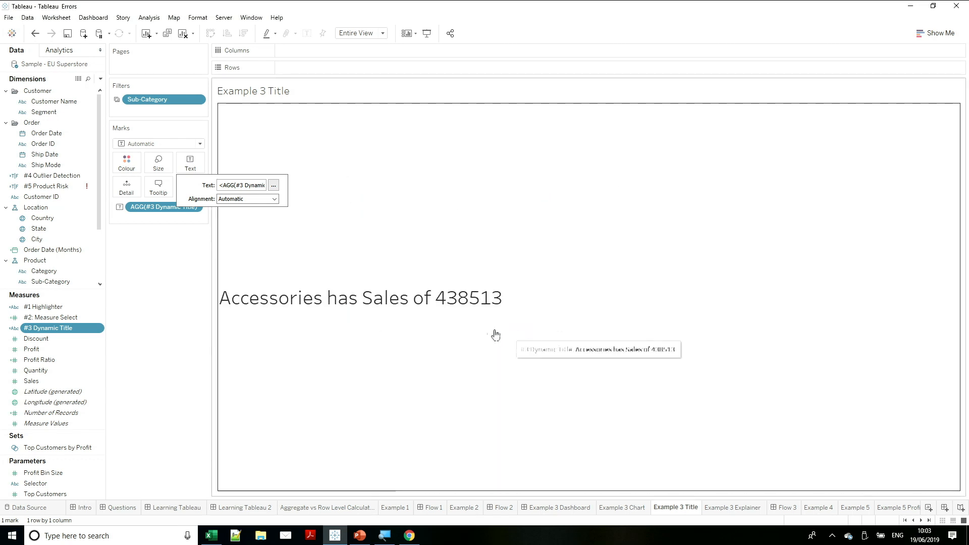
- Replace MIN with ATTR around [Sub-Category] in the #3 Dynamic Title formula and save it
right_click(64, 328)
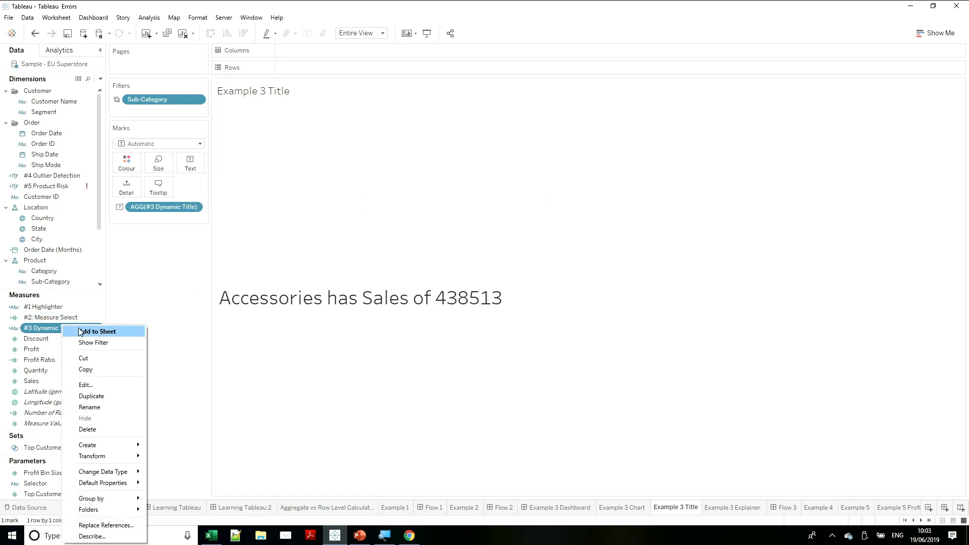
left_click(116, 385)
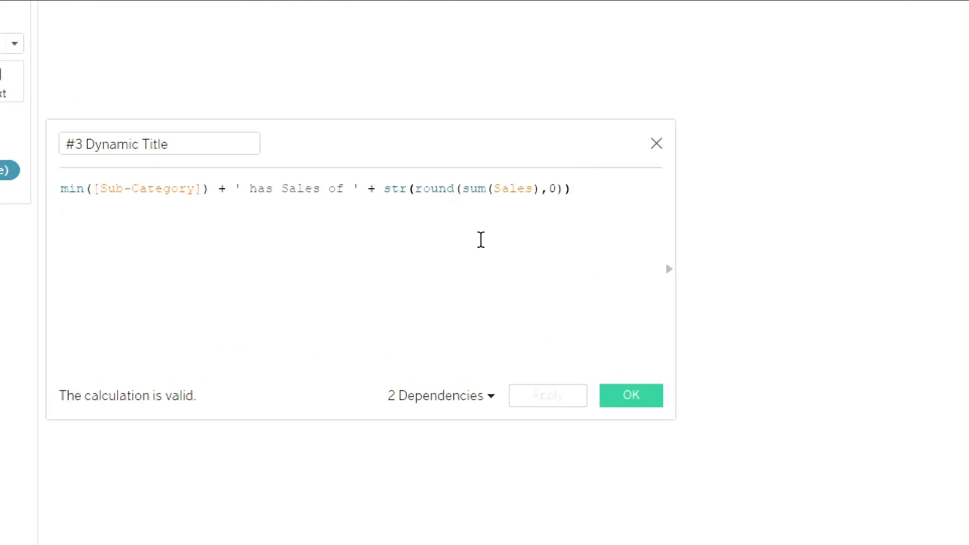
double_click(134, 196)
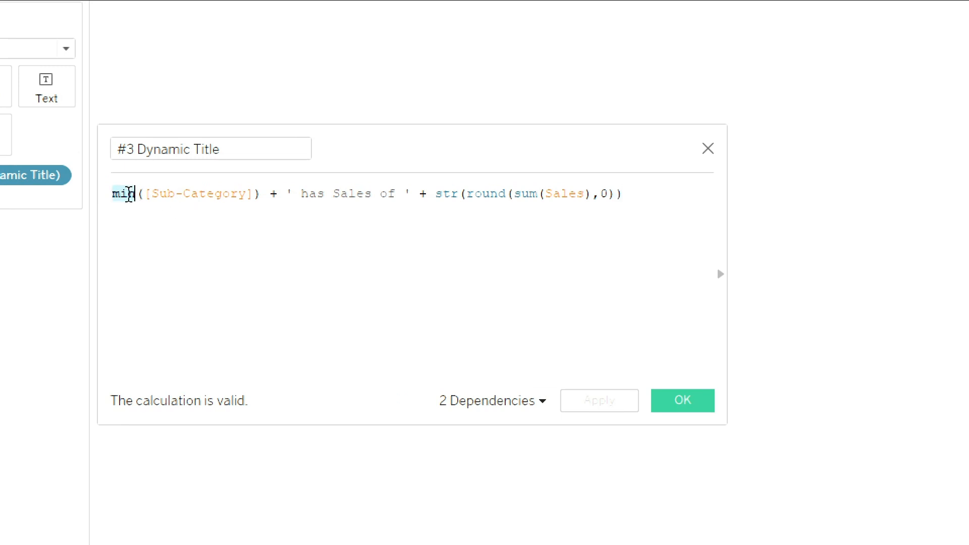
type("attr")
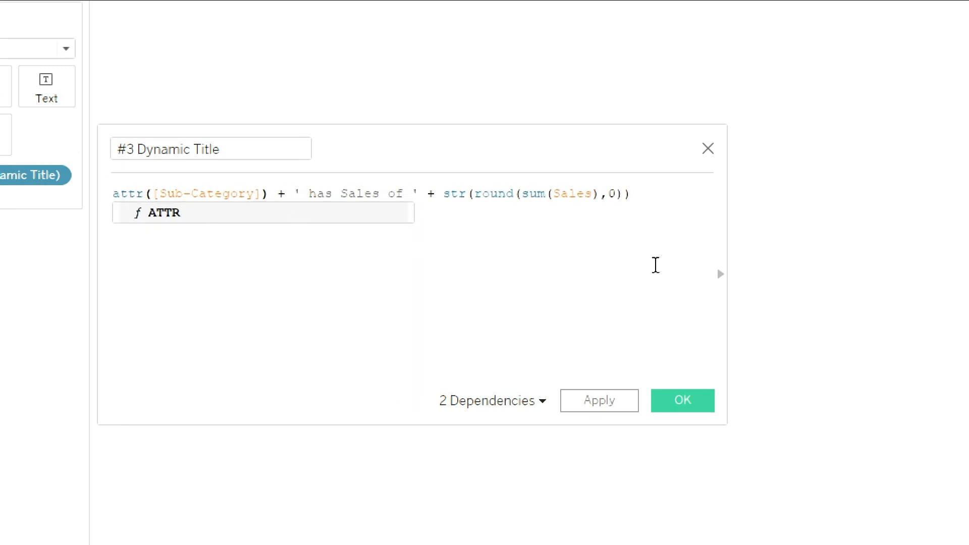
left_click(651, 265)
left_click(703, 407)
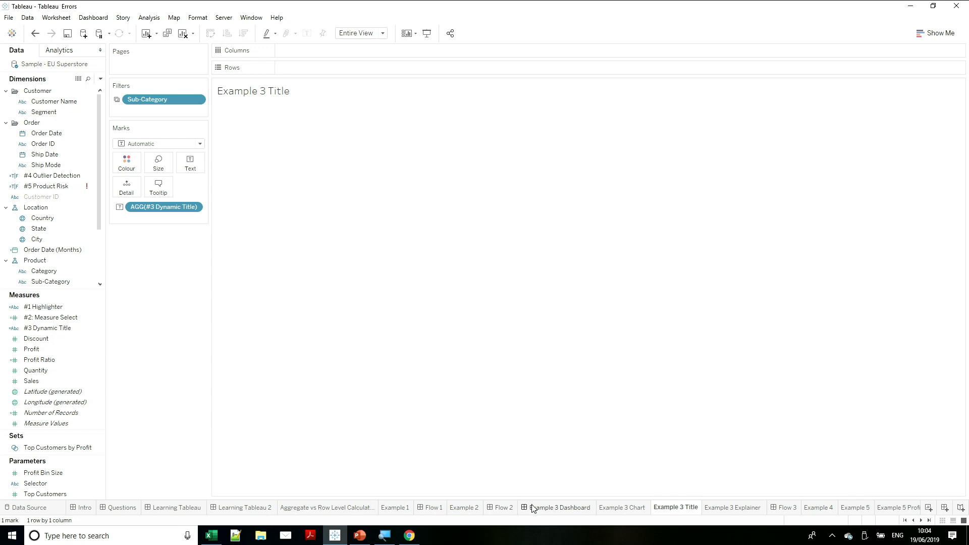
- On the Example 3 Dashboard, test the ATTR title by setting the Sub-Category filter to (All)
left_click(550, 508)
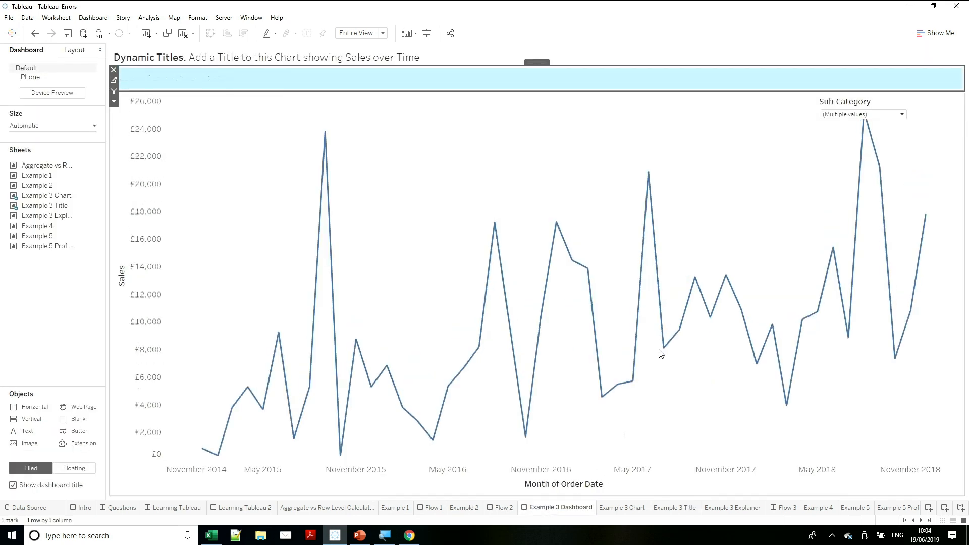
left_click(864, 114)
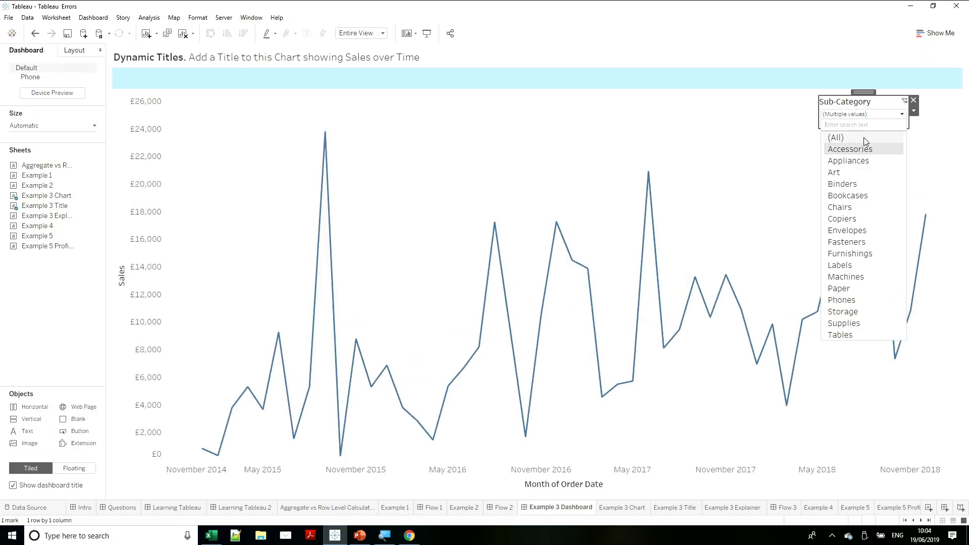
left_click(867, 137)
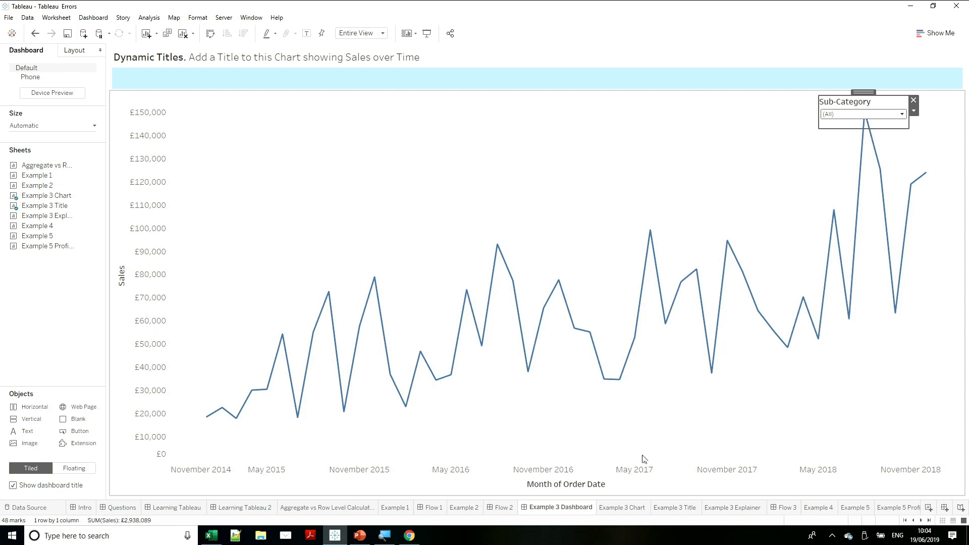
- Return to the Example 3 Title sheet and duplicate the #3 Dynamic Title calculation
left_click(674, 507)
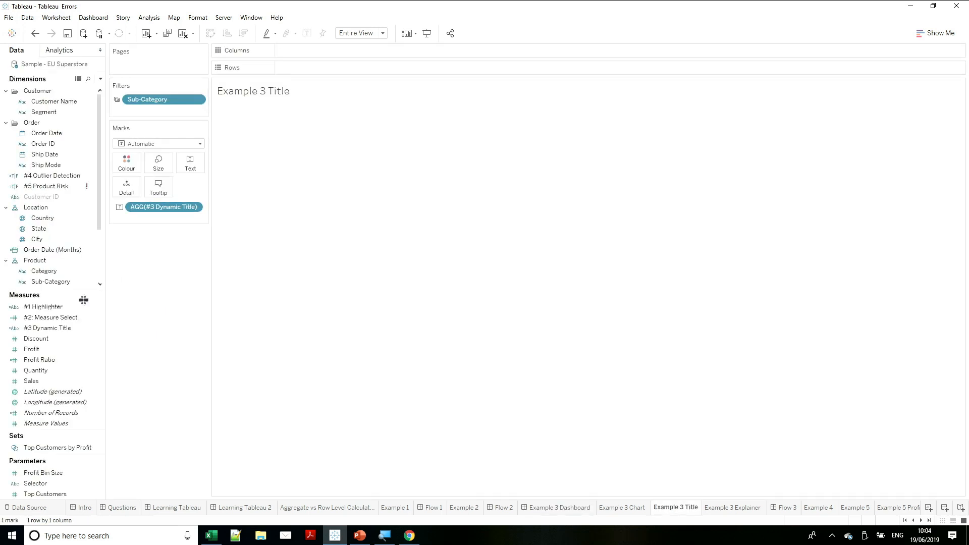
right_click(76, 328)
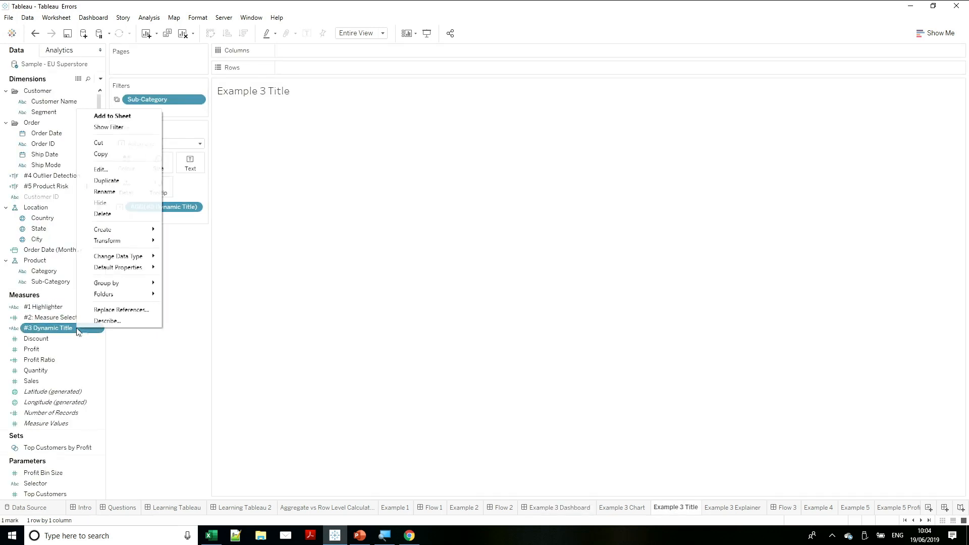
left_click(132, 180)
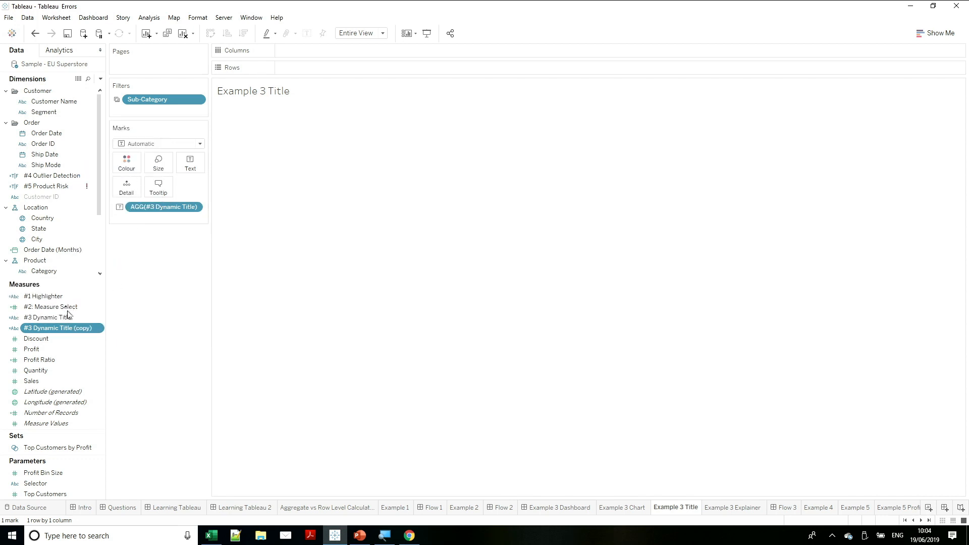
- Insert the line IF MIN([Sub-Category])<> MAX([Sub-Category]) THEN above the existing expression in the #3 Dynamic Title formula
right_click(75, 328)
left_click(134, 170)
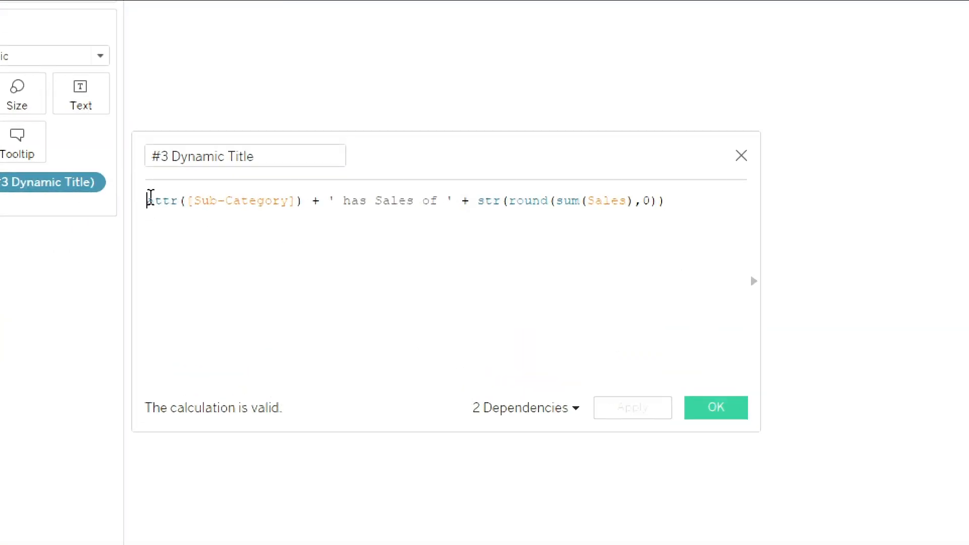
key("Return")
key("Up")
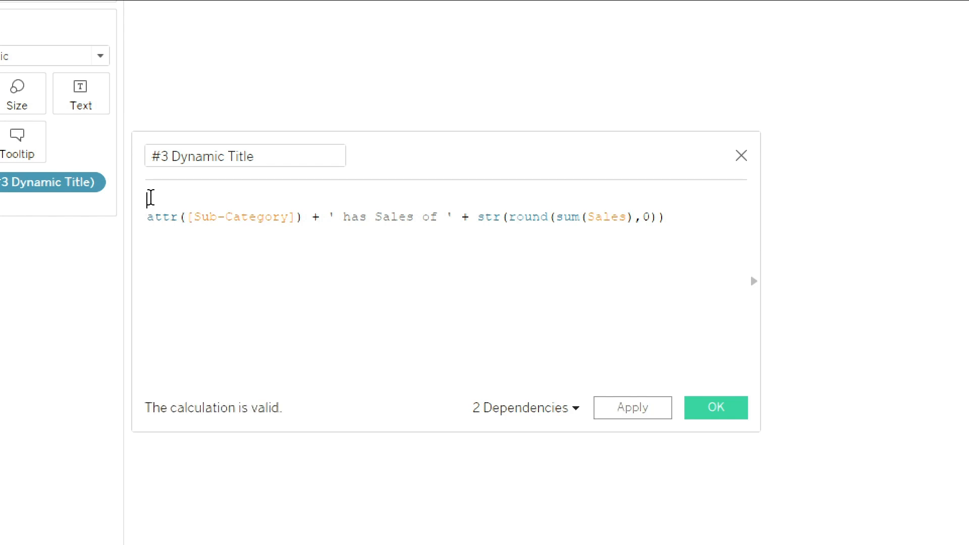
type("IF MIN(Su")
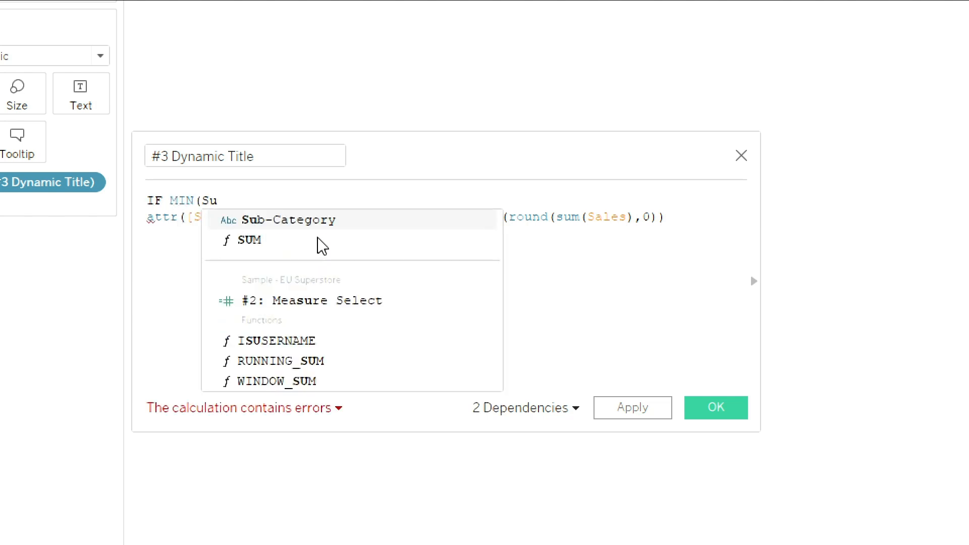
left_click(319, 220)
type(")<")
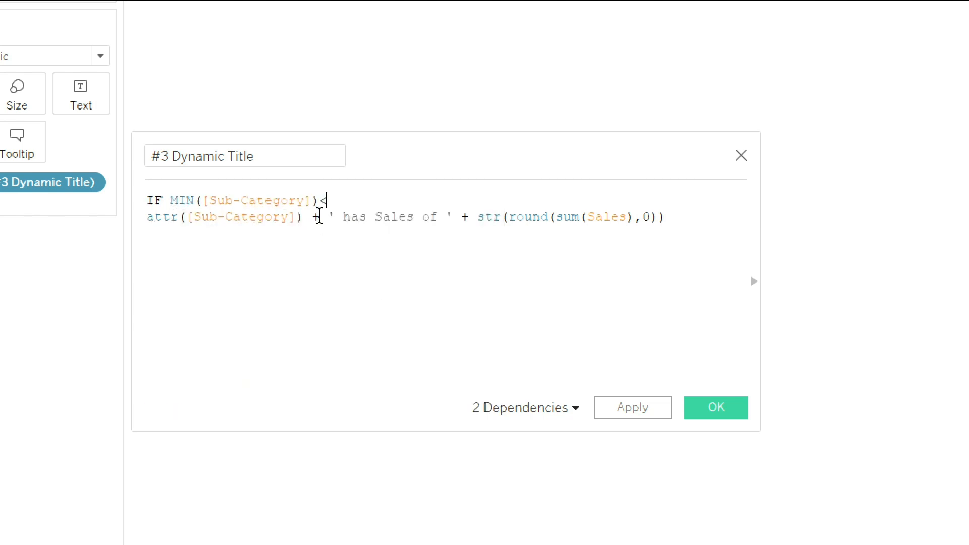
type("> MAX(Su")
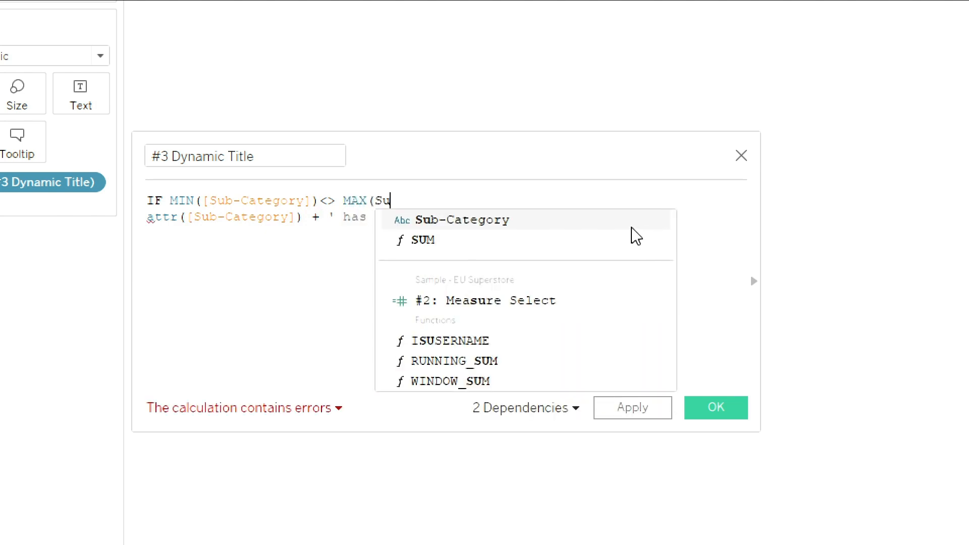
left_click(623, 226)
type(")")
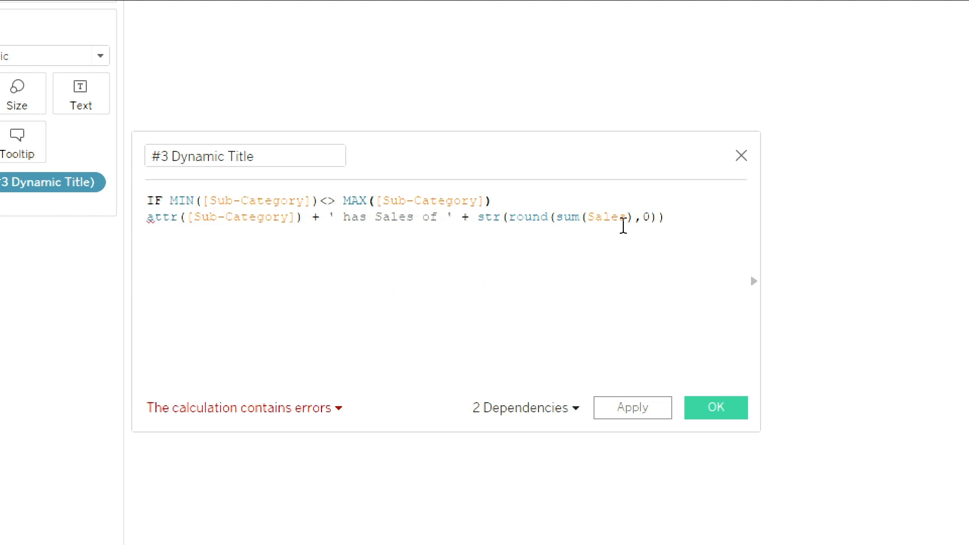
type(" THEN")
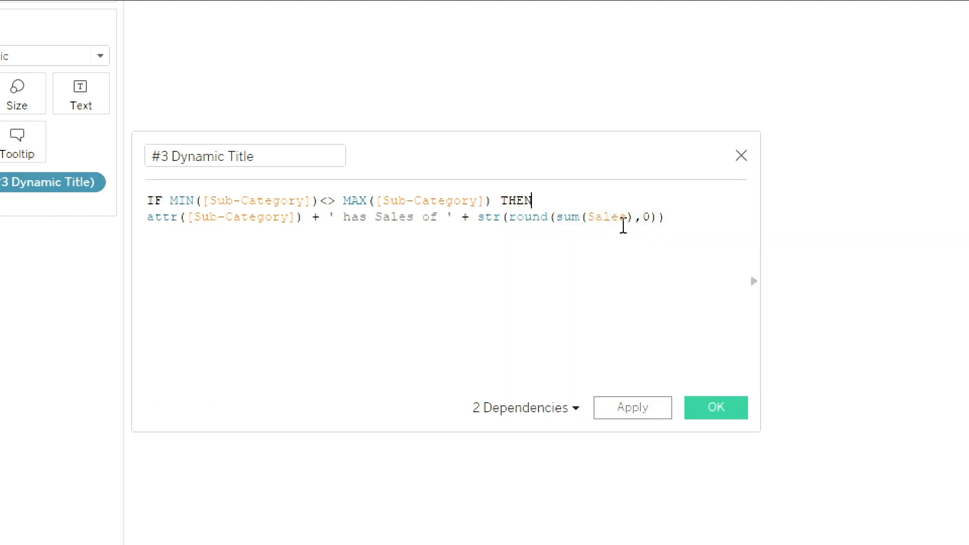
- Leave an empty THEN line, place the existing attr([Sub-Category]) title expression under ELSE, and close the statement with END
key("Return")
key("Return")
type("ELSE")
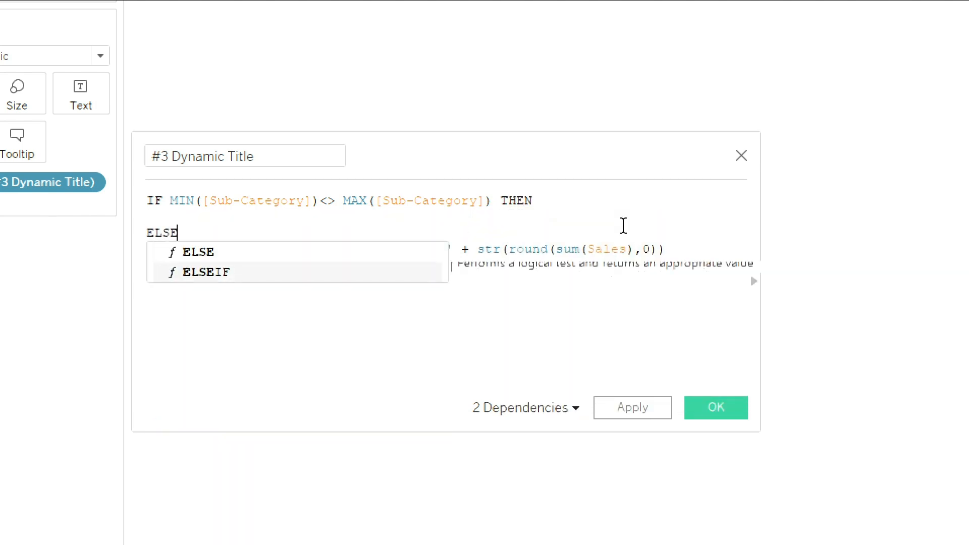
left_click(439, 331)
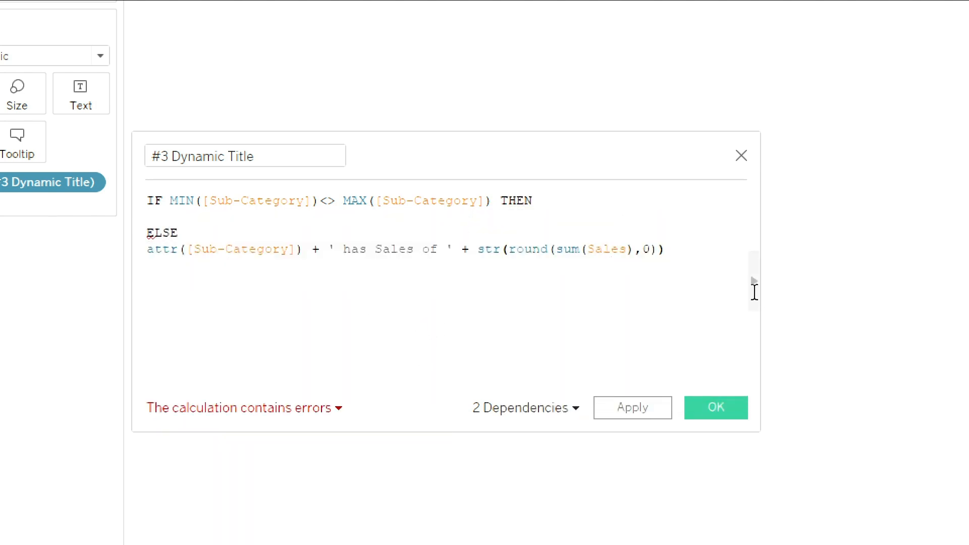
key("Return")
type("END")
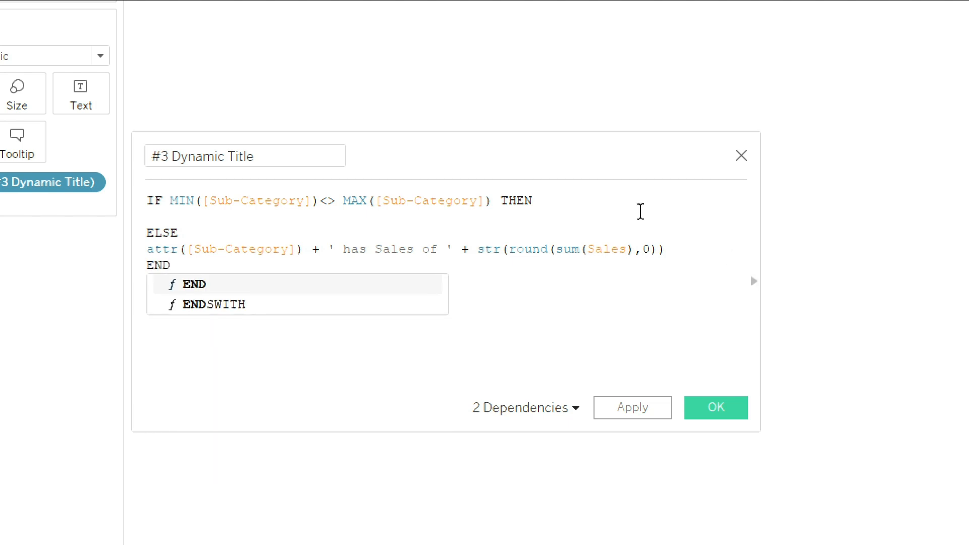
left_click(201, 249)
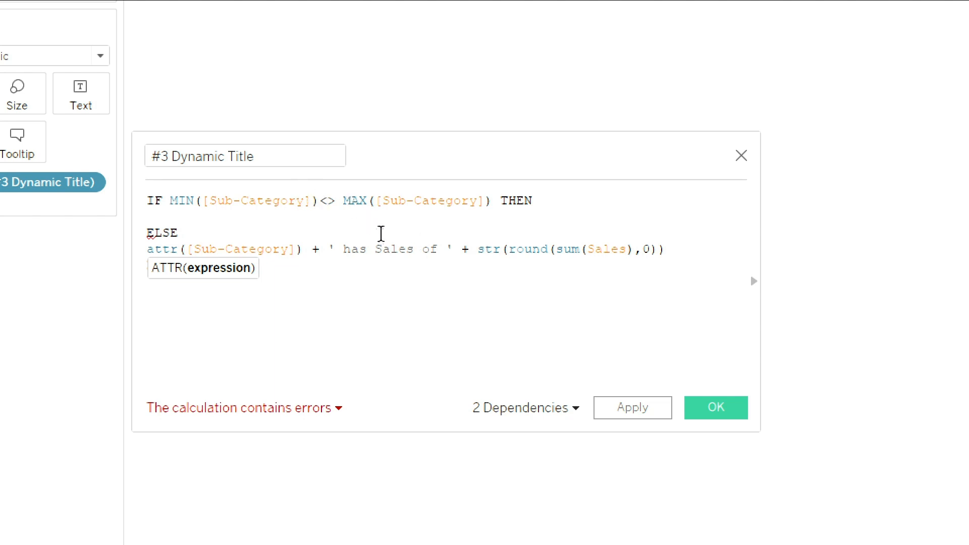
left_click(329, 250)
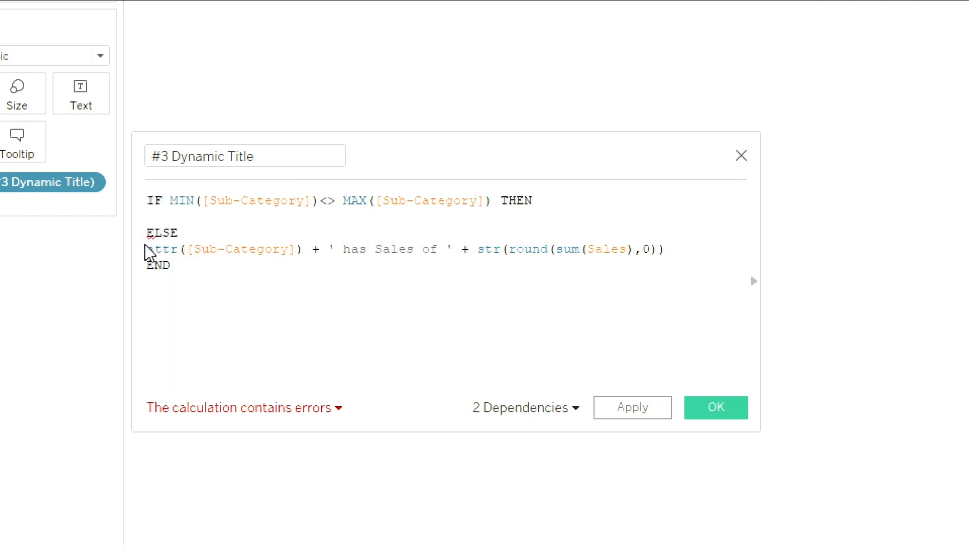
- Start the THEN result of the #3 Dynamic Title formula with the text 'The selected categories
double_click(168, 249)
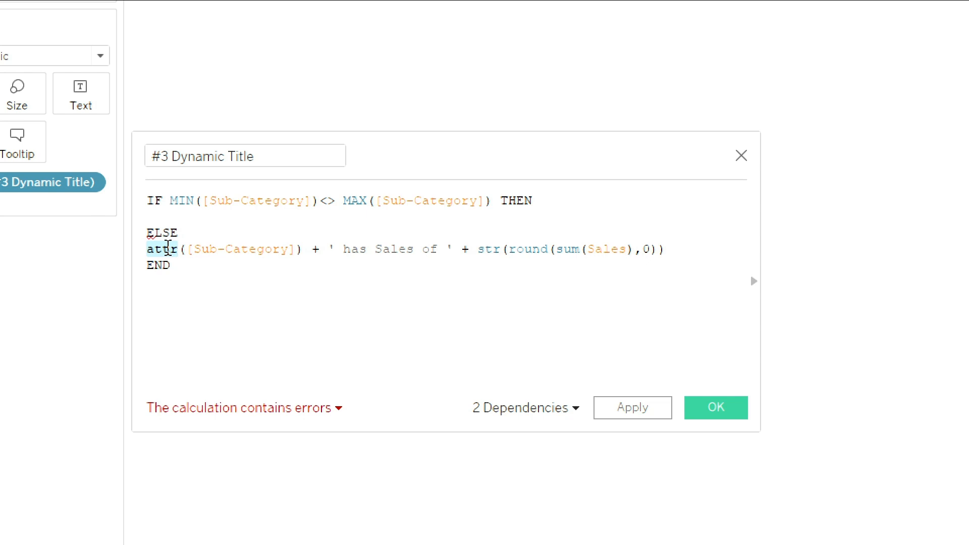
left_click(199, 217)
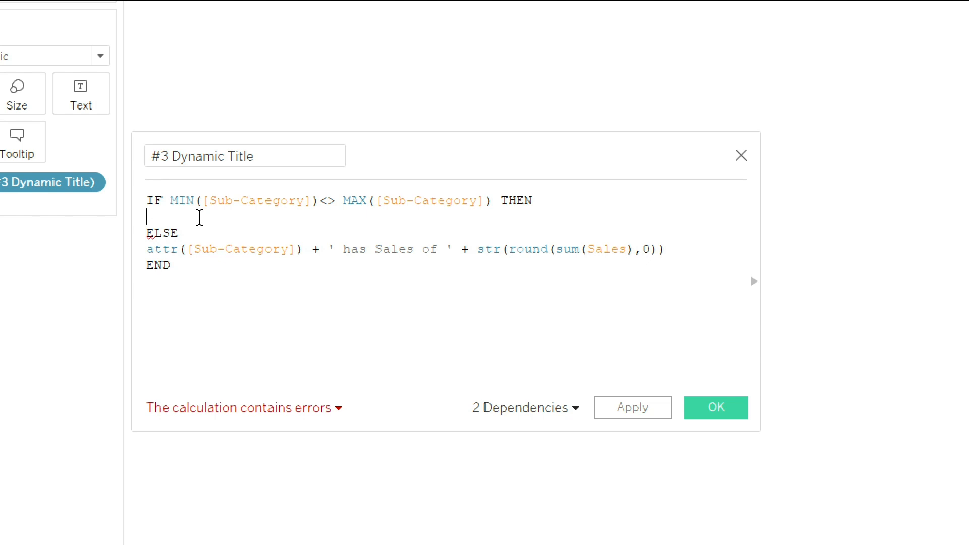
type("'The ")
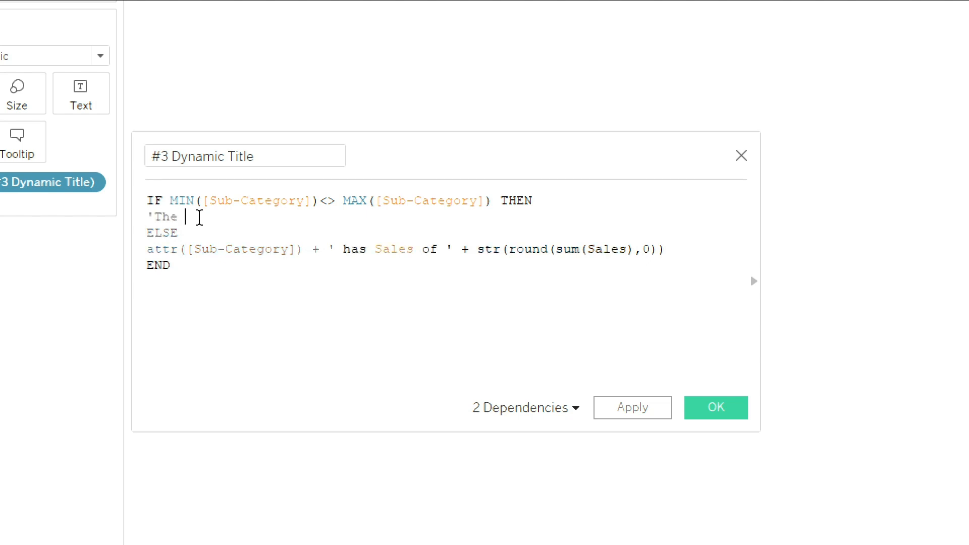
type("selected categories")
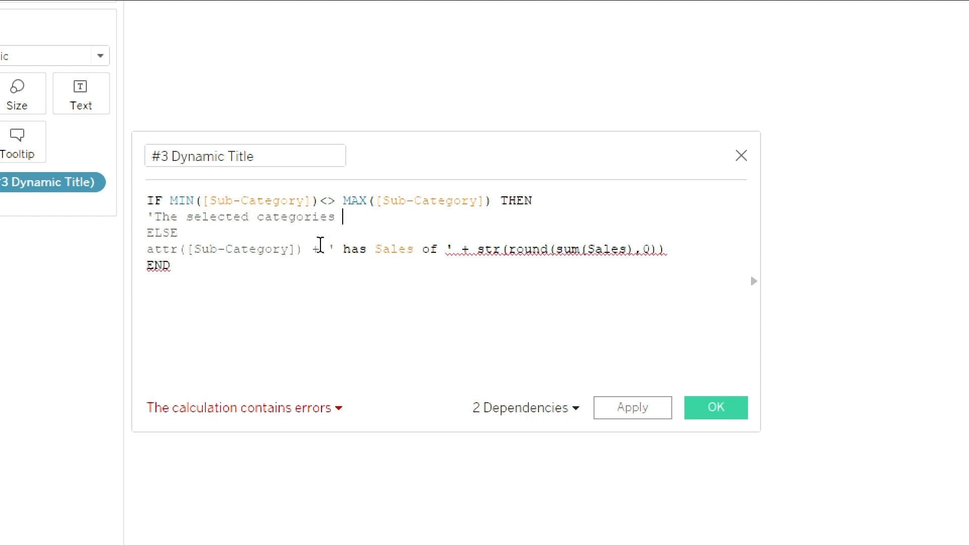
- Copy the ' has Sales of ' + str(round(sum(Sales),0)) part from the ELSE result into the THEN text, removing the extra END, plus sign and quote
left_click_drag(313, 248, 498, 260)
key("ctrl+c")
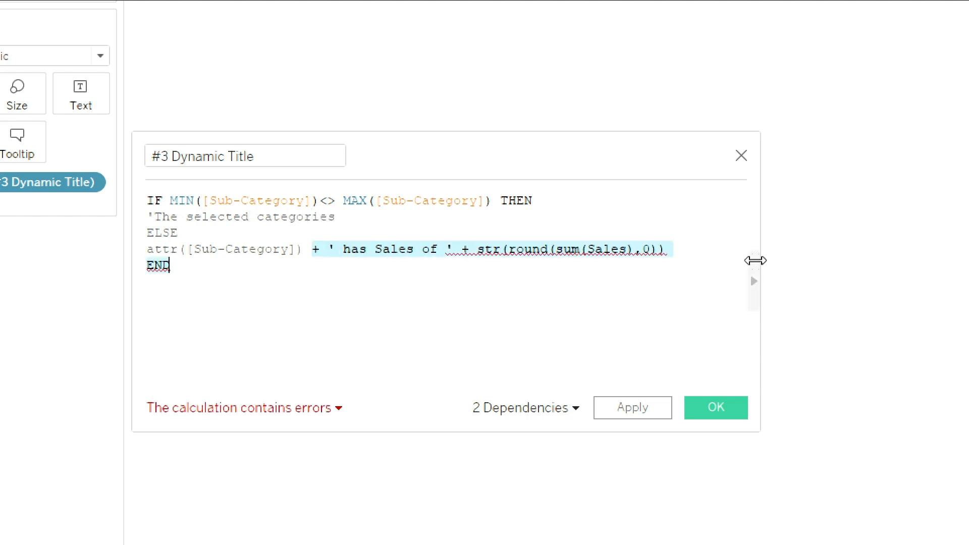
left_click(356, 214)
key("ctrl+v")
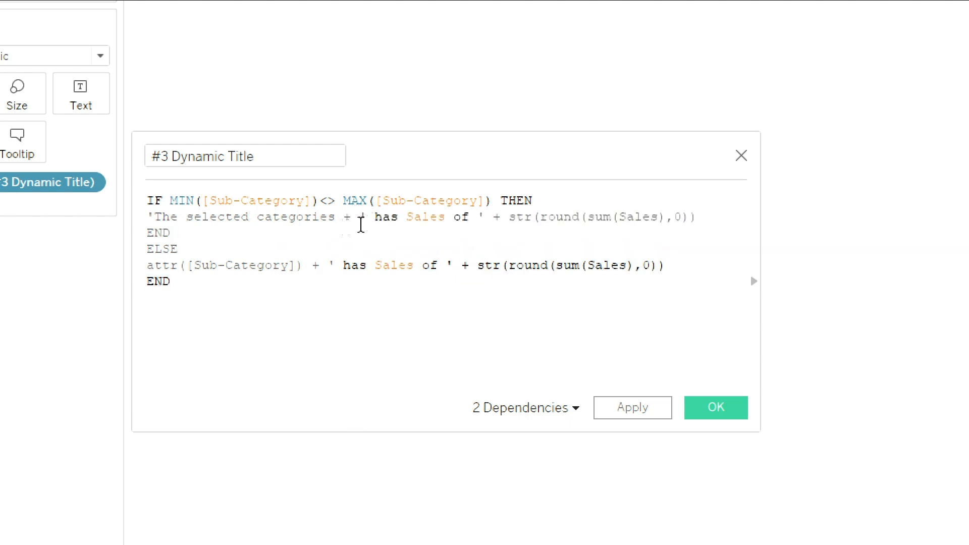
double_click(171, 232)
key("BackSpace")
left_click(366, 217)
key("BackSpace")
key("BackSpace")
key("BackSpace")
key("BackSpace")
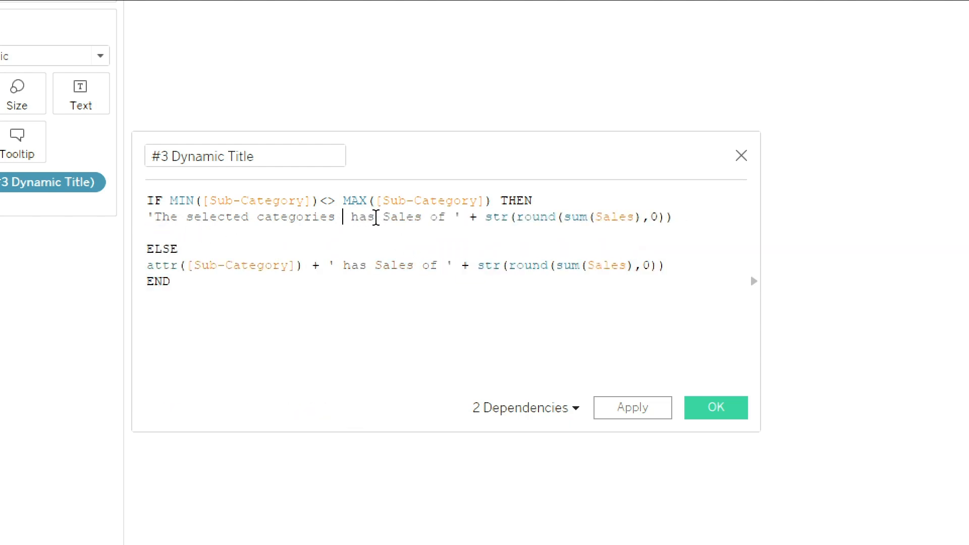
- Change "has" to "have" in the THEN text, remove the extra space before it, and save the calculation
left_click(362, 217)
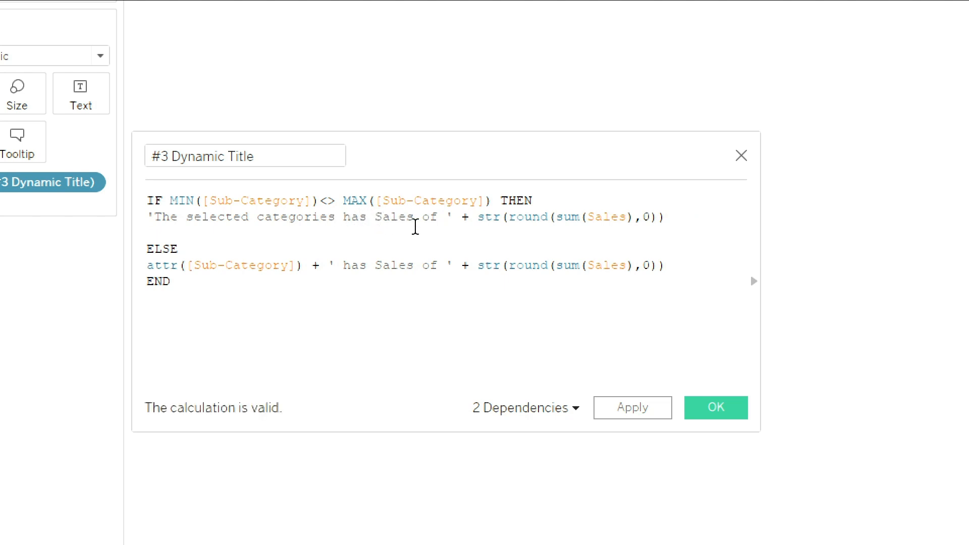
key("Delete")
type("ve")
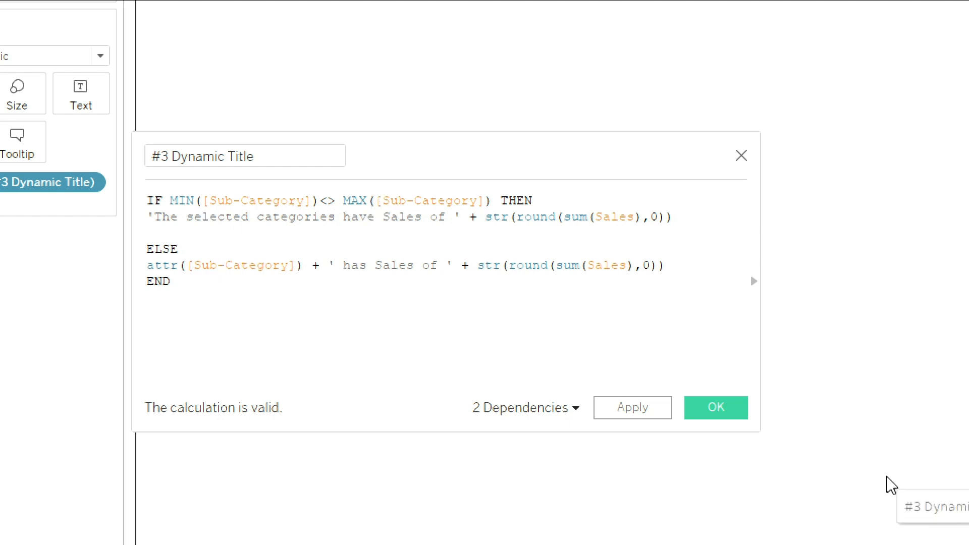
left_click(716, 408)
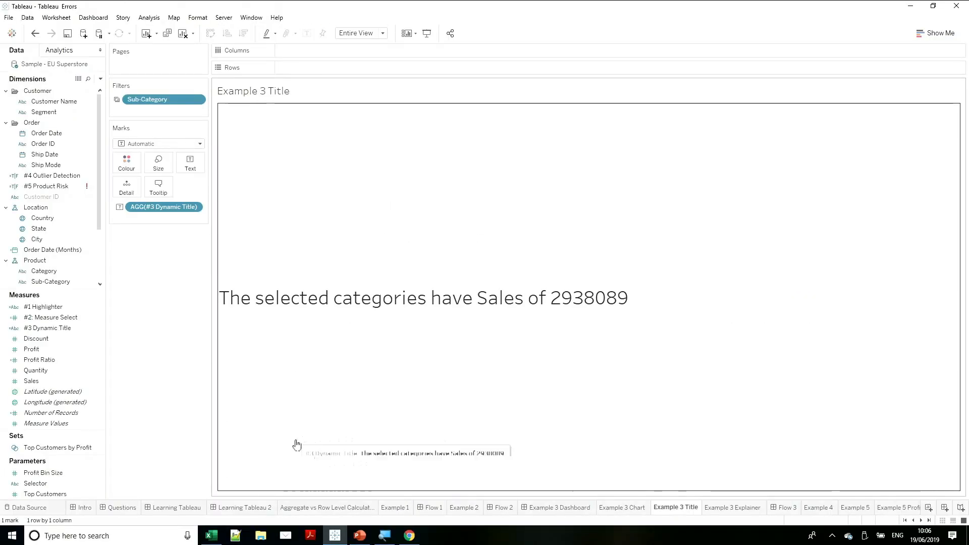
- Test the title on the Example 3 Dashboard with the Sub-Category filter set to Accessories, and review the Flow 3 flowchart
left_click(563, 509)
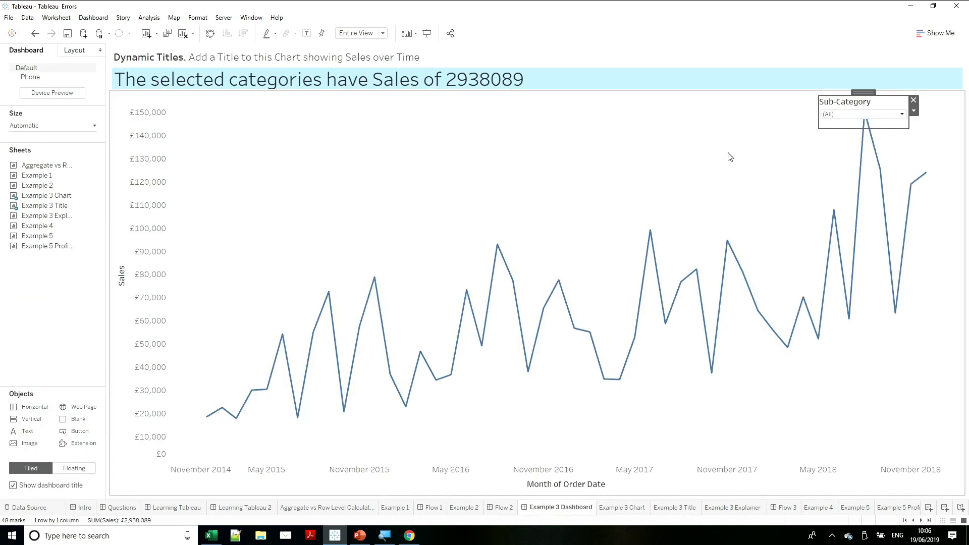
left_click(873, 115)
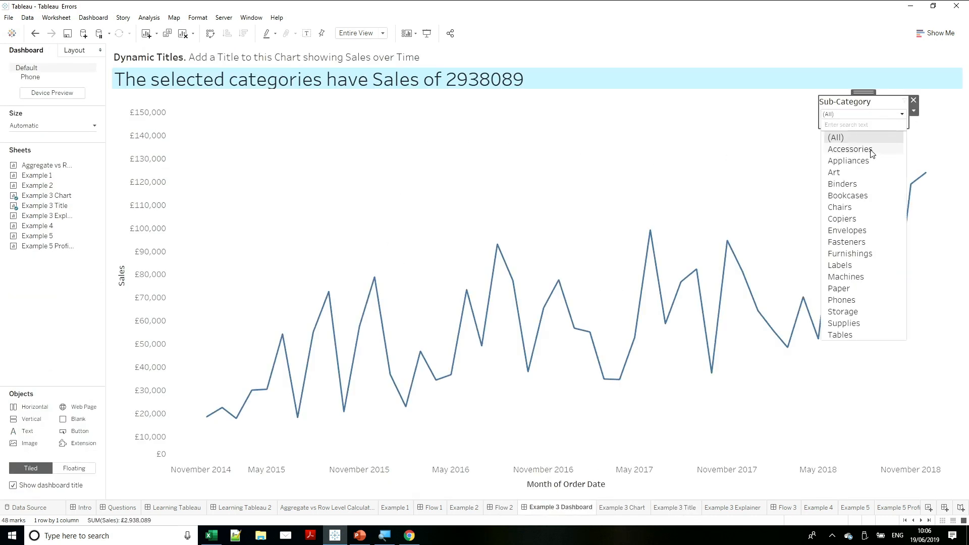
left_click(858, 149)
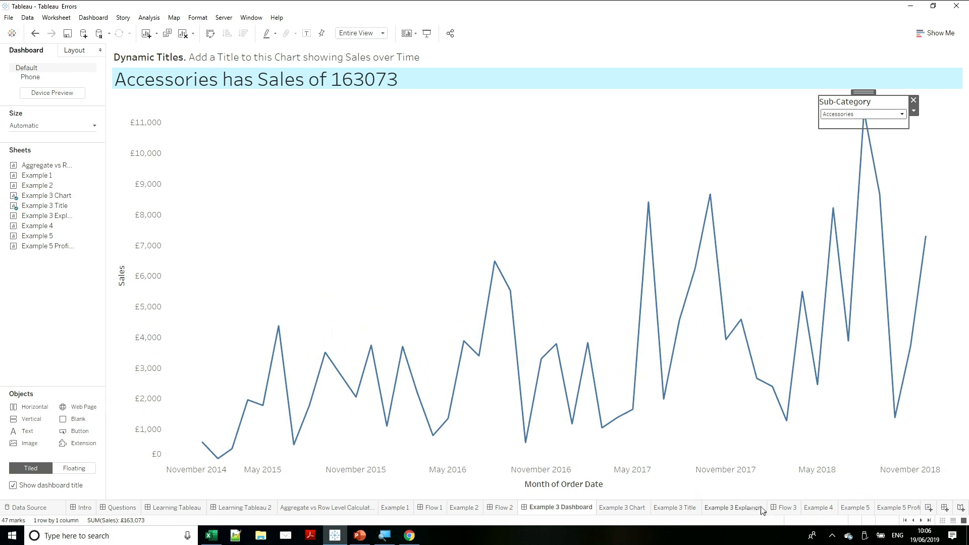
left_click(786, 508)
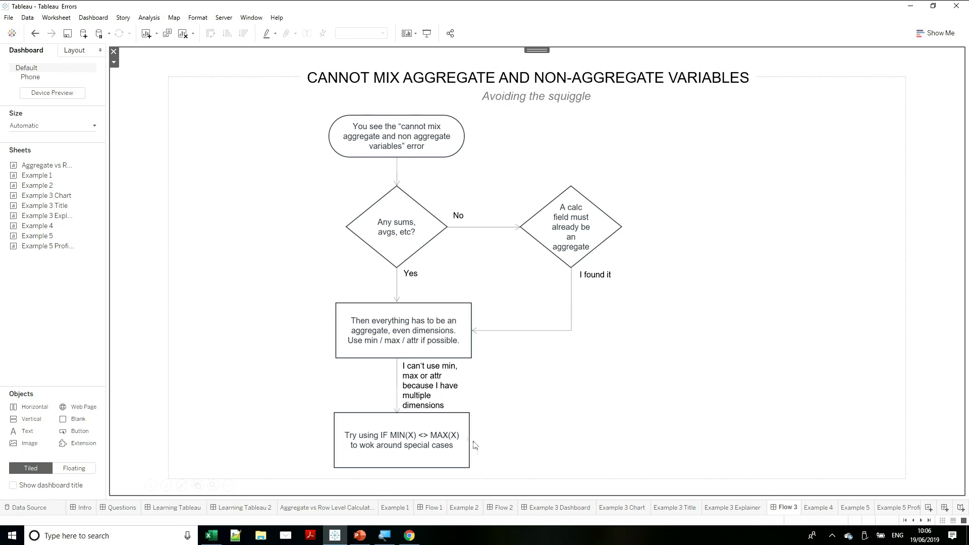
- On the Example 4 sheet, place the Sales field on Rows without any aggregation
left_click(817, 508)
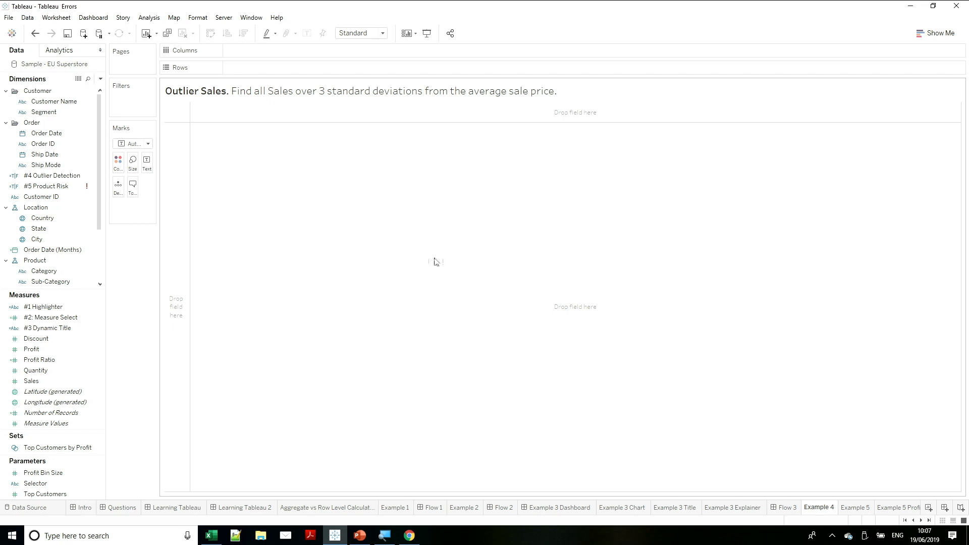
left_click(49, 382)
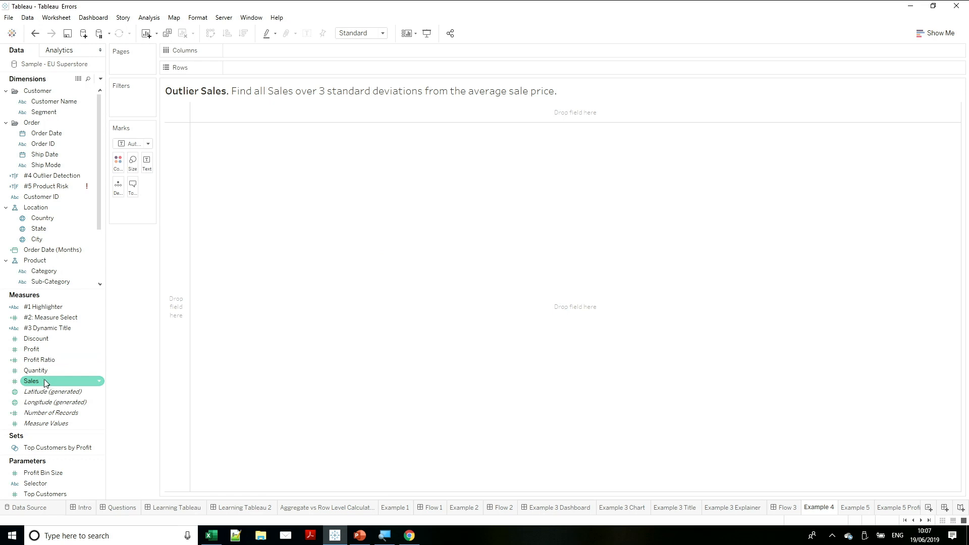
mouse_move(43, 383)
left_mouse_down()
mouse_move(75, 374)
mouse_move(253, 67)
left_mouse_up()
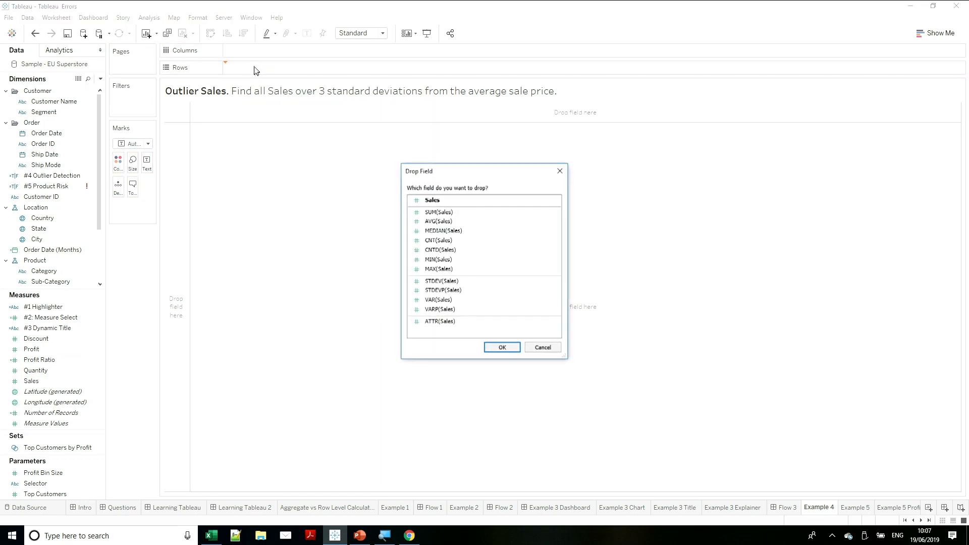
double_click(465, 202)
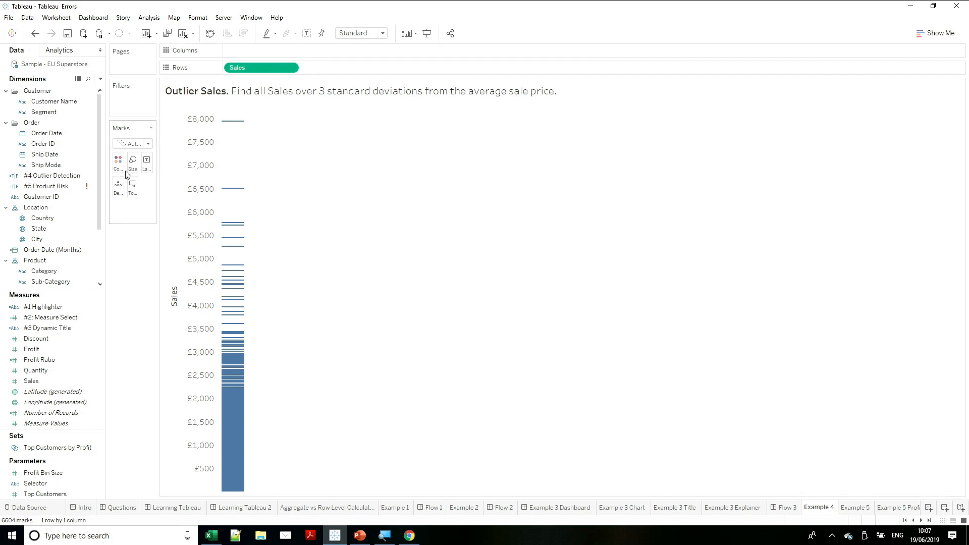
- Widen the Marks card and set the mark type to Circle
left_click_drag(157, 154, 192, 155)
left_click(183, 144)
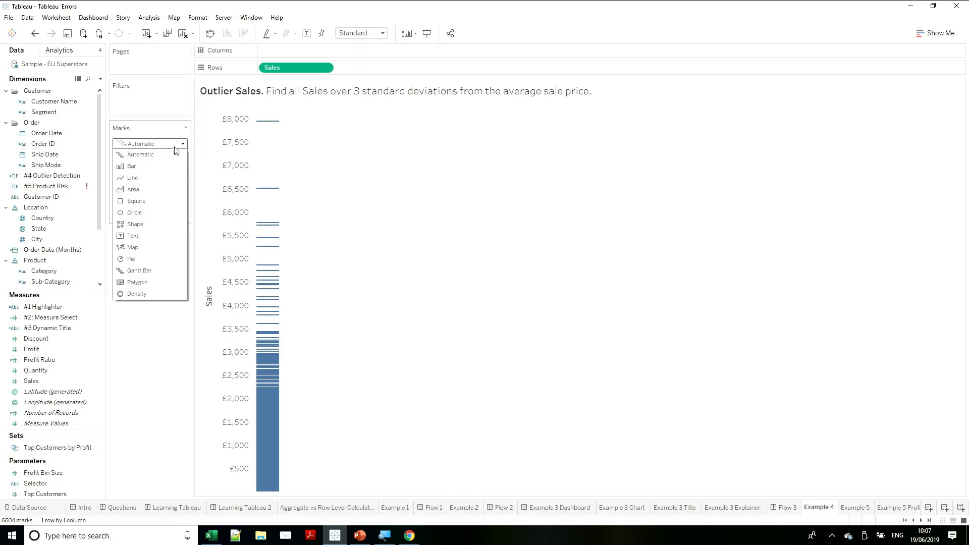
left_click(161, 213)
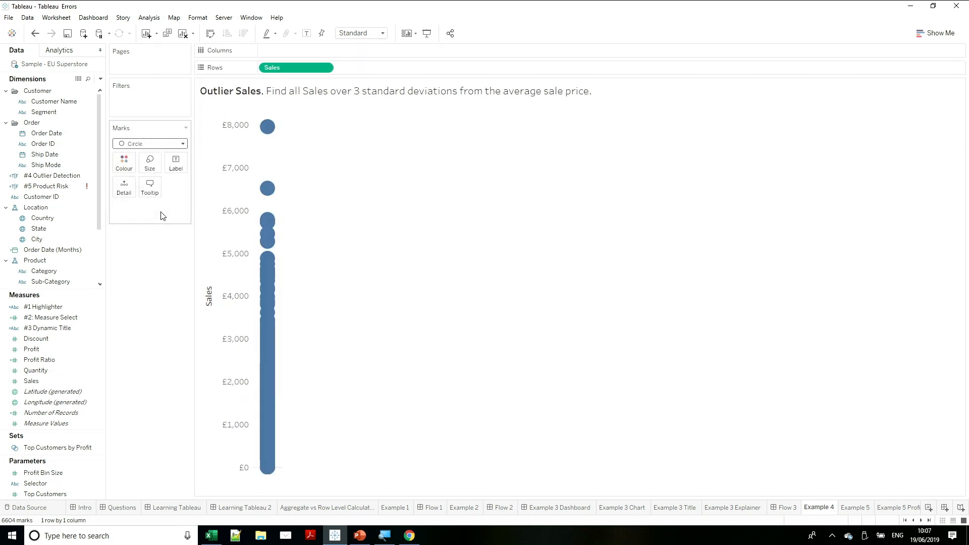
- Add the ad-hoc calculation random() to Columns and convert it from a sum to a dimension
double_click(281, 51)
type("r")
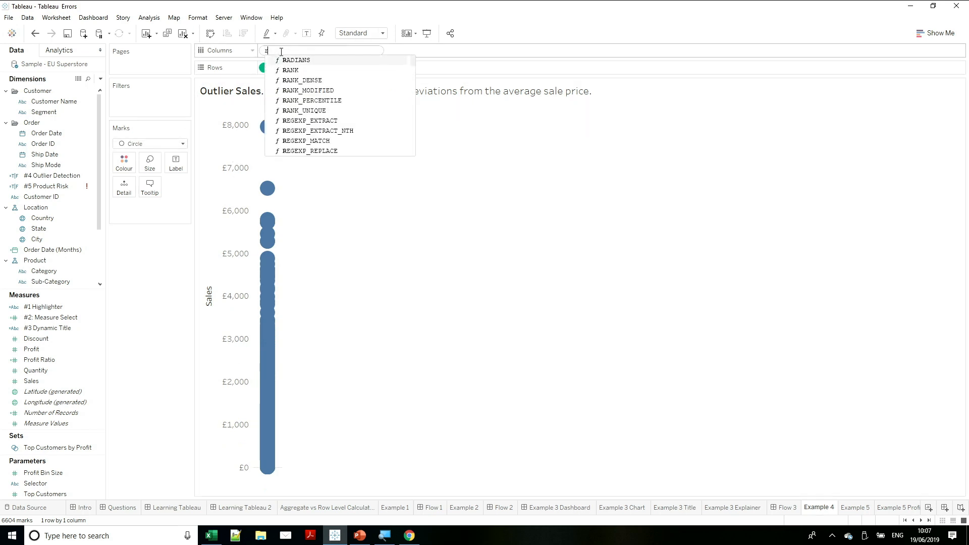
type("andom()")
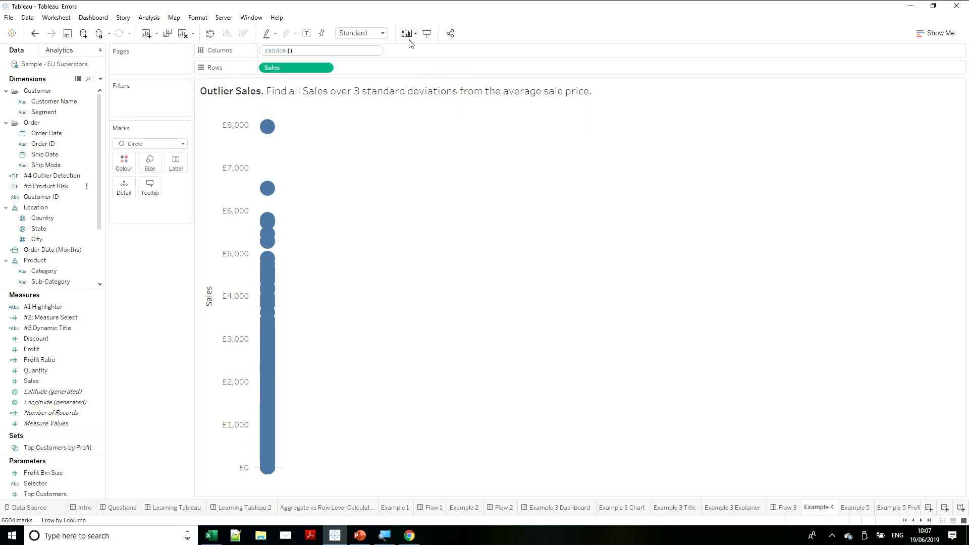
key("Return")
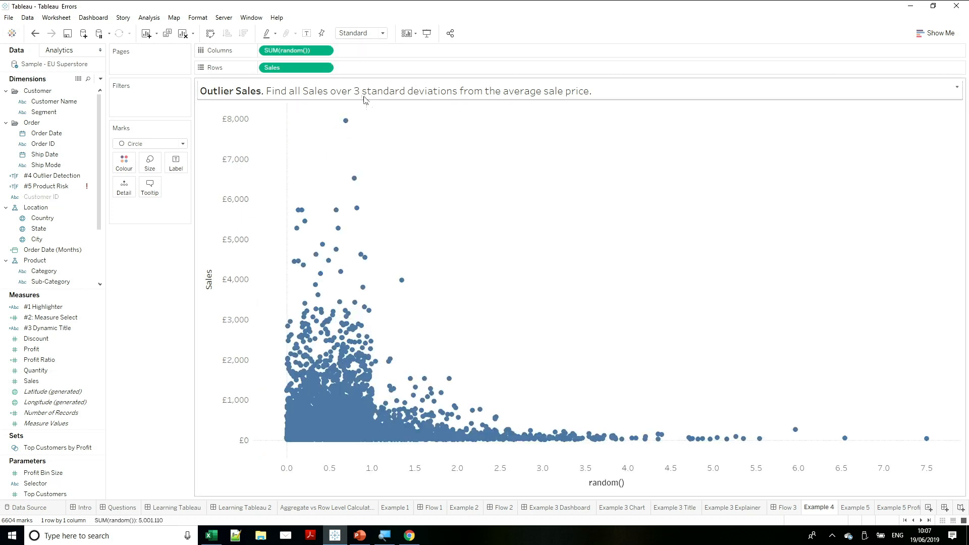
left_click(325, 51)
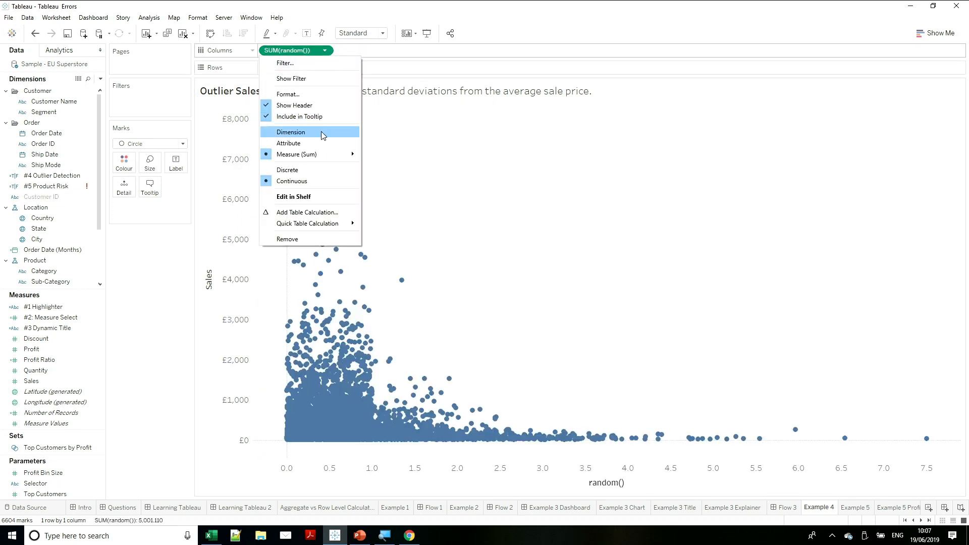
left_click(326, 132)
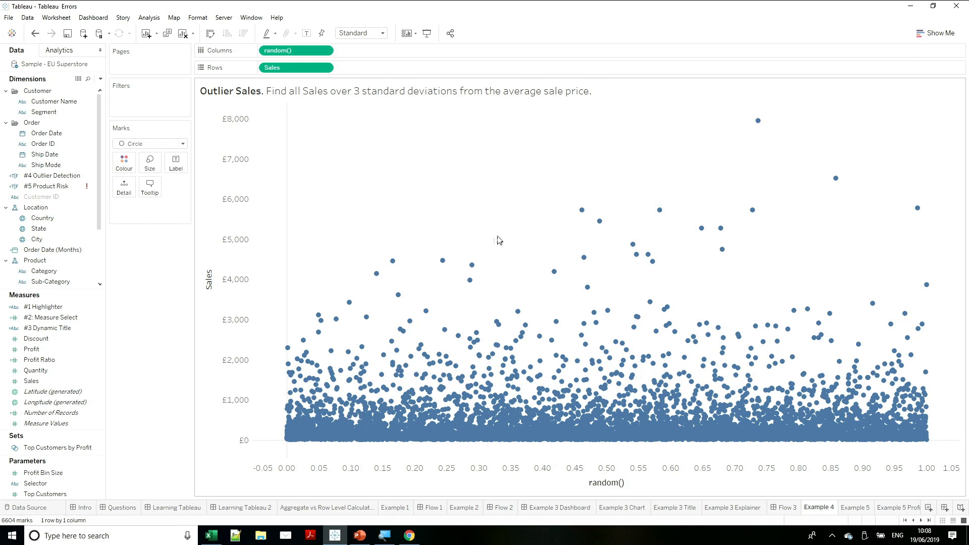
- Add a per-pane reference line to the Sales axis showing the average of Sales
right_click(234, 238)
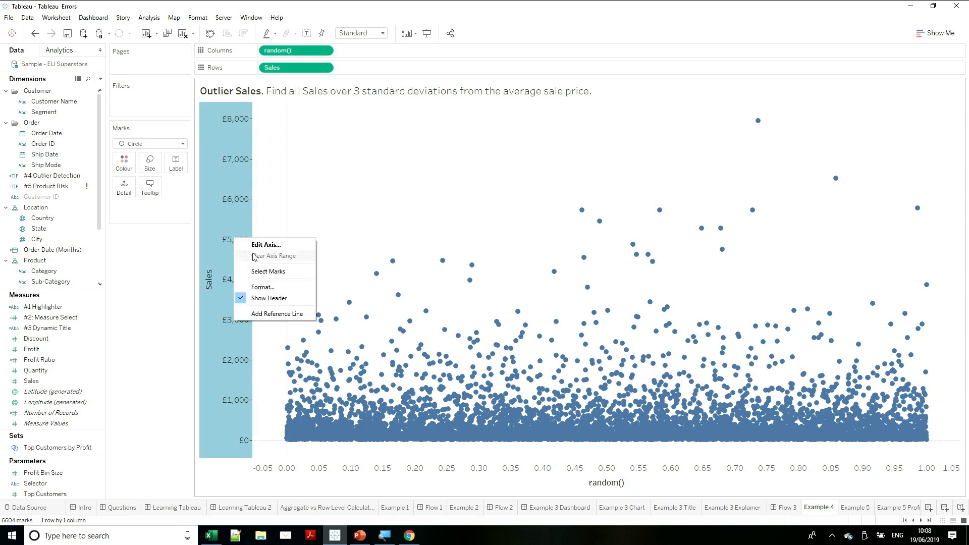
left_click(277, 314)
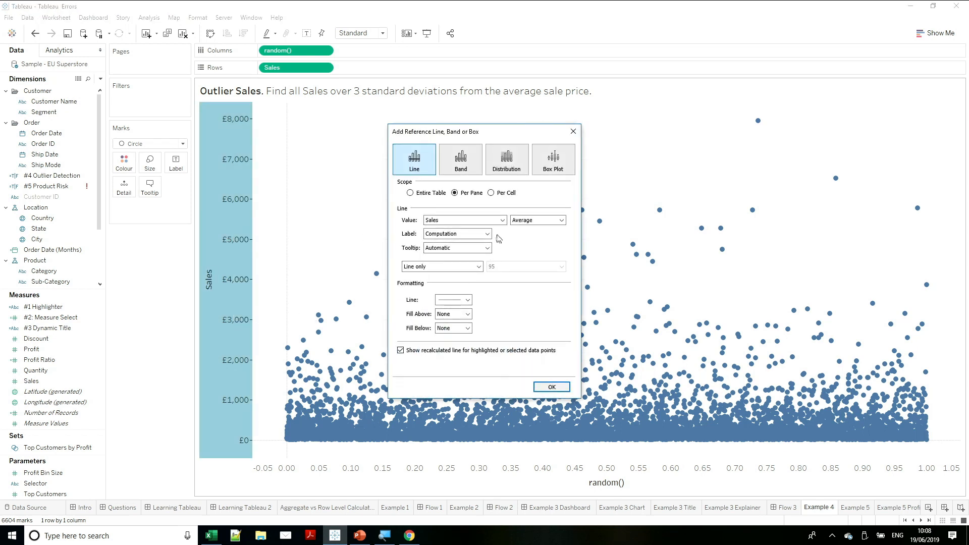
left_click(551, 387)
- Add a per-pane distribution band to the Sales axis covering -1,1 standard deviations, and check the average line
right_click(226, 343)
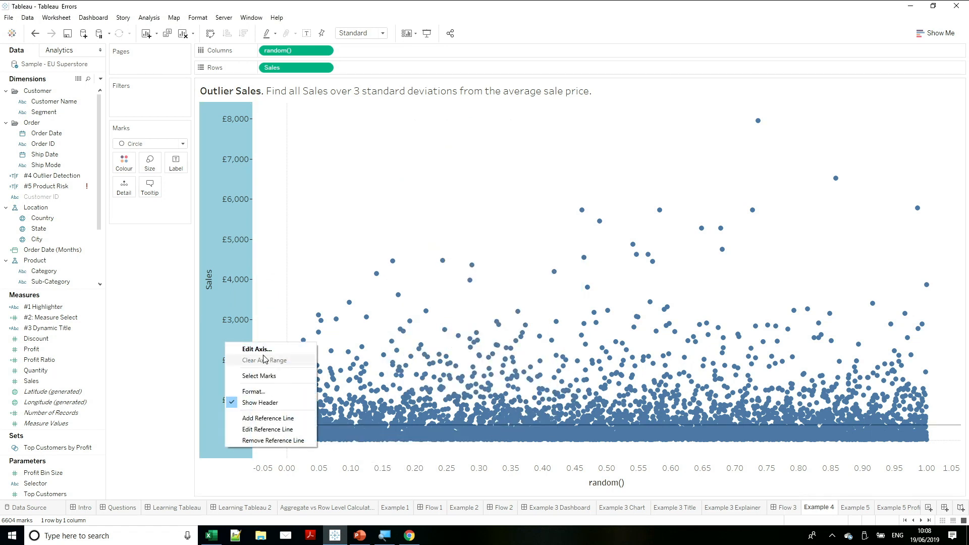
left_click(300, 422)
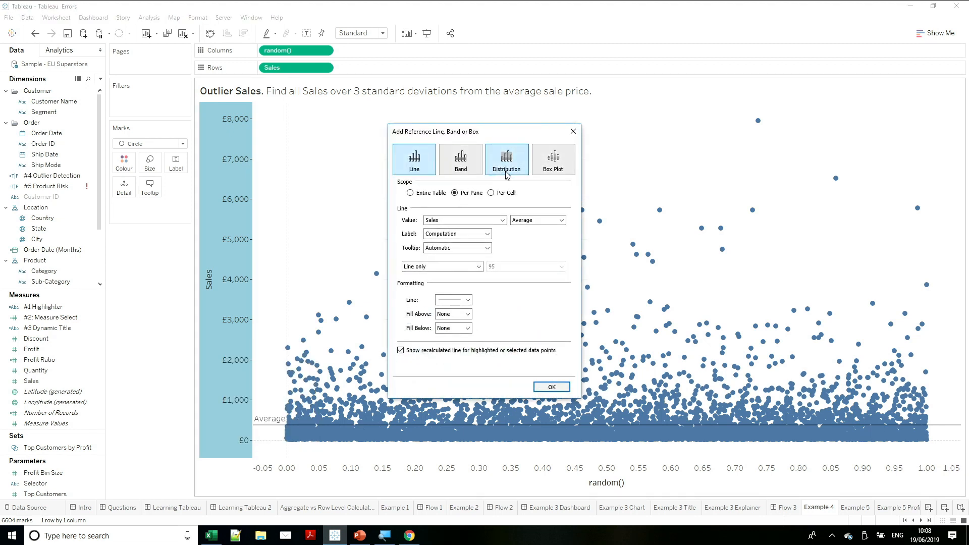
left_click(507, 172)
left_click(558, 220)
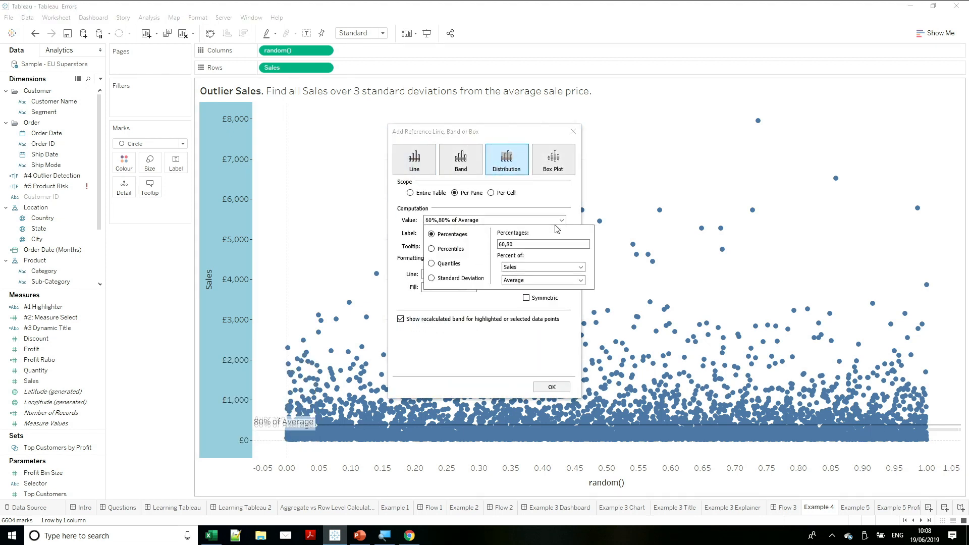
left_click(464, 278)
left_click_drag(507, 244, 484, 244)
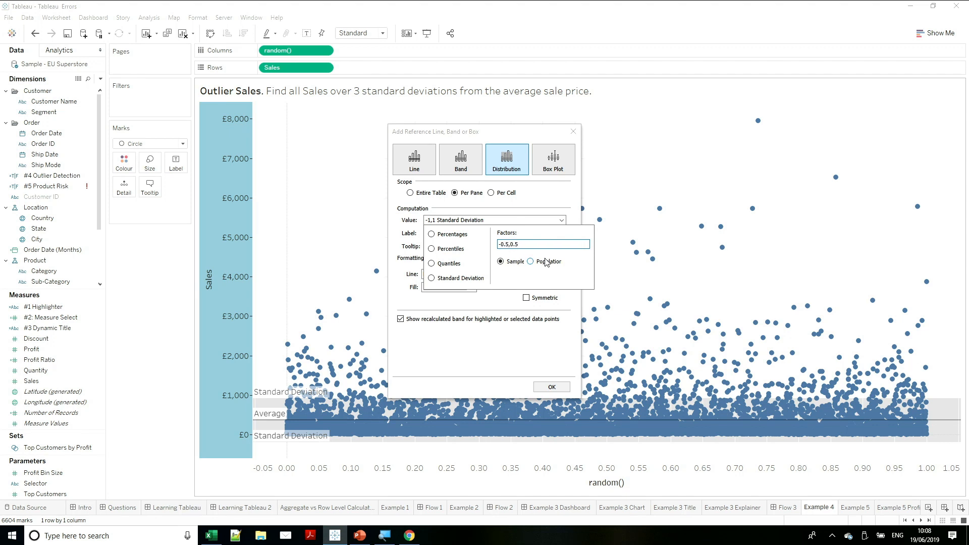
left_click(487, 343)
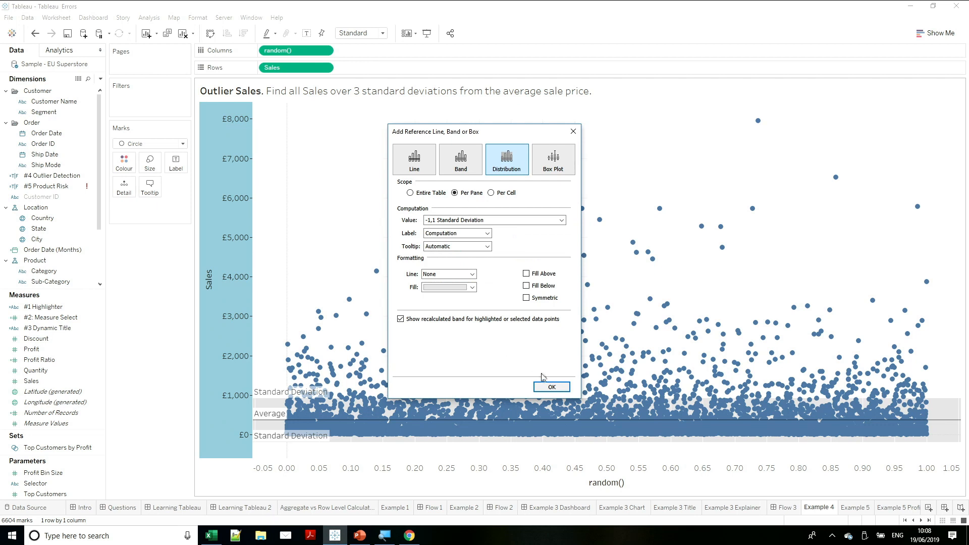
left_click(550, 387)
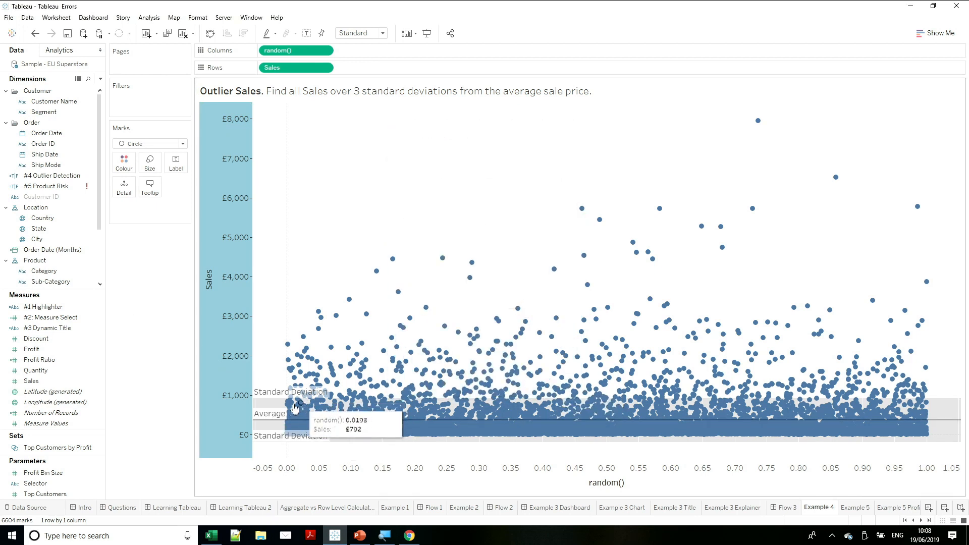
mouse_move(285, 415)
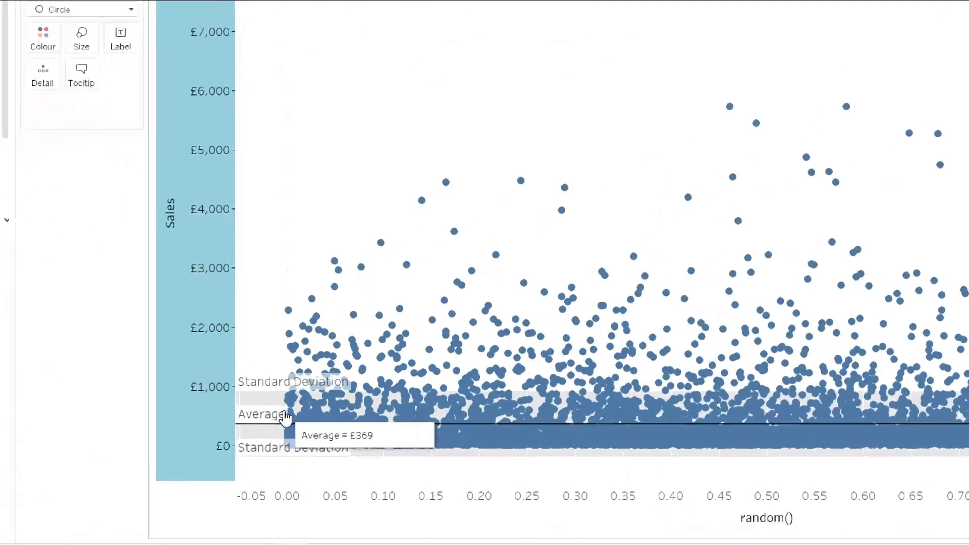
mouse_move(243, 385)
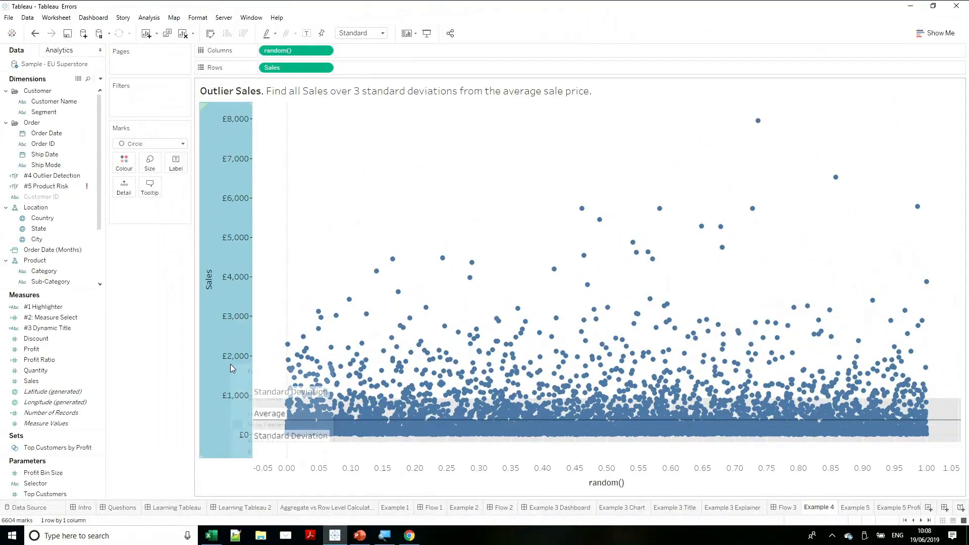
- Change the Sales axis distribution band to a factor of 3 standard deviations, and check the resulting line on the chart
right_click(232, 369)
mouse_move(318, 451)
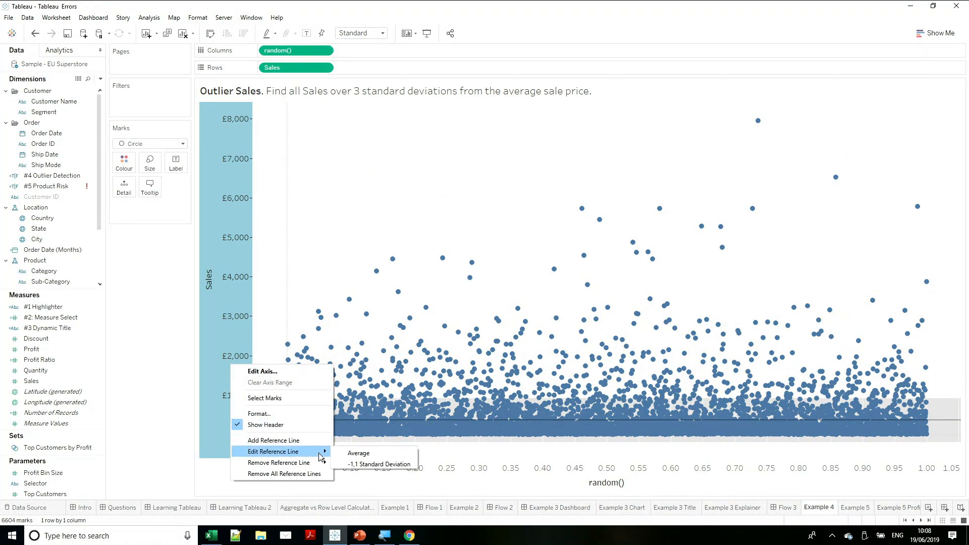
left_click(362, 463)
left_click(486, 222)
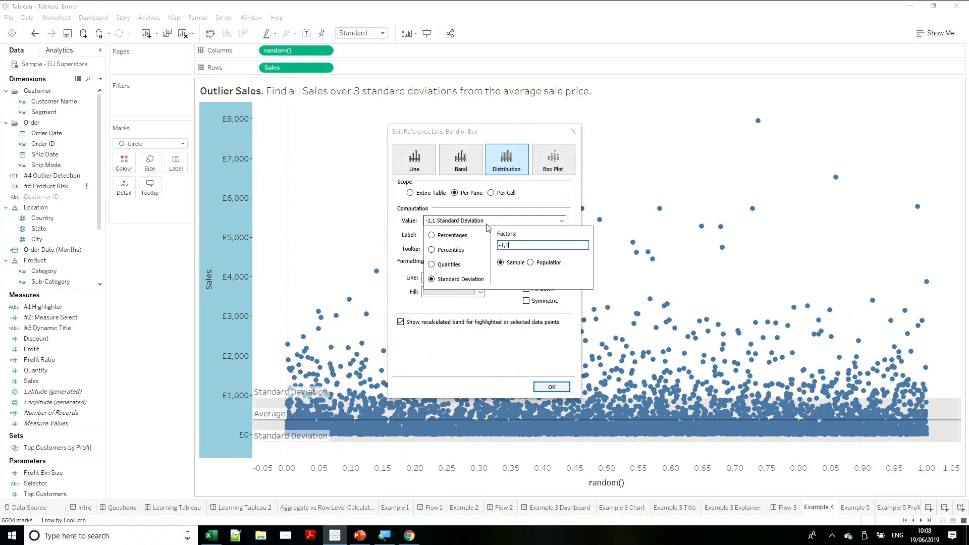
key("ctrl+a")
type("3")
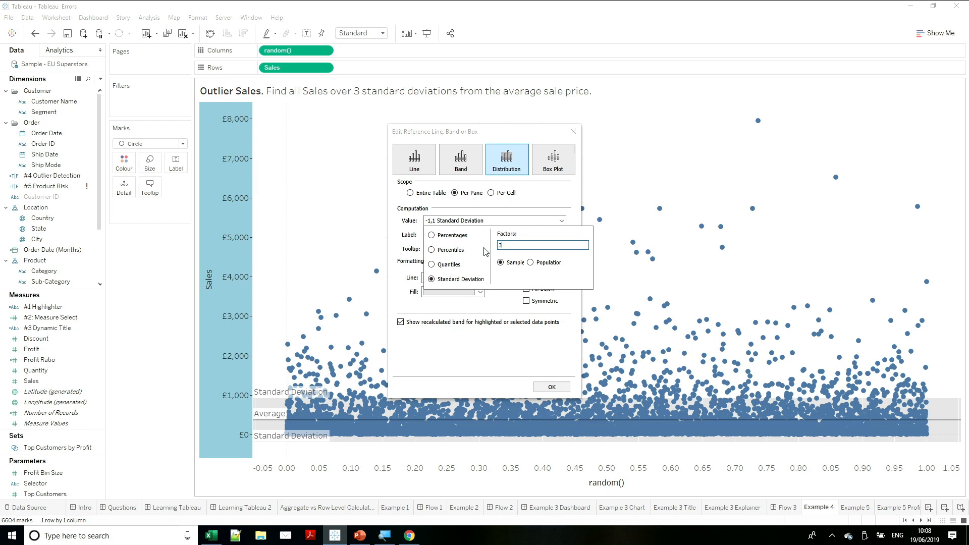
left_click(557, 387)
mouse_move(284, 352)
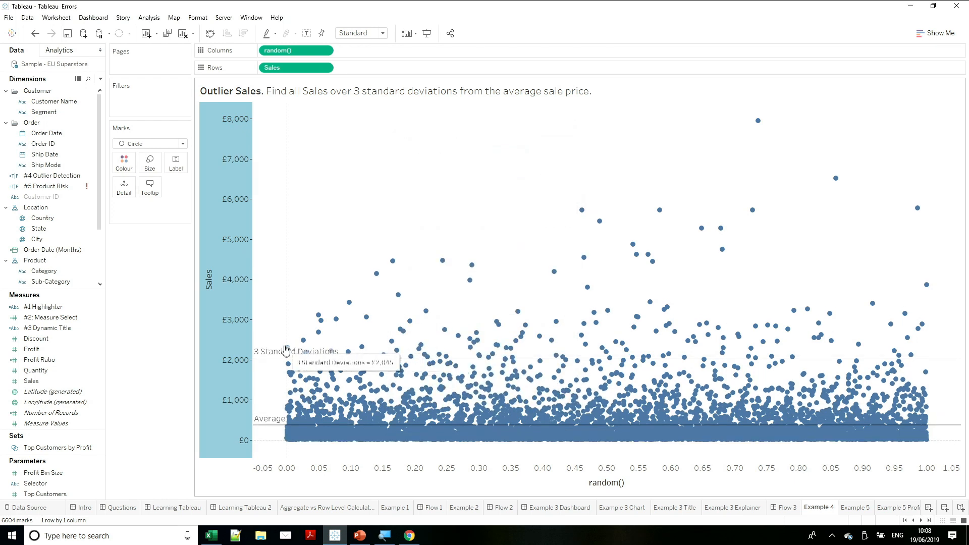
left_click(274, 359)
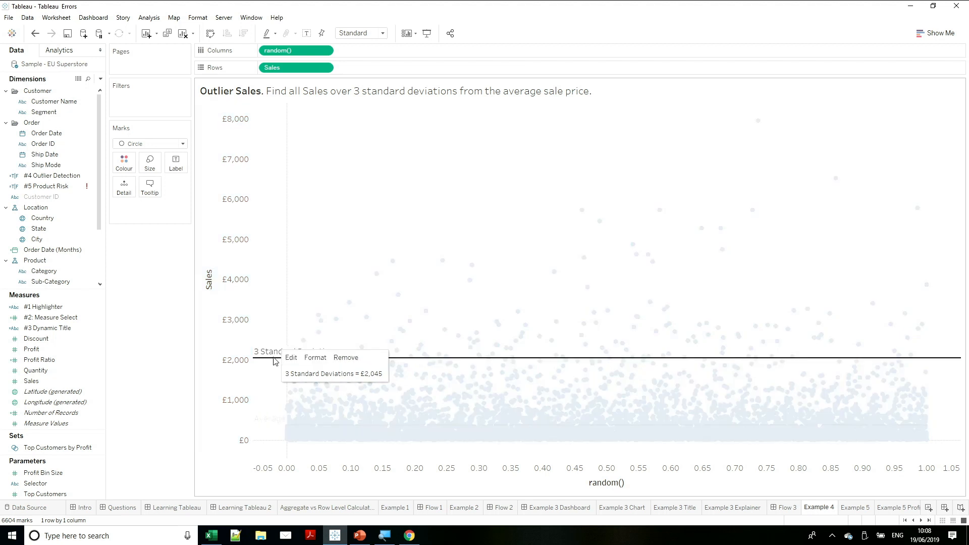
left_click(263, 304)
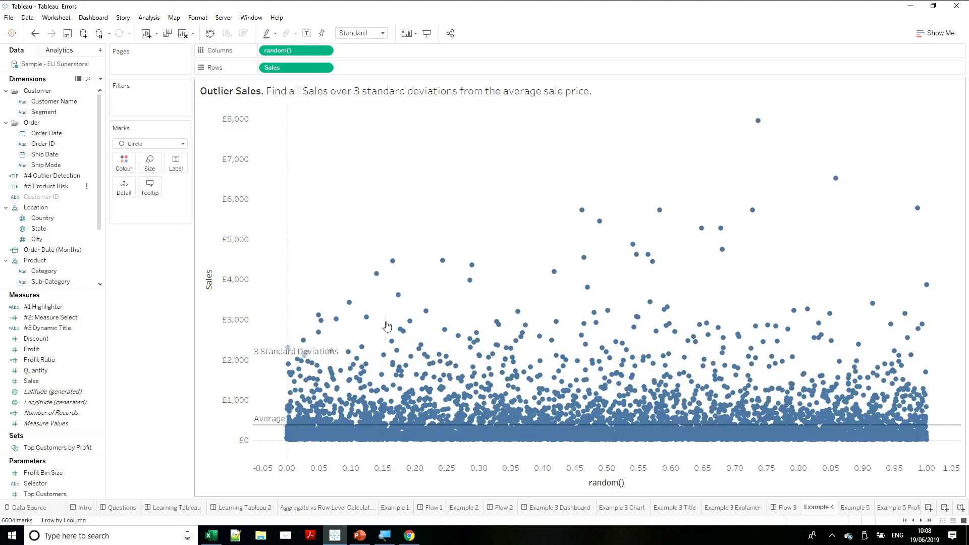
- Format the 3 Standard Deviation reference on the Sales axis with a red line
right_click(228, 328)
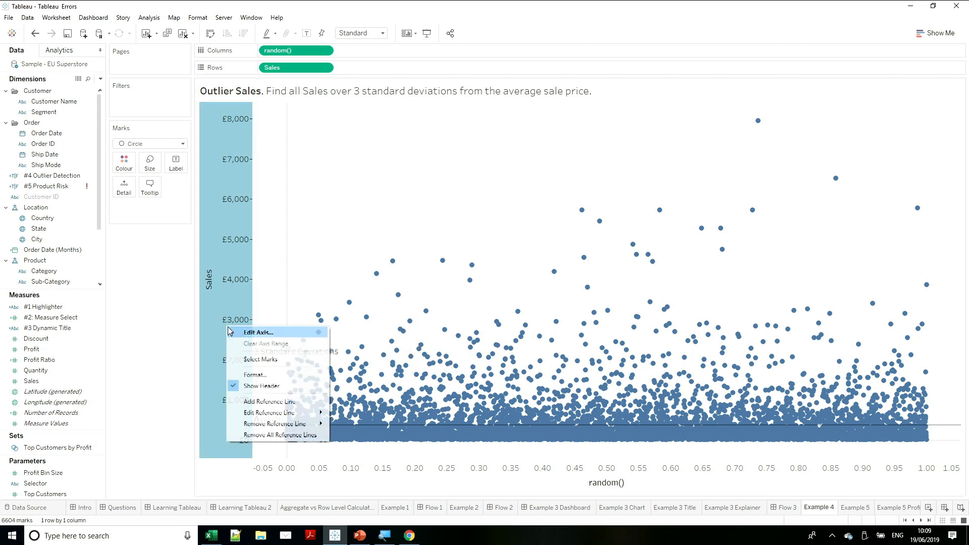
mouse_move(307, 416)
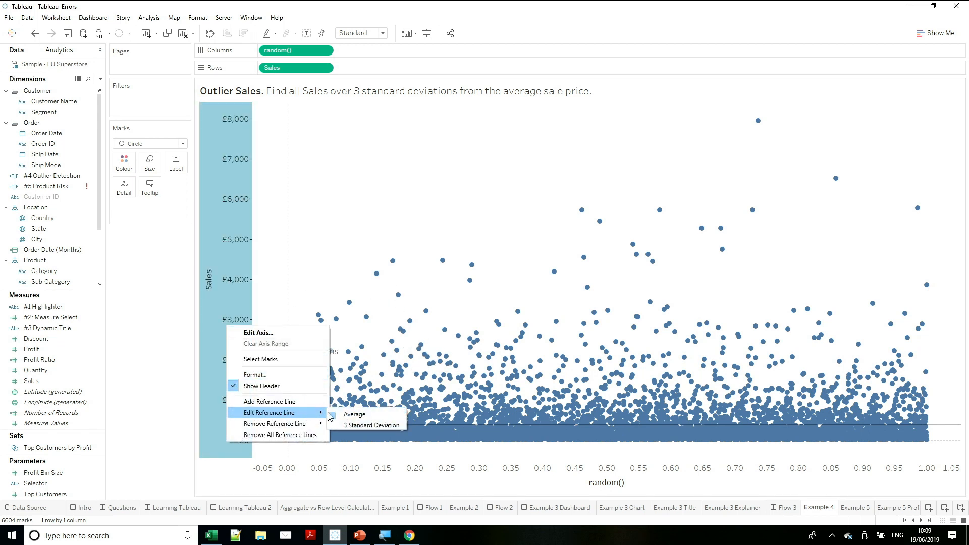
left_click(368, 423)
left_click(453, 278)
left_click(460, 302)
left_click(466, 382)
left_click(562, 387)
left_click(561, 387)
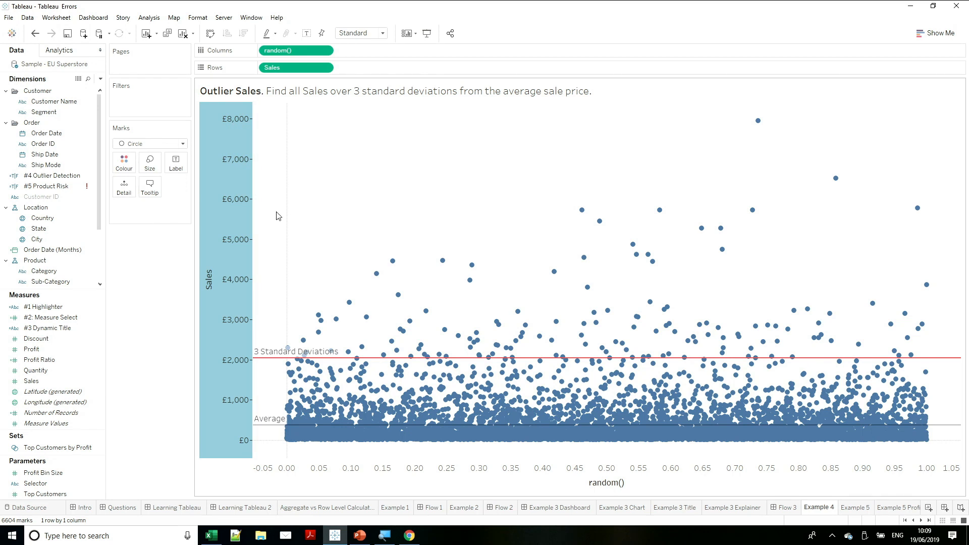
- Open the #4 Outlier Detection calculation for editing and clear its existing formula
right_click(48, 328)
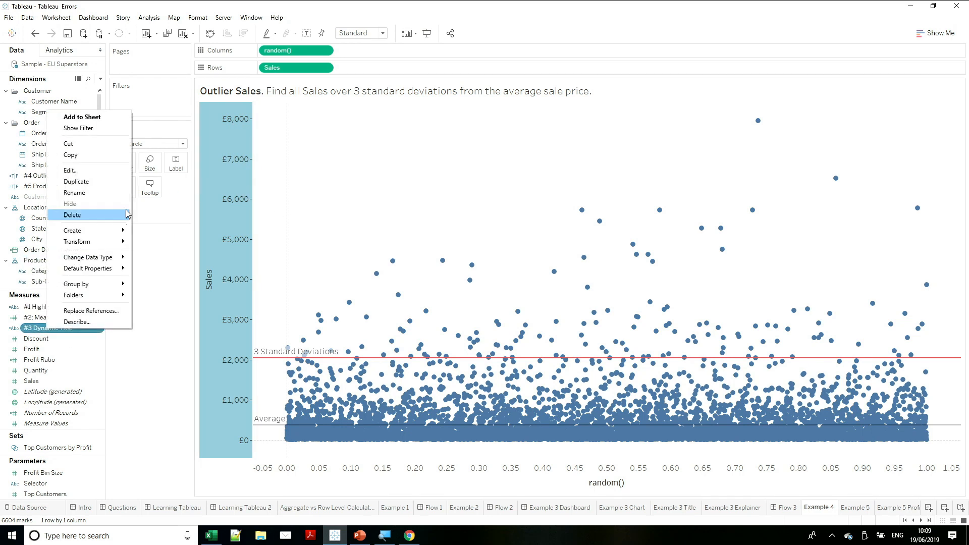
right_click(33, 178)
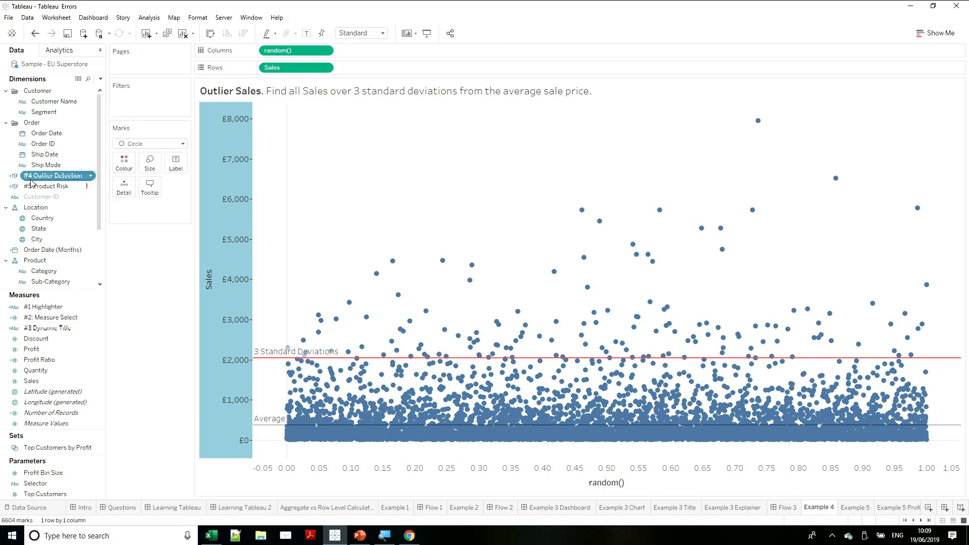
left_click(57, 240)
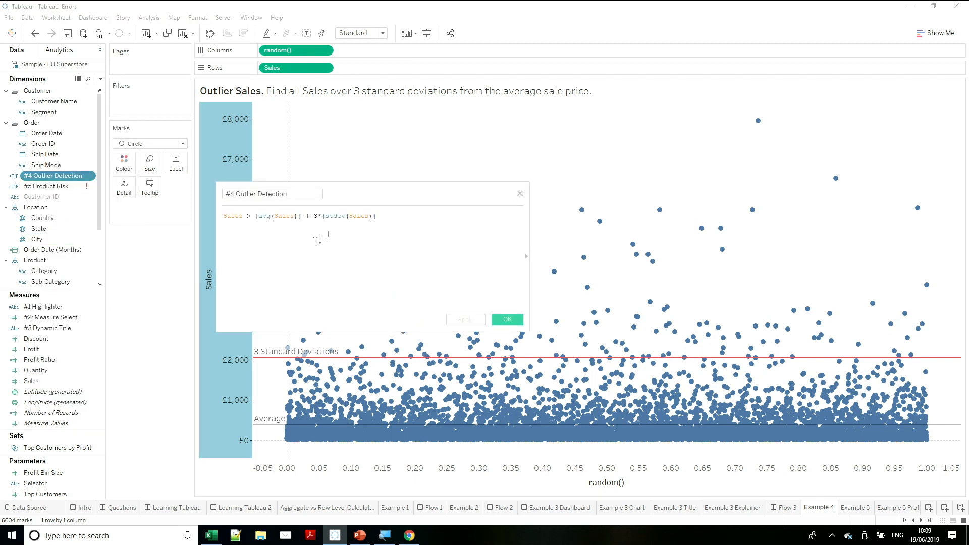
key("ctrl+a")
key("BackSpace")
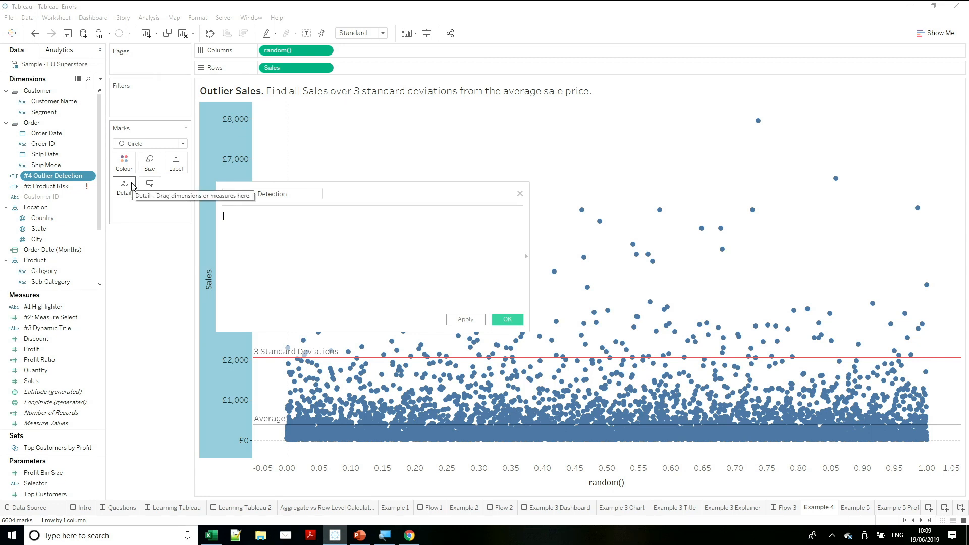
- Enter the formula Sales > avg(Sales) + 3* STDEV(Sales) in the calculation and display its error details
type("sales ")
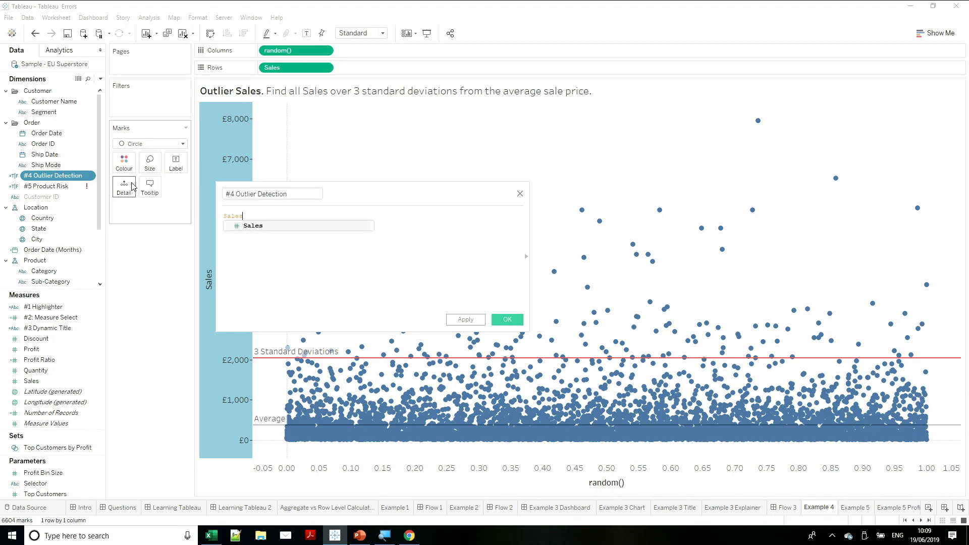
type("> a")
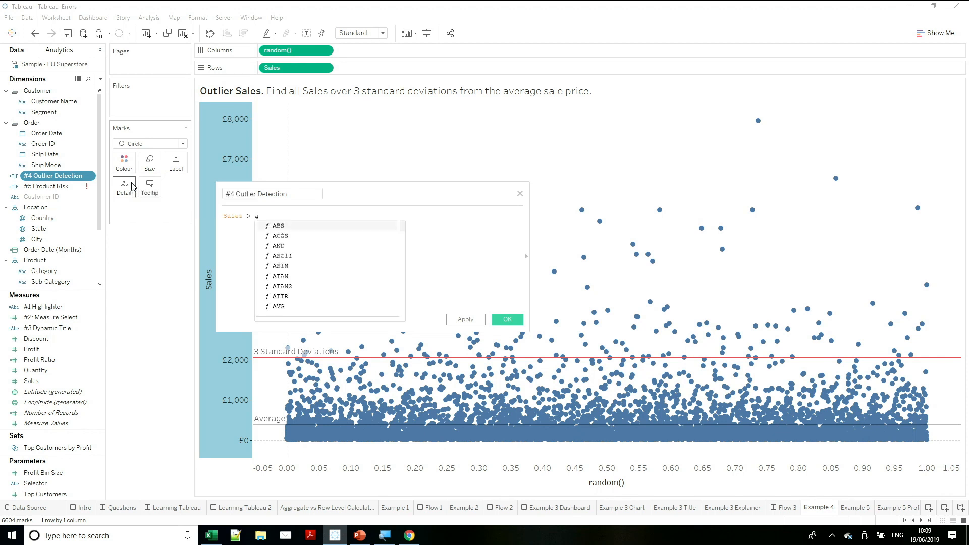
type("vg(Sales) + 3")
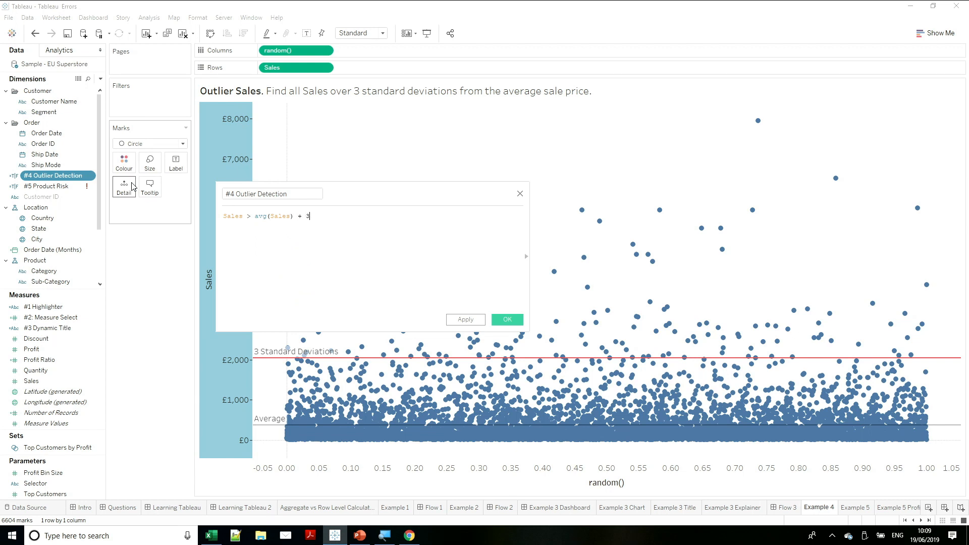
type("* st")
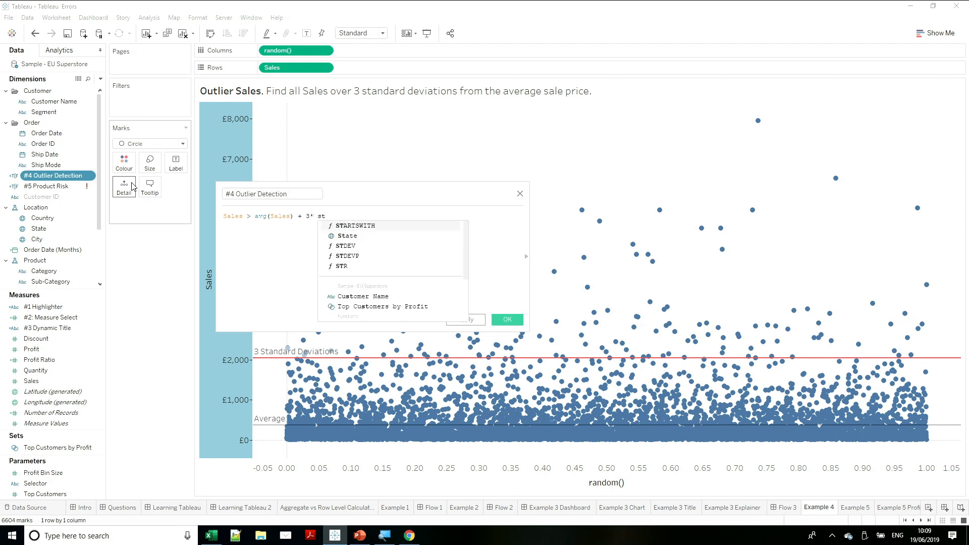
type("d")
key("Return")
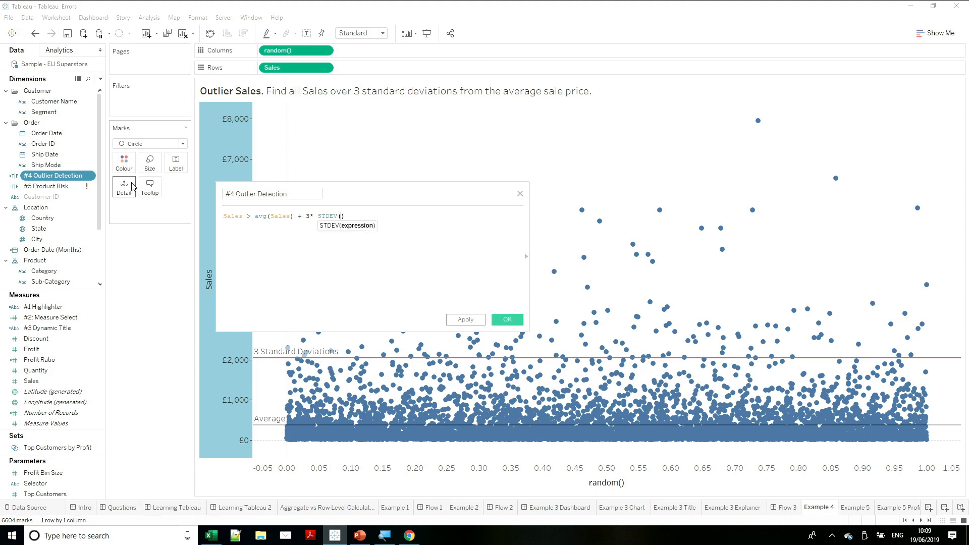
type("Sales")
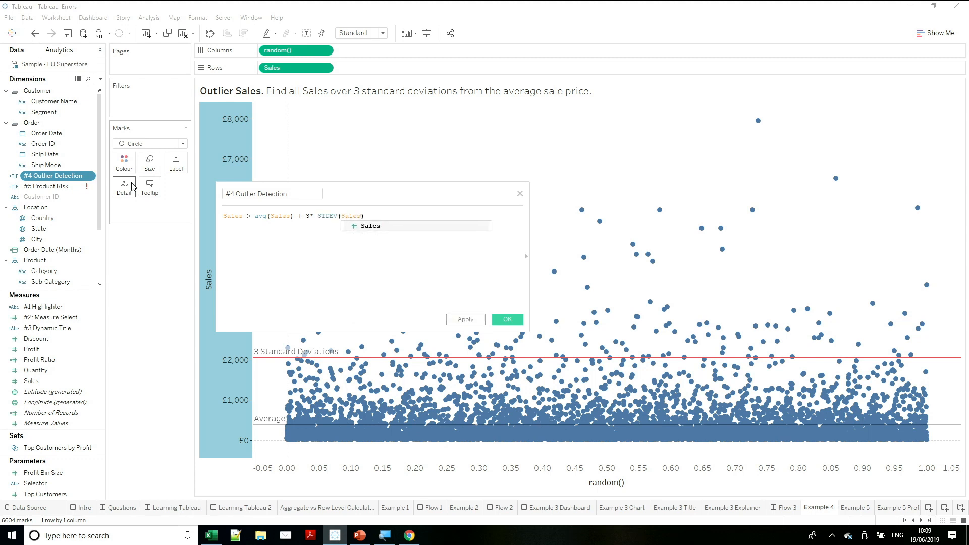
left_click(398, 219)
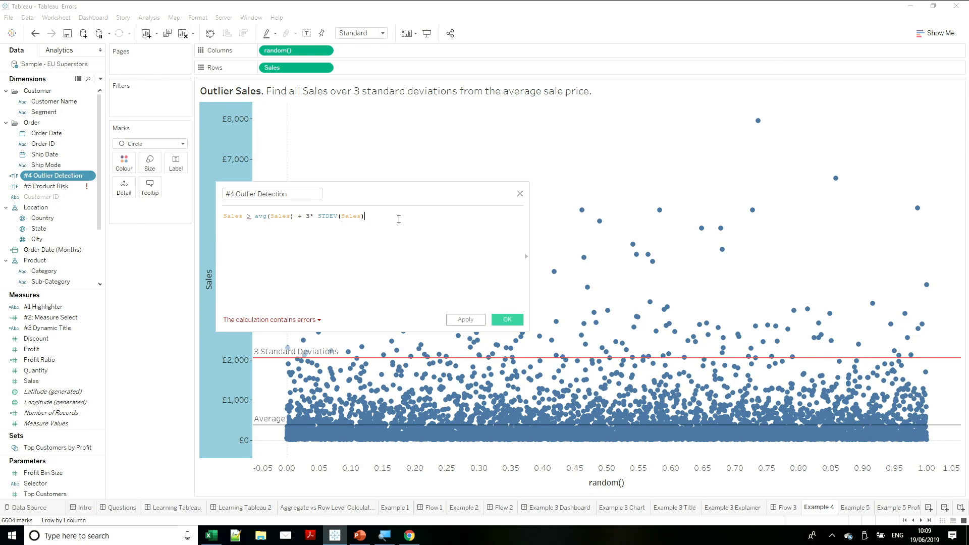
left_click(275, 321)
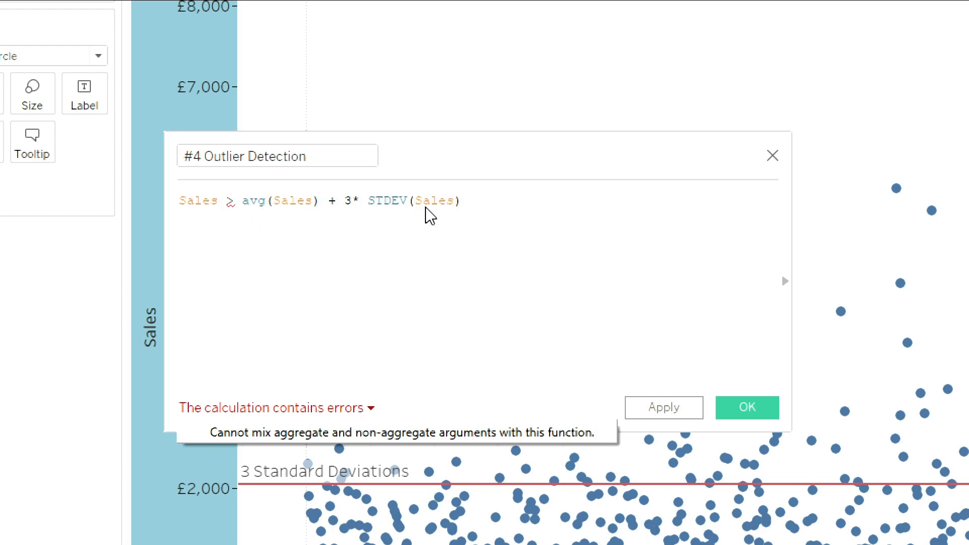
- Wrap avg(Sales) in curly braces in the outlier formula to make it a level of detail expression
left_click(205, 200)
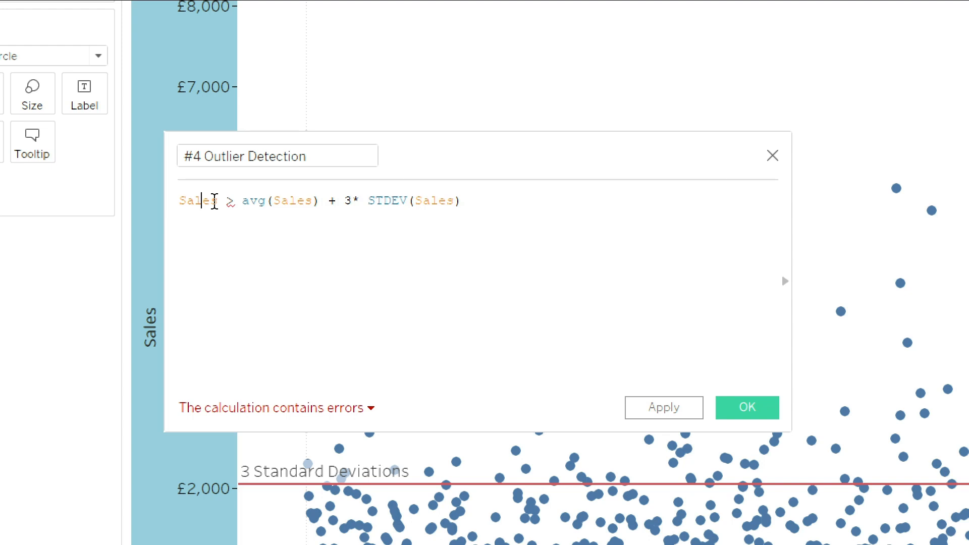
left_click(202, 200)
left_click(250, 201)
key("Left")
key("Left")
key("Left")
key("Left")
key("Left")
key("Left")
key("Left")
key("Left")
key("Left")
key("Left")
key("Left")
key("Left")
type("(")
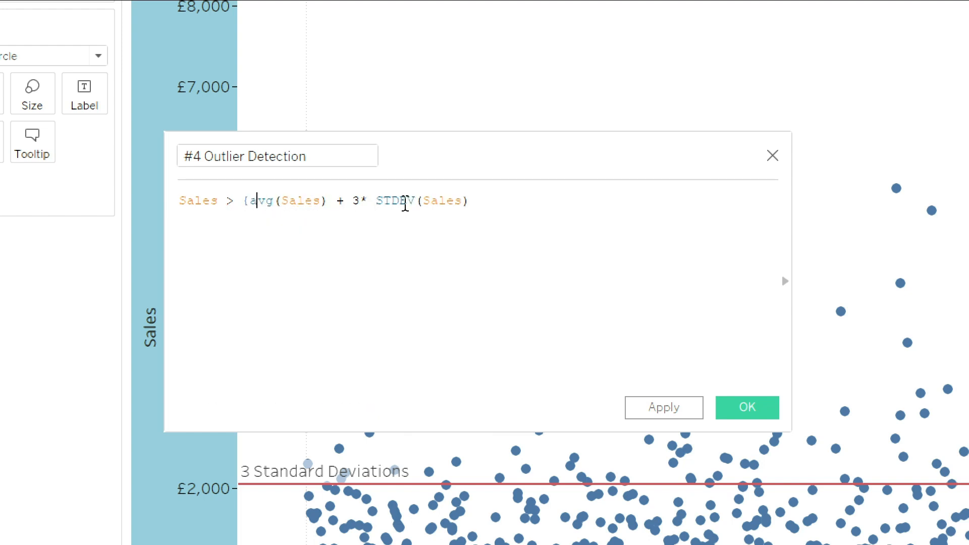
key("Right")
key("Right")
key("Right")
key("Right")
key("Right")
key("Right")
key("Right")
key("Right")
key("Right")
key("Right")
key("Right")
type("}")
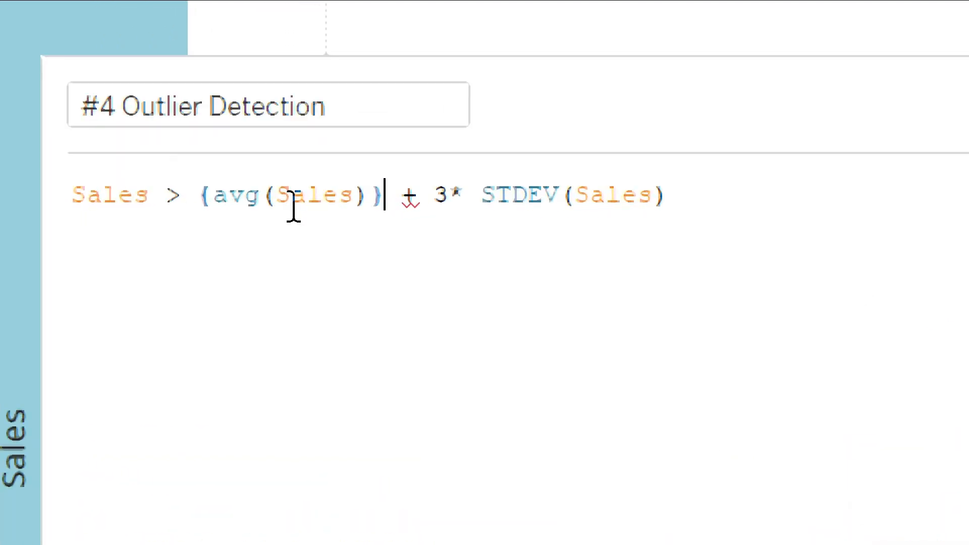
- Wrap STDEV(Sales) in curly braces so the formula reads Sales > {avg(Sales)} + 3* {STDEV(Sales)}
left_click(483, 192)
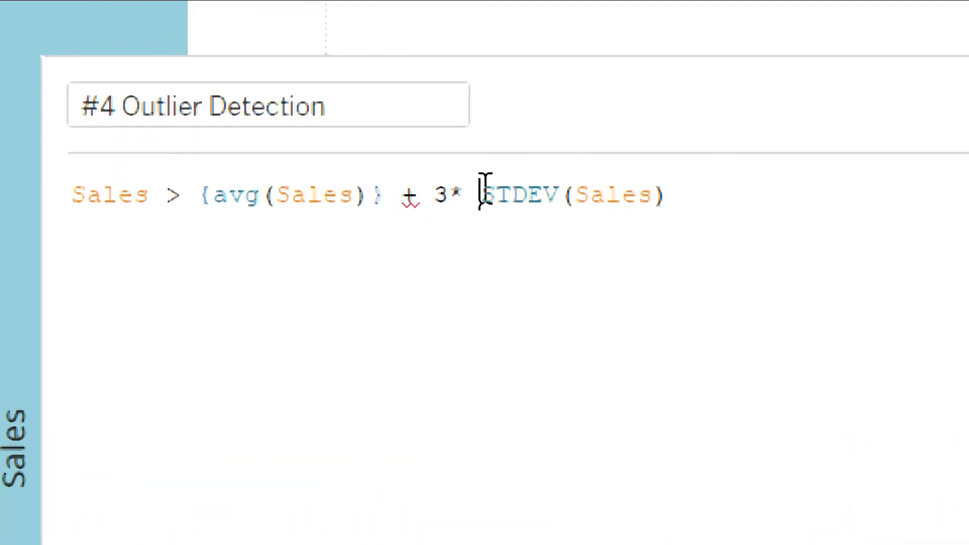
type("{")
left_click(692, 191)
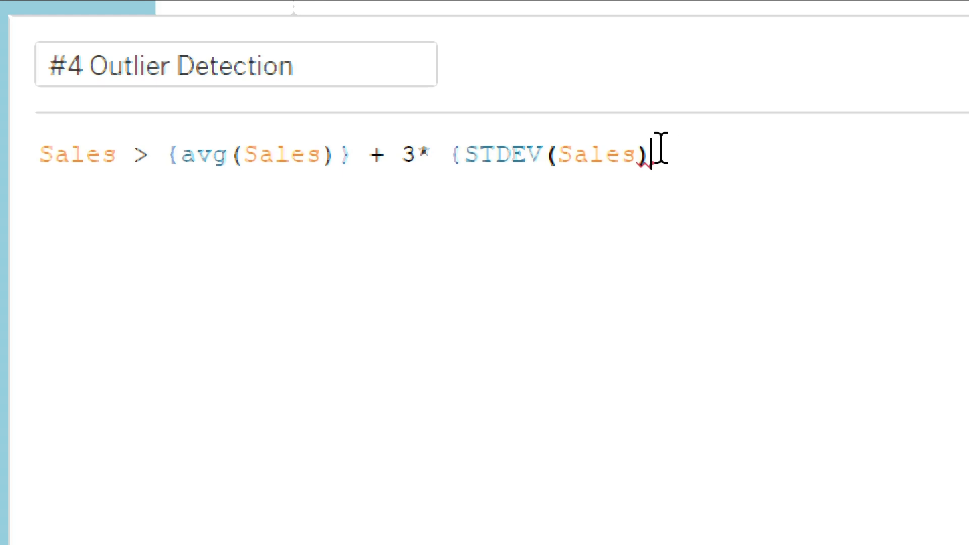
type("}")
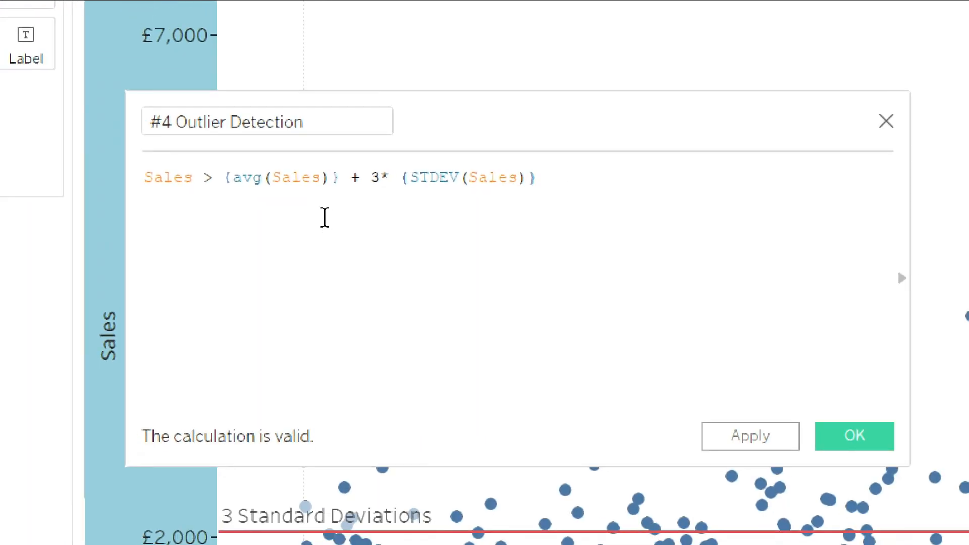
- Save the calculation and colour the chart's marks by #4 Outlier Detection
left_click(324, 218)
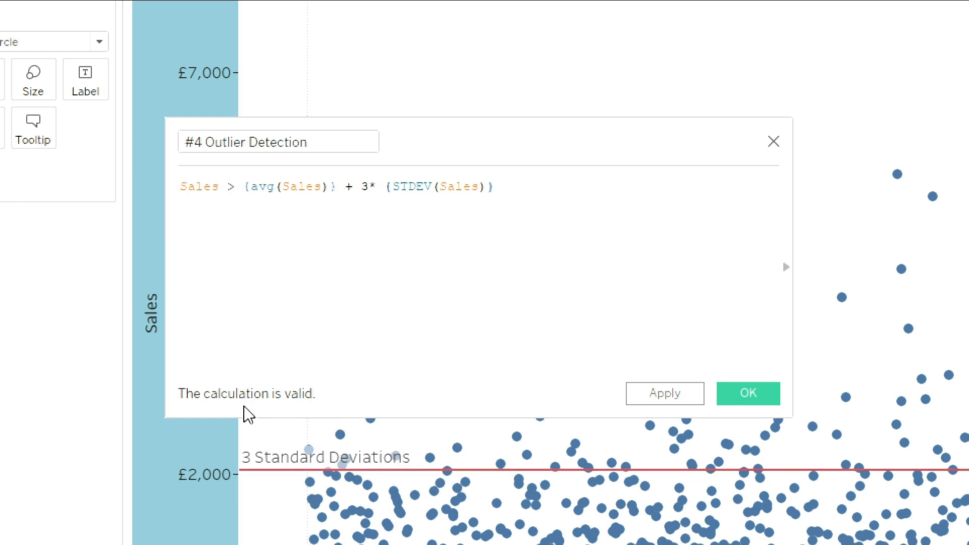
left_click(757, 395)
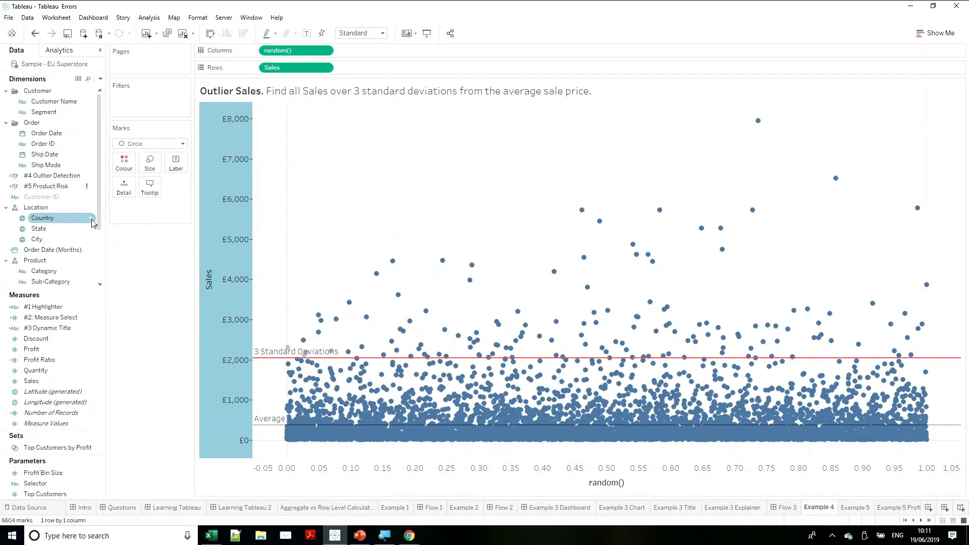
left_click_drag(56, 175, 125, 170)
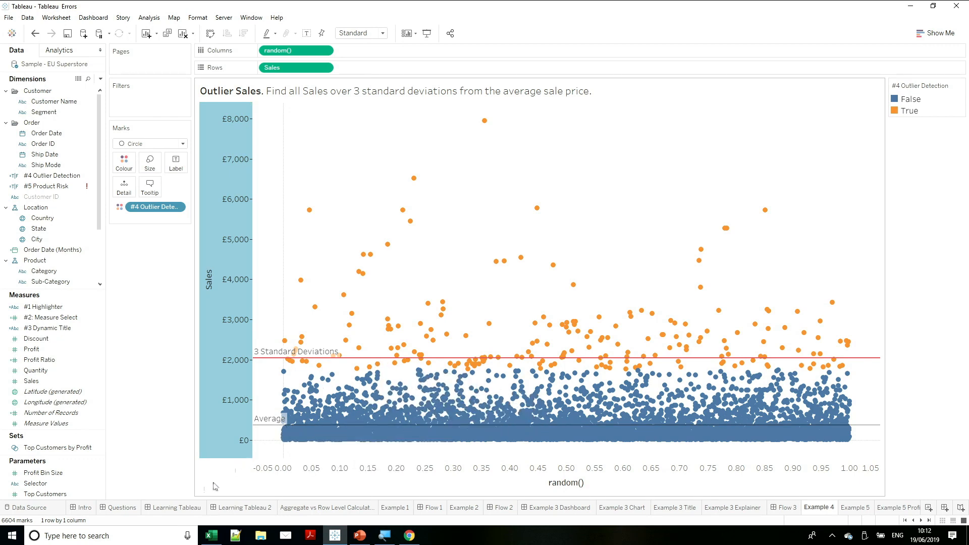
- Switch to Excel and copy the RowID and Value table in cells A1:B7 of Sheet1
left_click(216, 537)
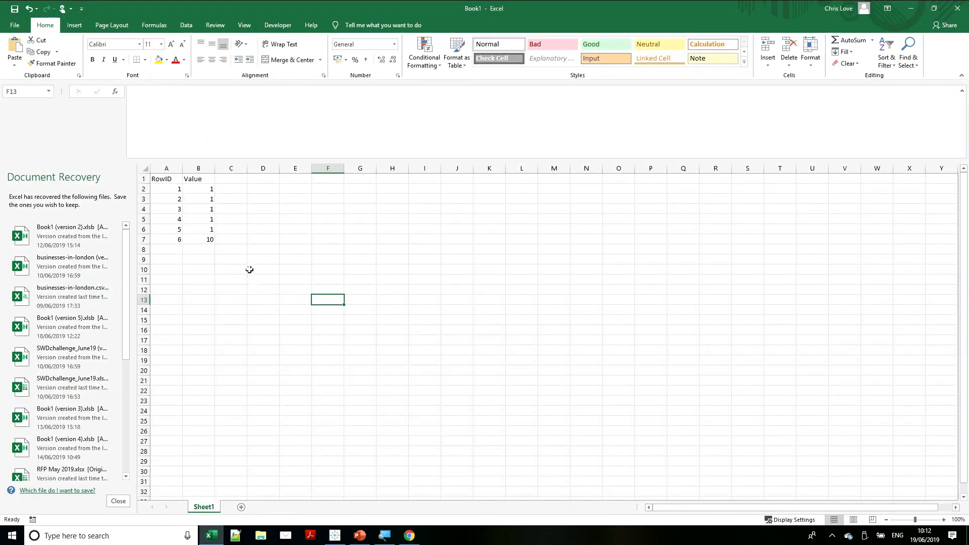
key("super")
key("super+plus")
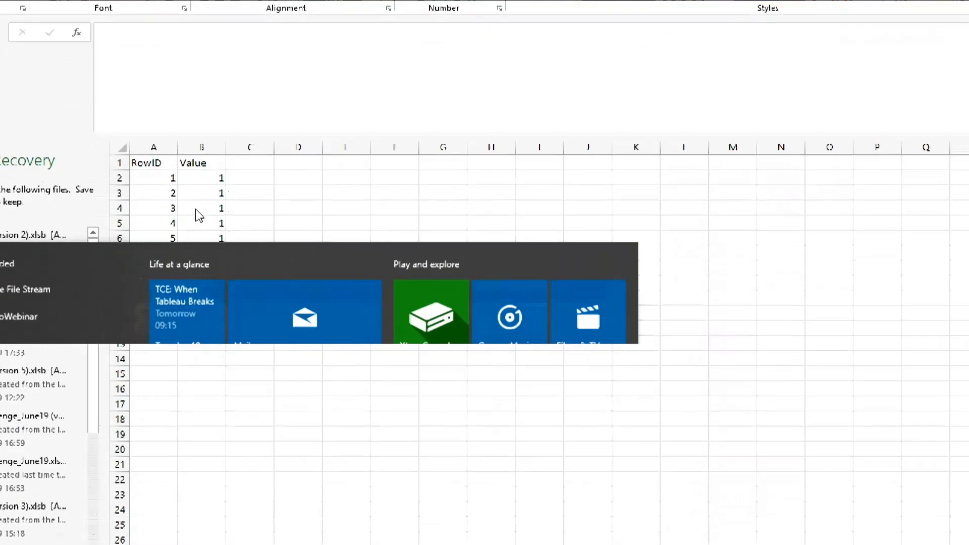
key("super")
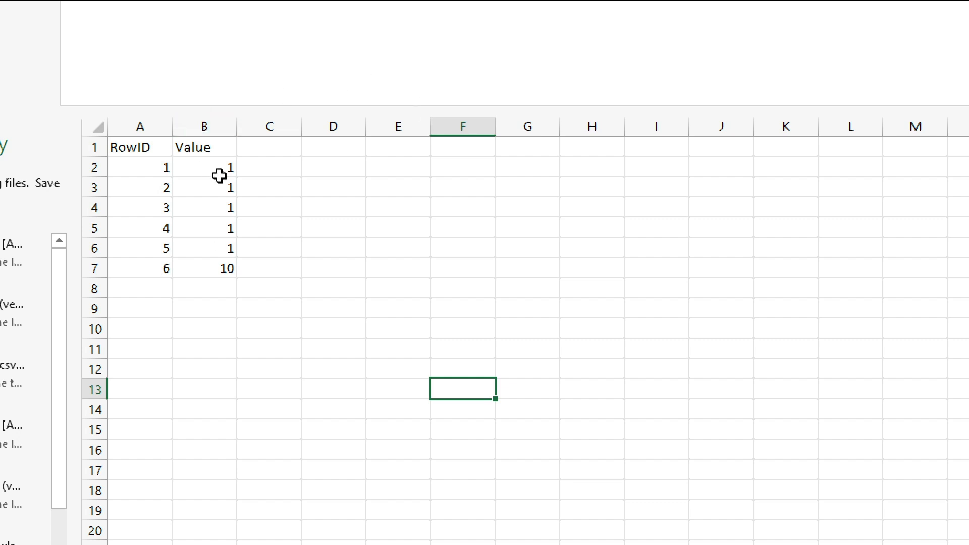
left_click_drag(225, 268, 145, 143)
key("ctrl+c")
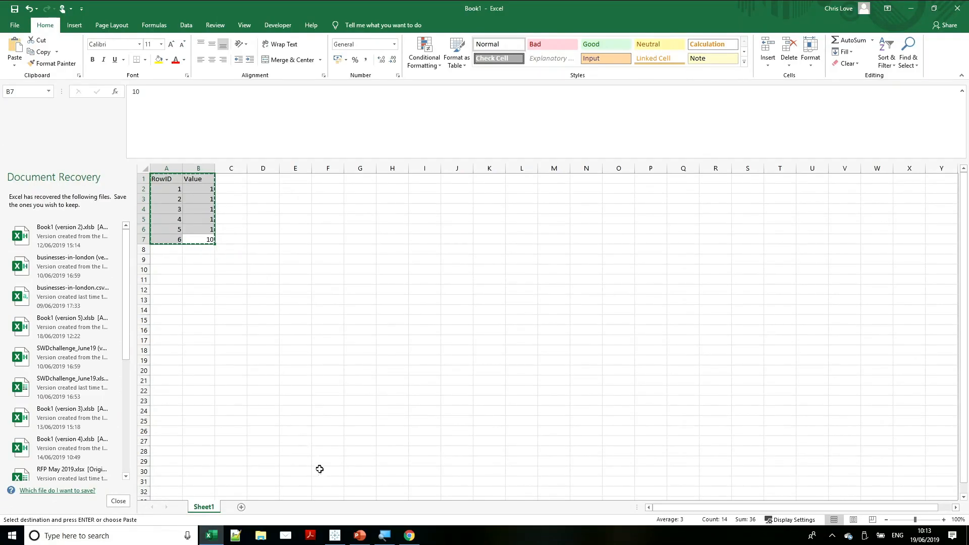
- Switch to Tableau and paste the copied RowID and Value table in as a new data source
left_click(335, 535)
left_click(28, 17)
left_click(56, 17)
mouse_move(28, 17)
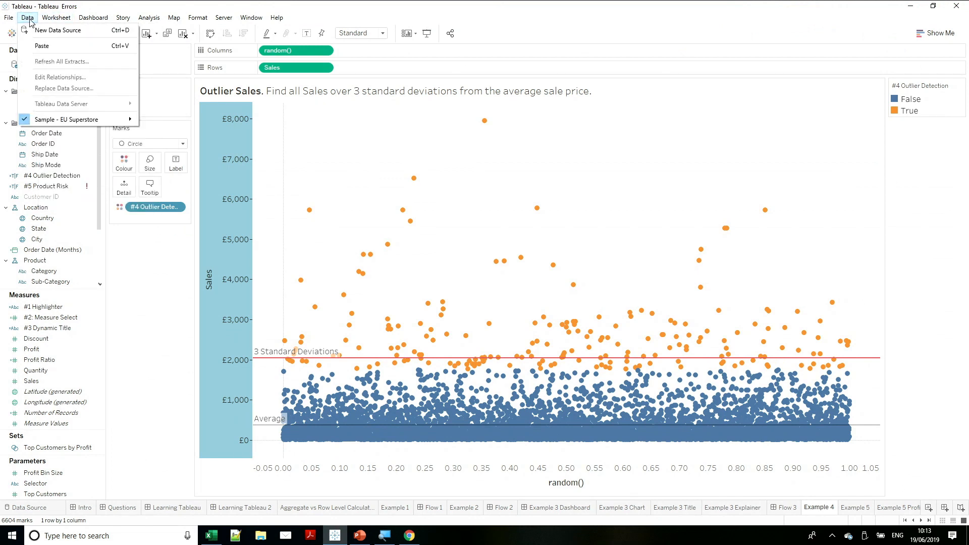
left_click(49, 49)
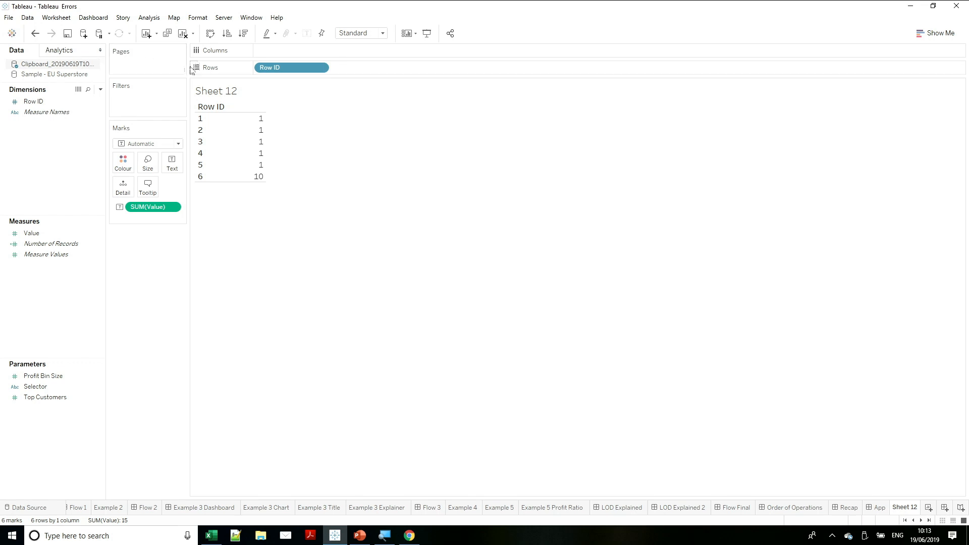
- Clear the view generated from the pasted data and place the unaggregated Value measure on Rows
left_click_drag(282, 70, 255, 102)
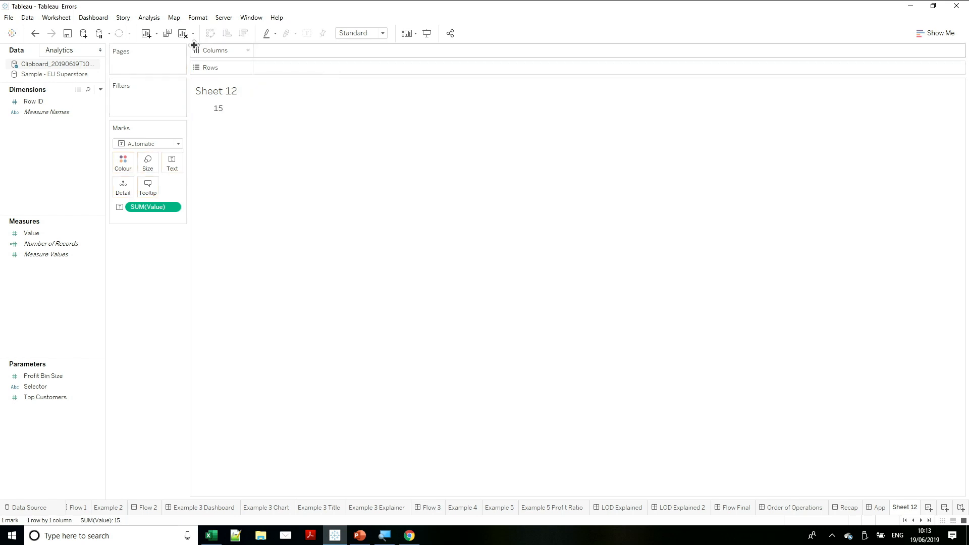
left_click(183, 33)
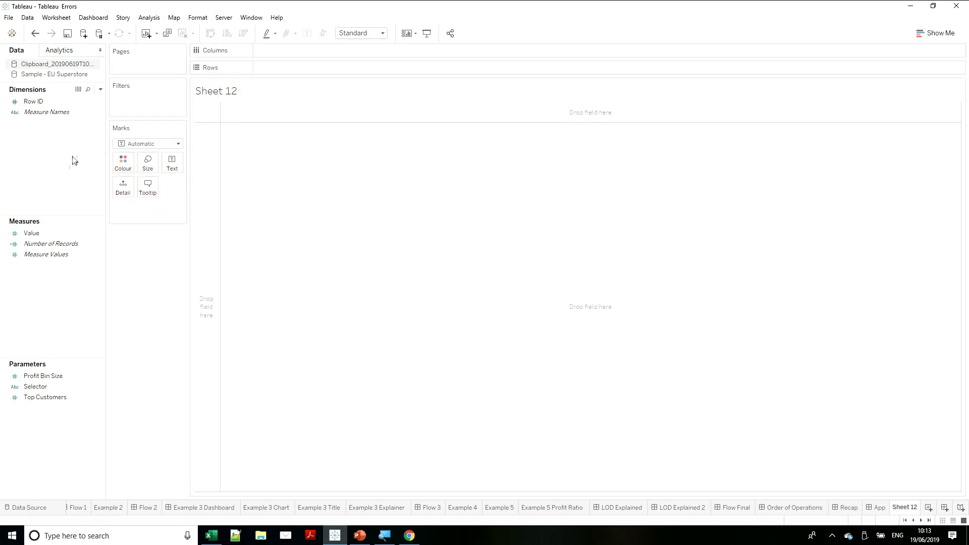
left_click_drag(40, 235, 205, 192)
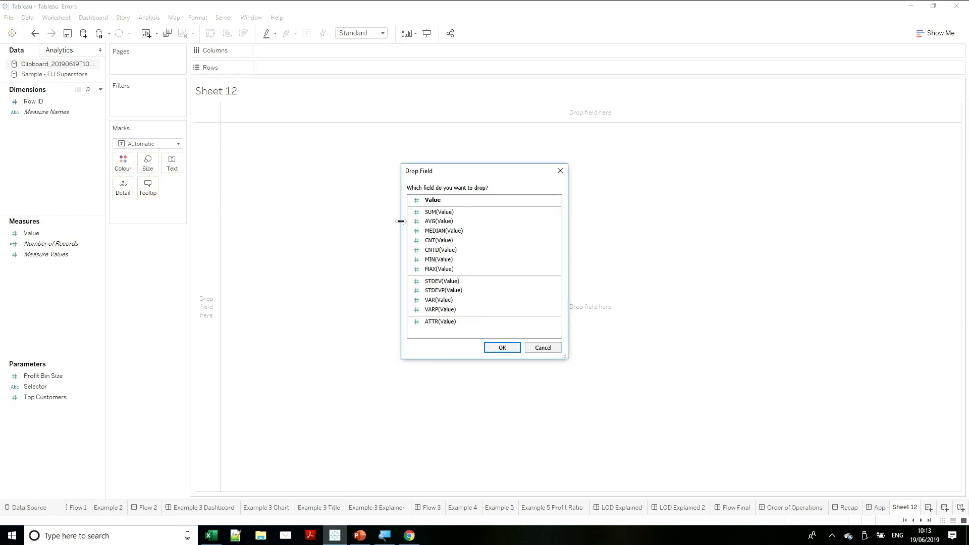
double_click(449, 200)
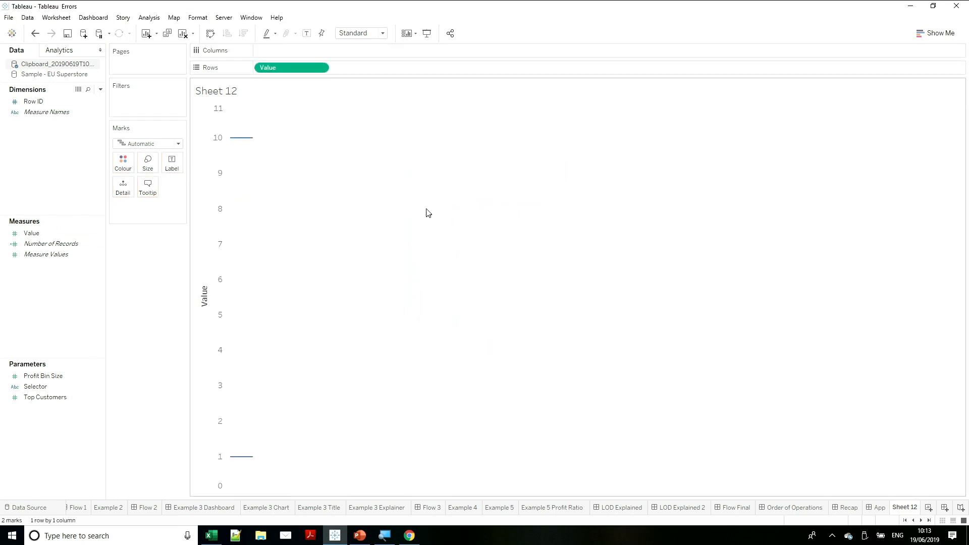
- Change the mark type of the Value chart to Circle
left_click(172, 144)
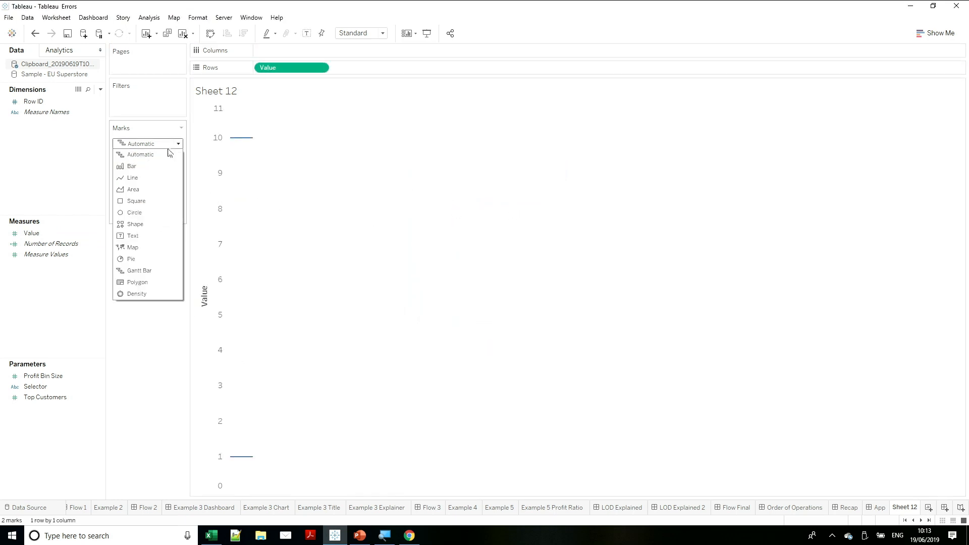
left_click(146, 212)
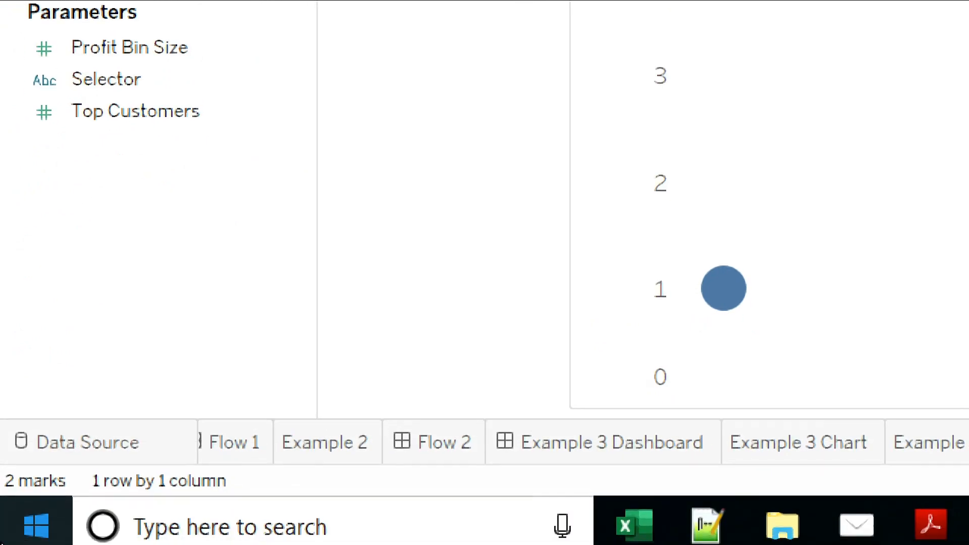
key("ctrl")
key("ctrl")
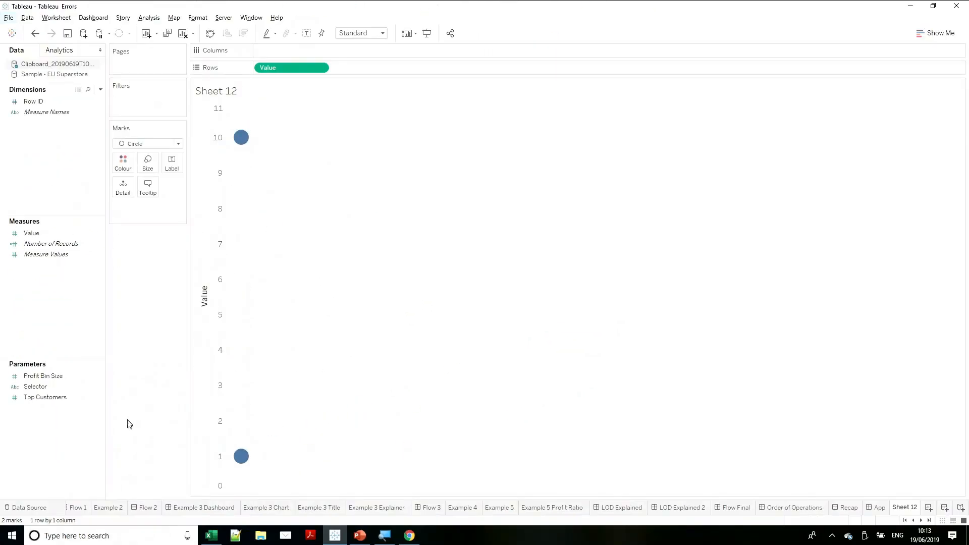
- Add a per-pane average reference line to the Value axis and add Row ID to the marks' detail
right_click(207, 352)
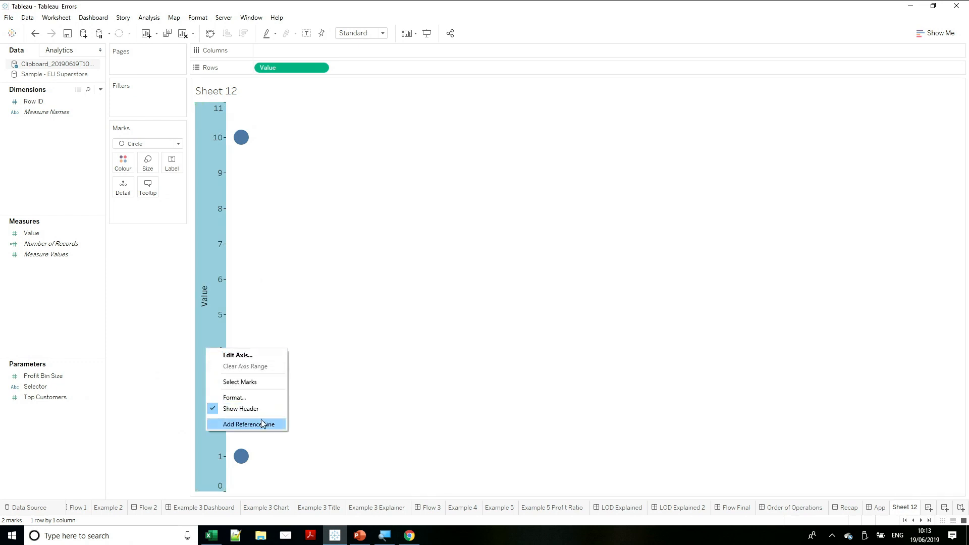
left_click(240, 424)
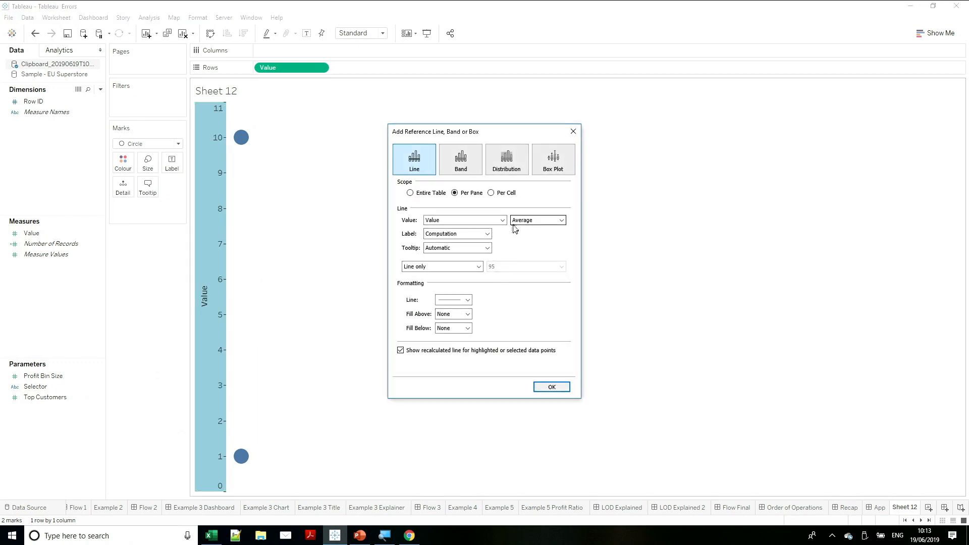
left_click(553, 386)
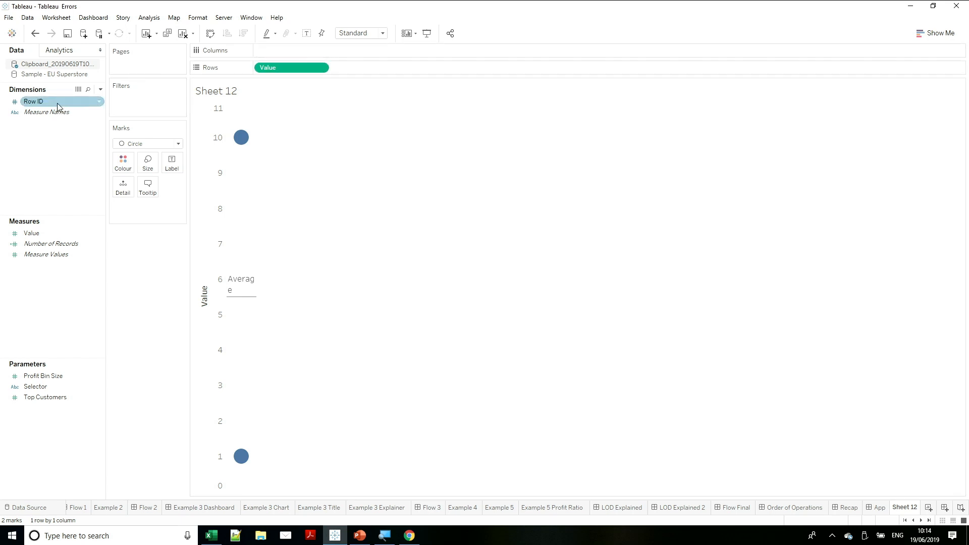
left_click_drag(59, 106, 164, 220)
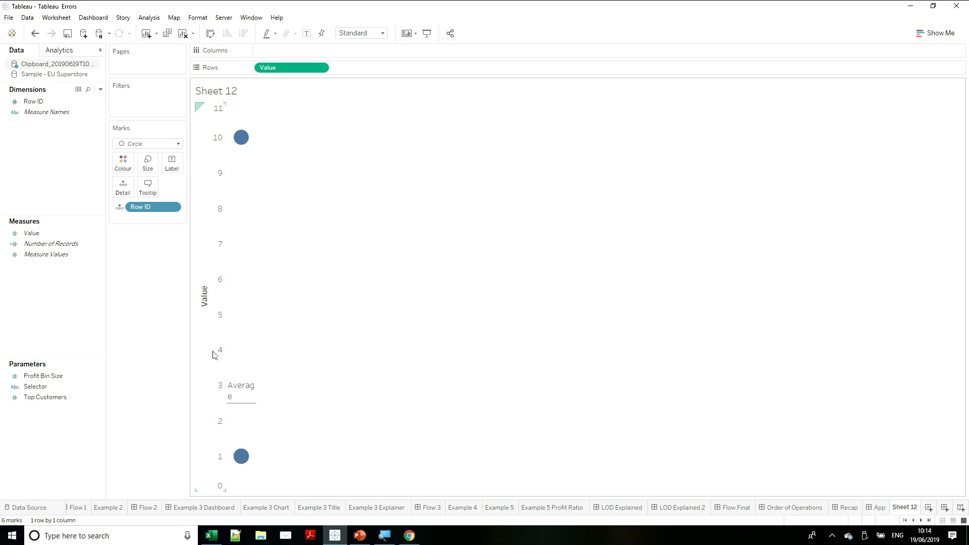
mouse_move(251, 407)
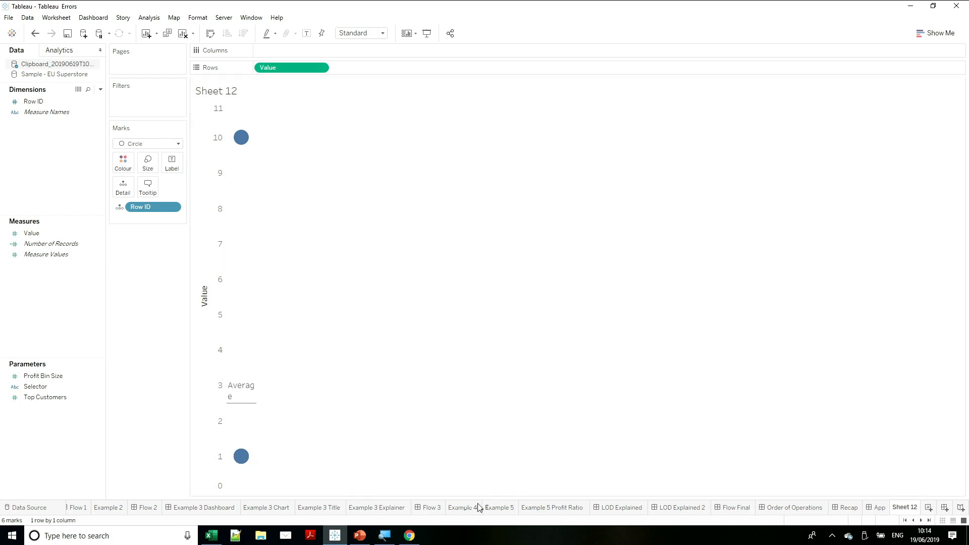
- Return to the Example 4 sheet, add Row ID to the marks' detail and inspect individual marks
left_click(462, 507)
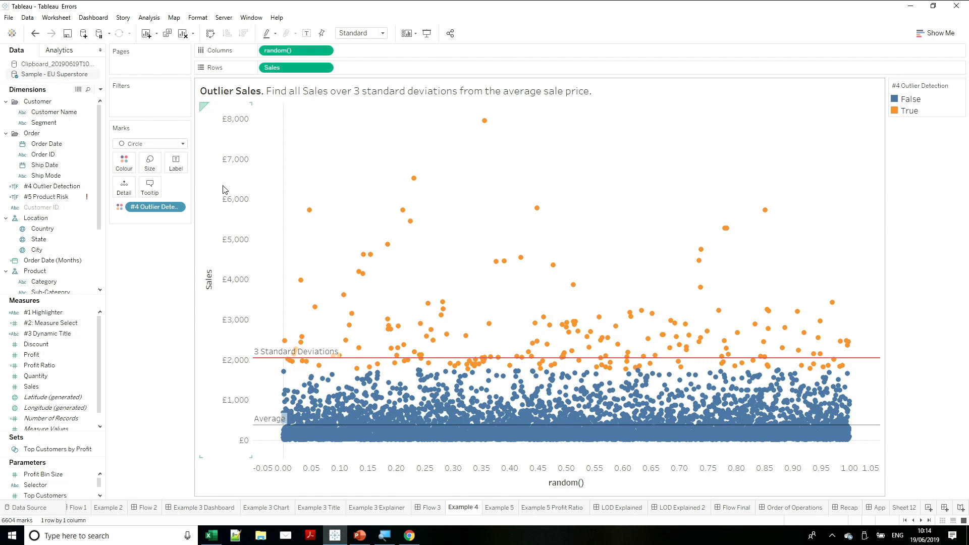
scroll(51, 217, "down", 3)
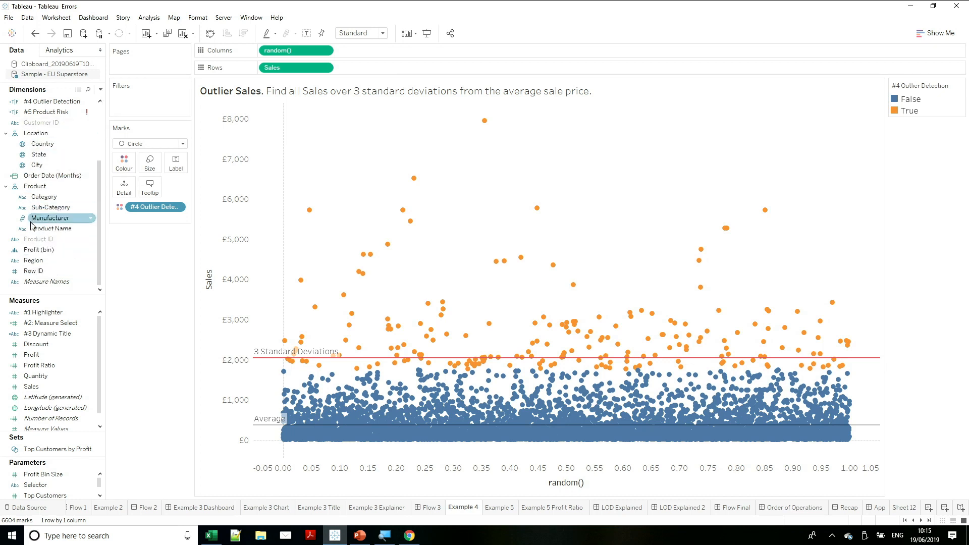
left_click(35, 273)
left_click(34, 272)
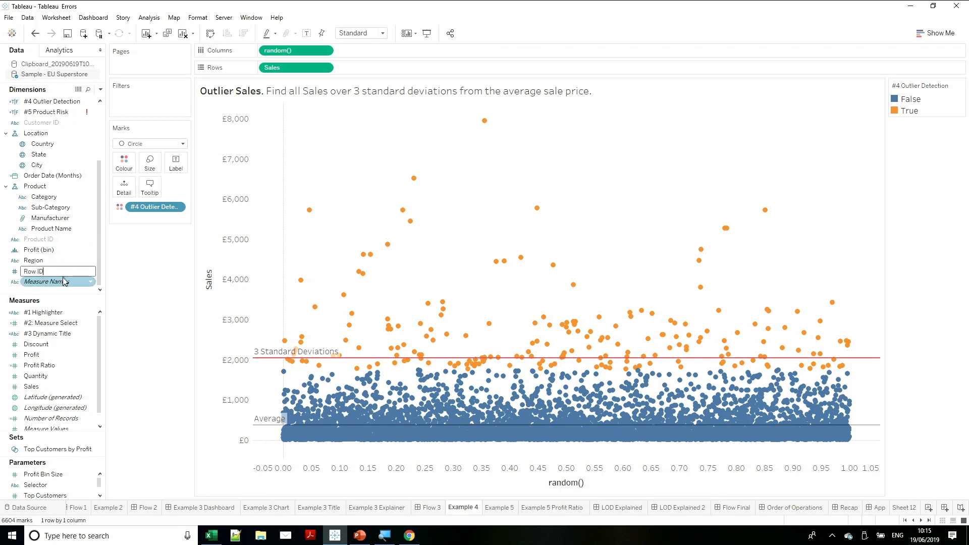
left_click_drag(34, 271, 165, 221)
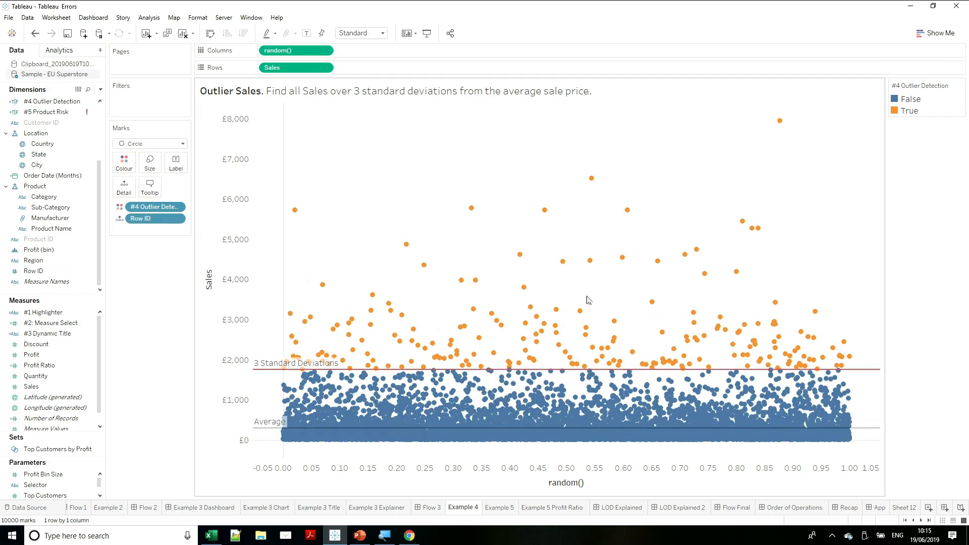
mouse_move(704, 339)
mouse_move(699, 323)
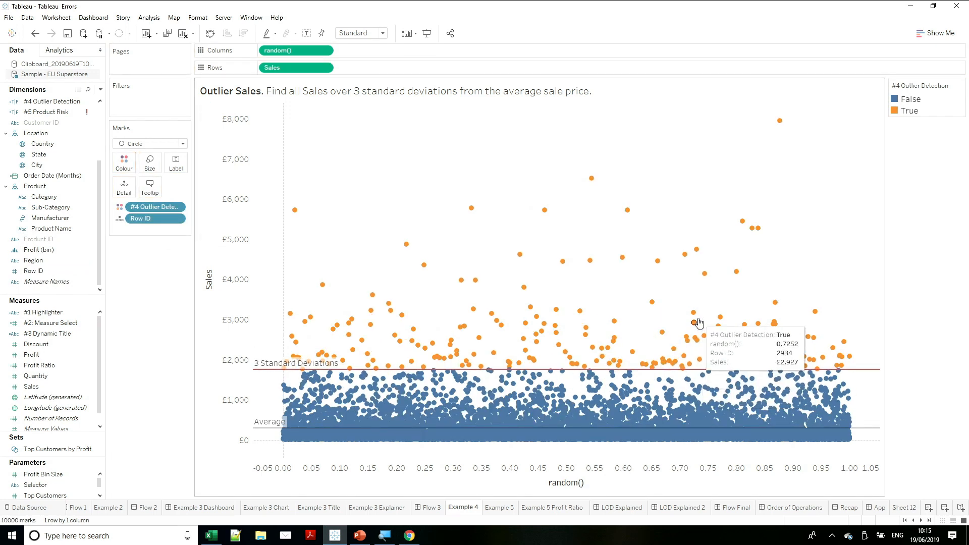
mouse_move(348, 370)
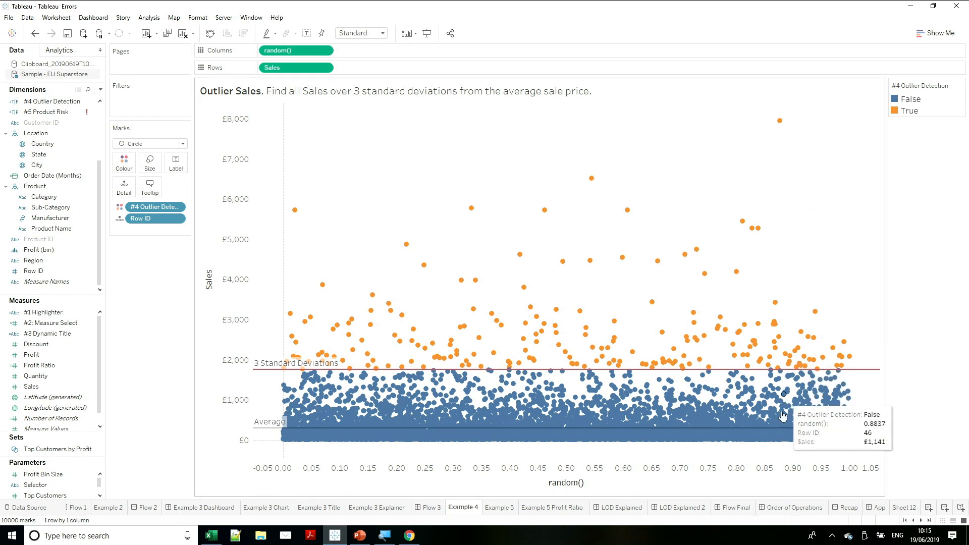
- Go to the Example 5 sheet and open the #5 Product Risk calculation for editing
left_click(509, 511)
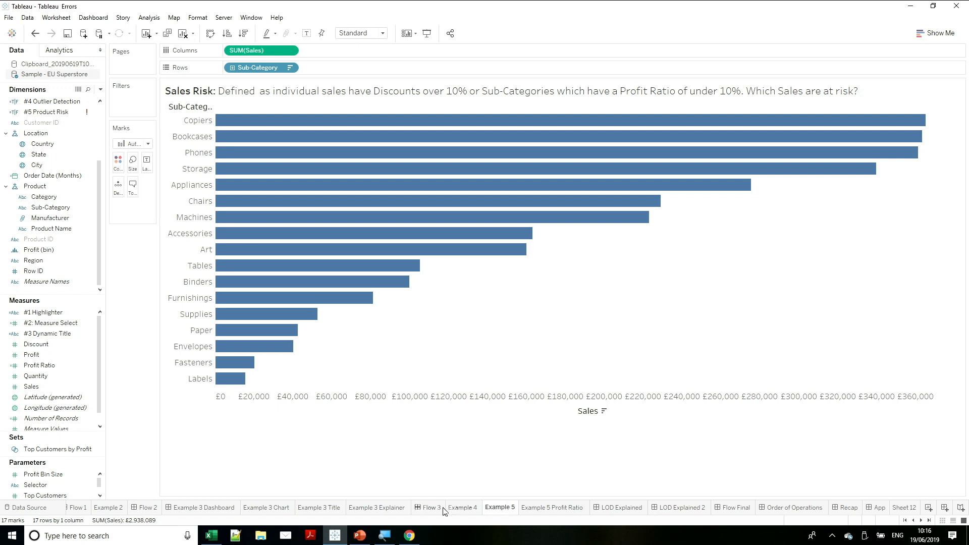
mouse_move(444, 511)
right_click(59, 112)
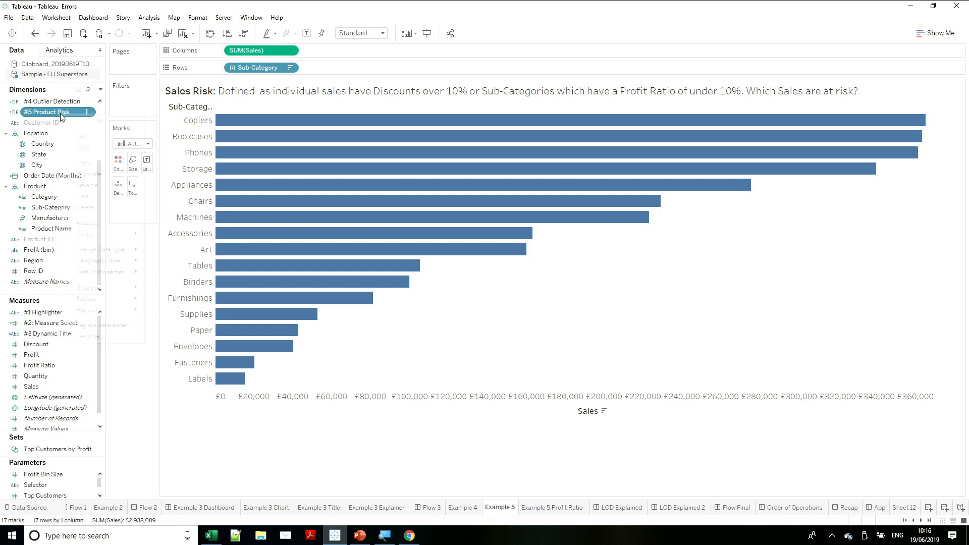
left_click(104, 165)
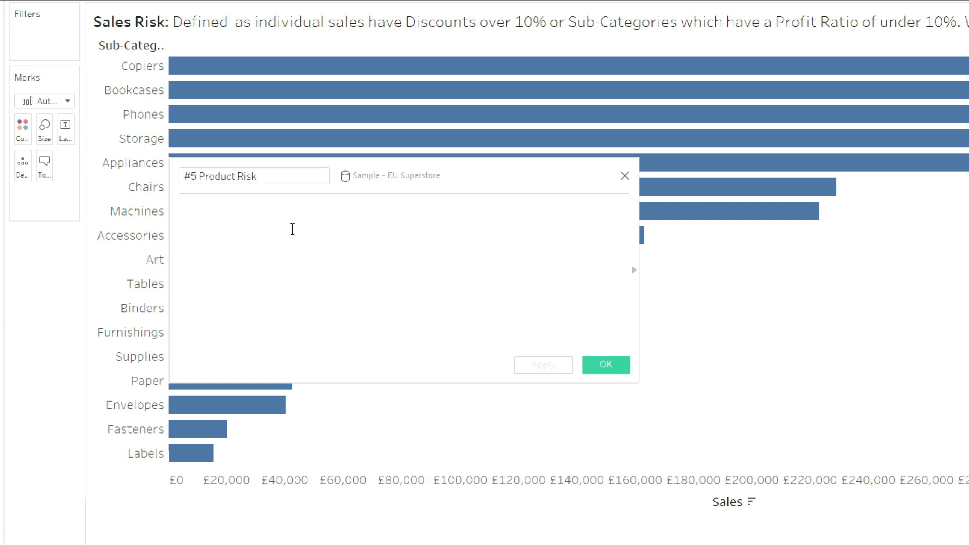
type("Sales")
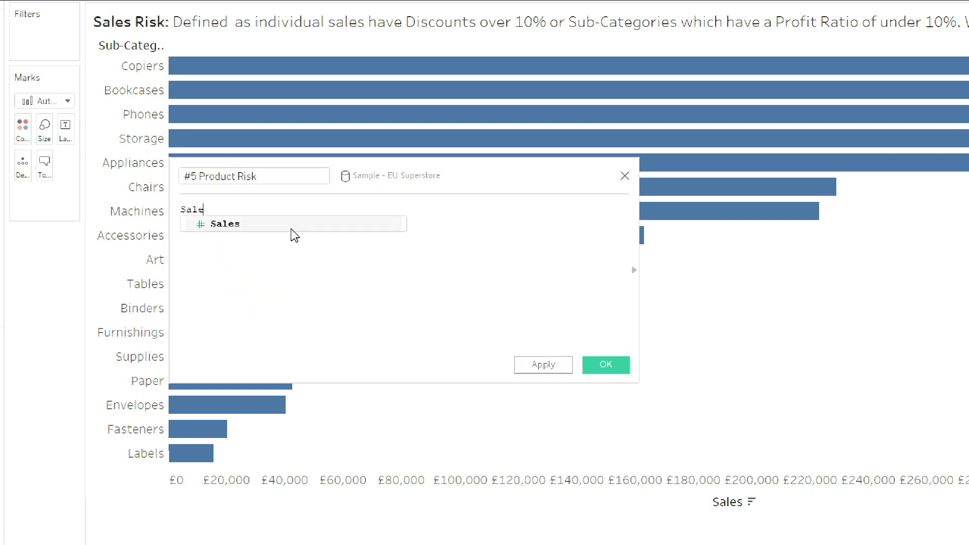
key("BackSpace")
key("BackSpace")
key("BackSpace")
key("BackSpace")
key("BackSpace")
key("BackSpace")
- Enter the formula Discount > 0.1 or [Profit Ratio] < 0.1 in the #5 Product Risk calculation
type("Discount > ")
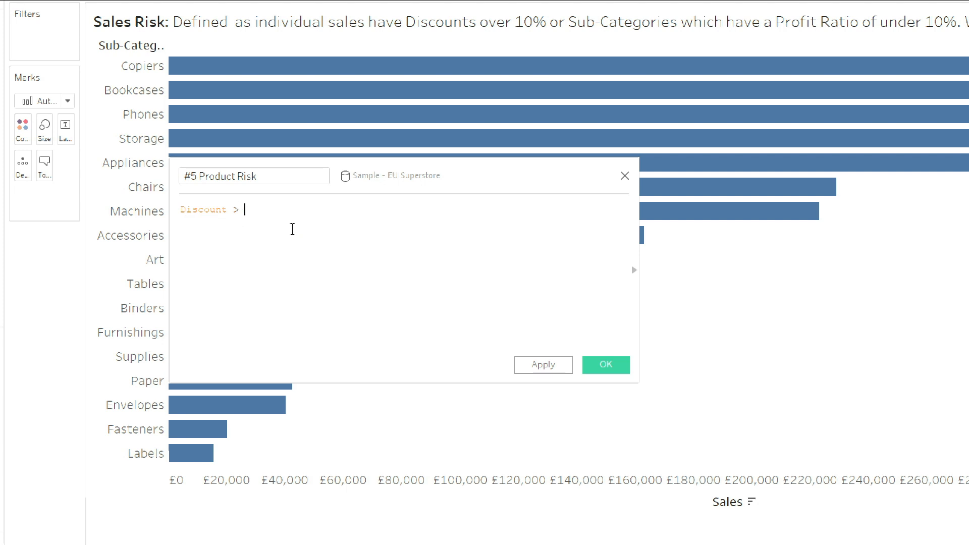
type("0.1 or Profit")
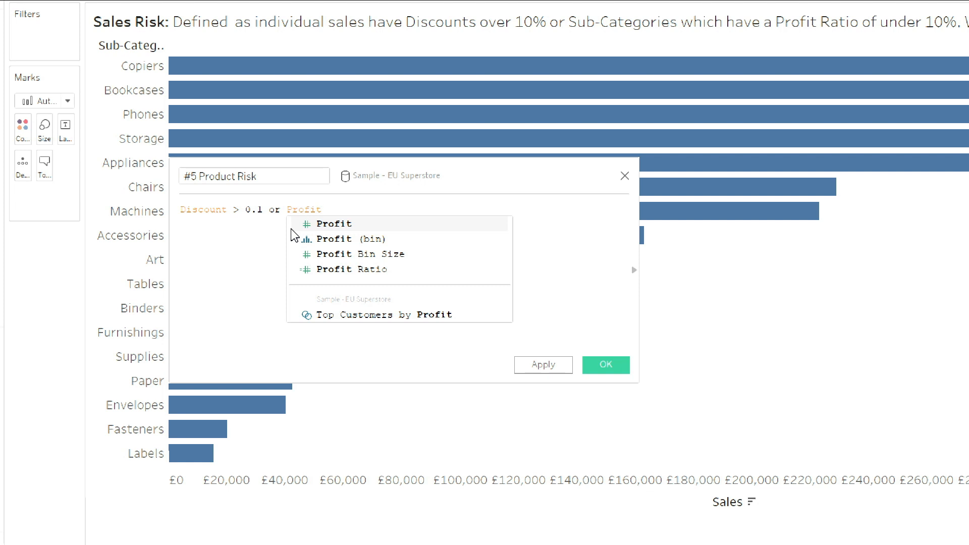
left_click(384, 268)
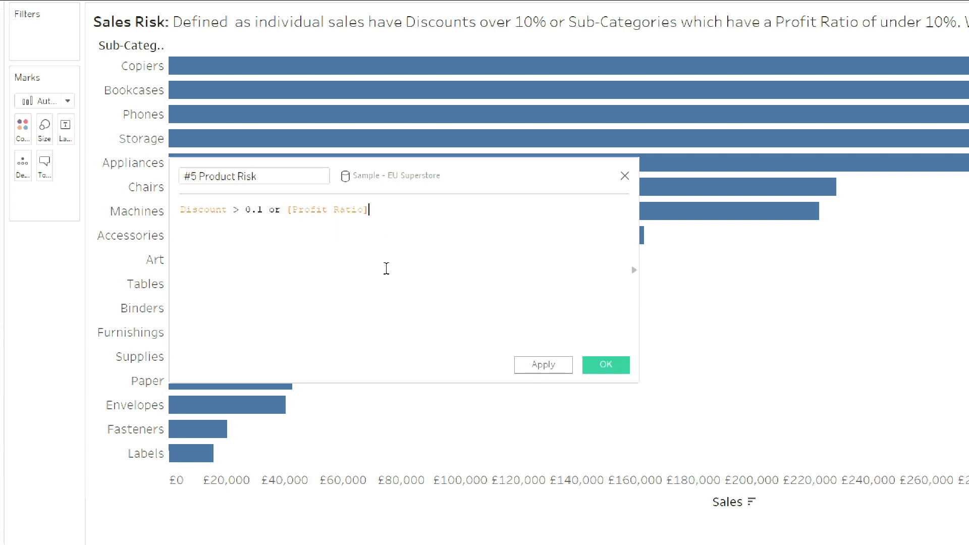
type("< 0.1")
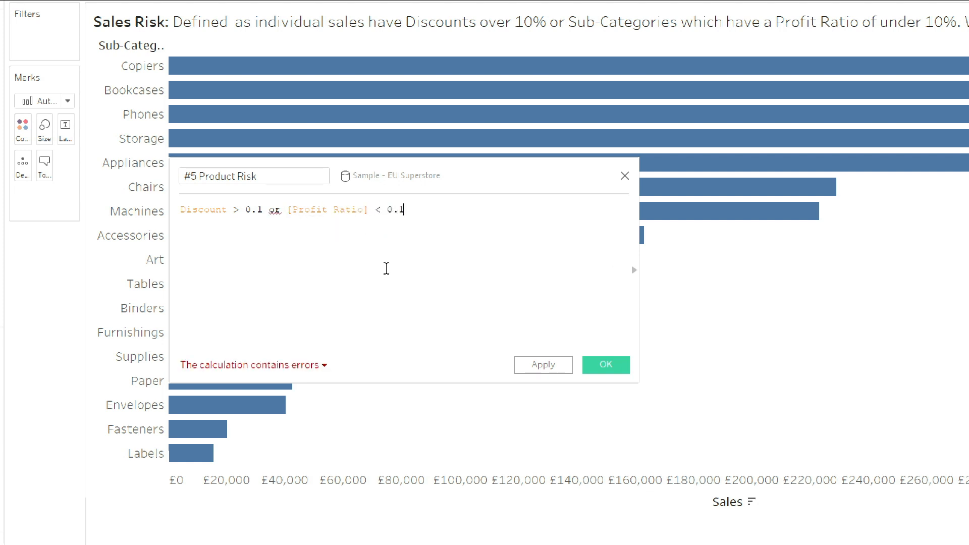
- Read the error details of the #5 Product Risk formula, then accept the calculation as it stands
left_click(313, 367)
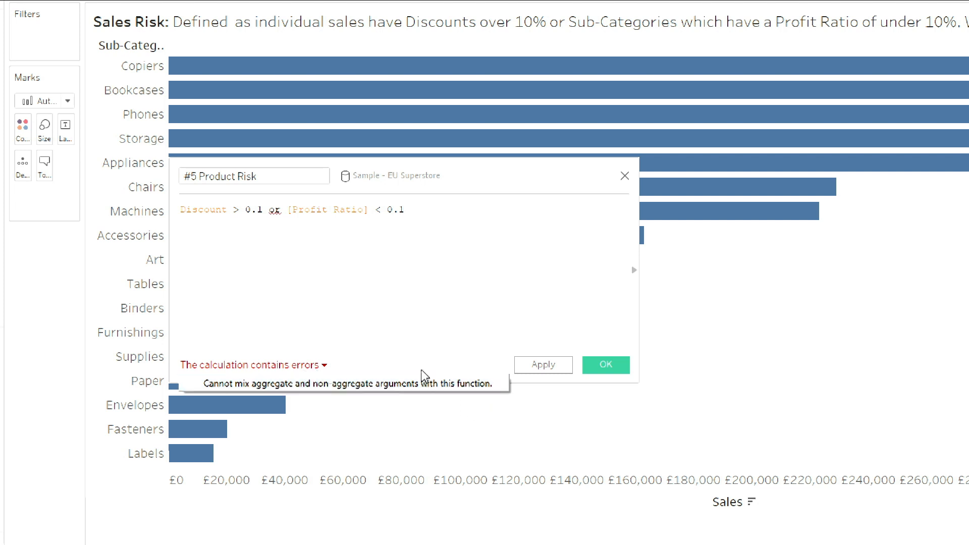
left_click(212, 212)
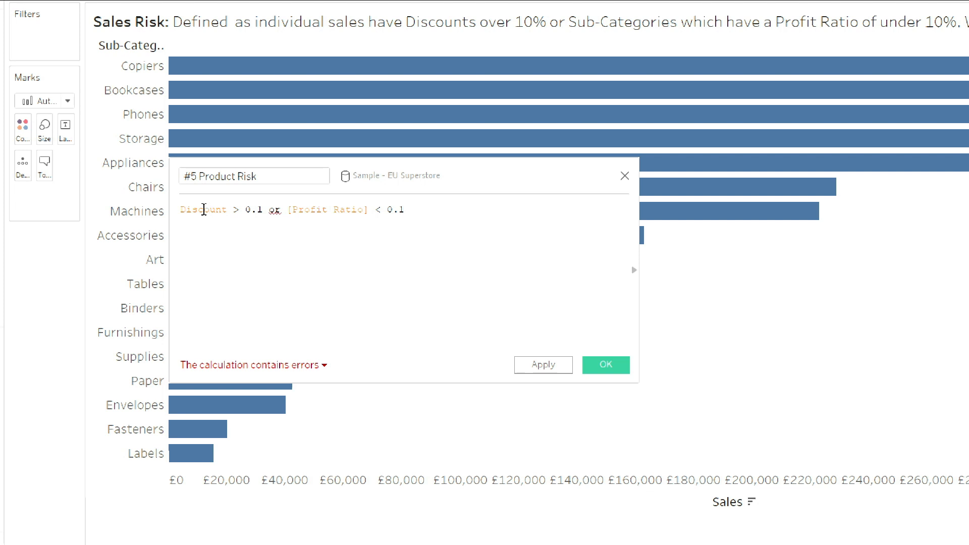
left_click(209, 210)
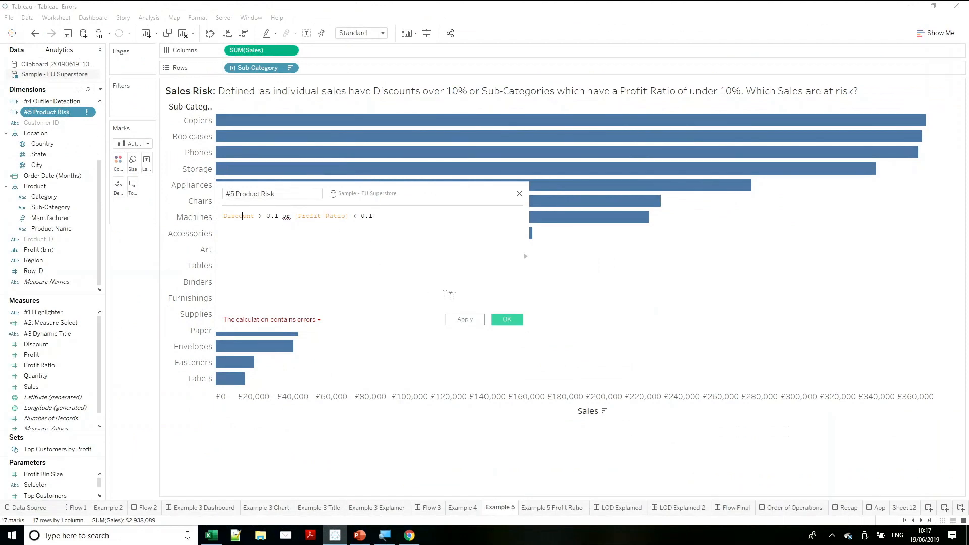
left_click(507, 319)
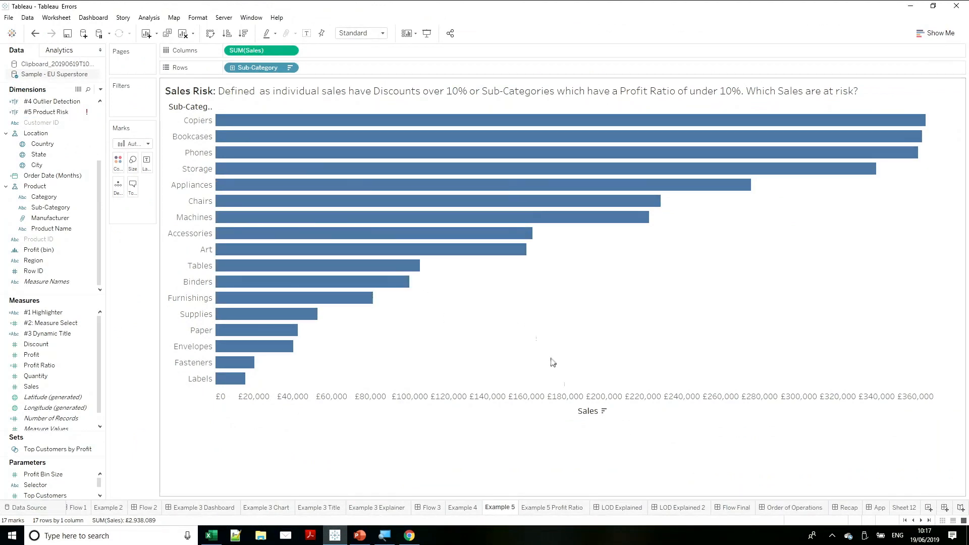
- Show the LOD Explained dashboard in presentation mode and advance to LOD Explained 2
left_click(629, 508)
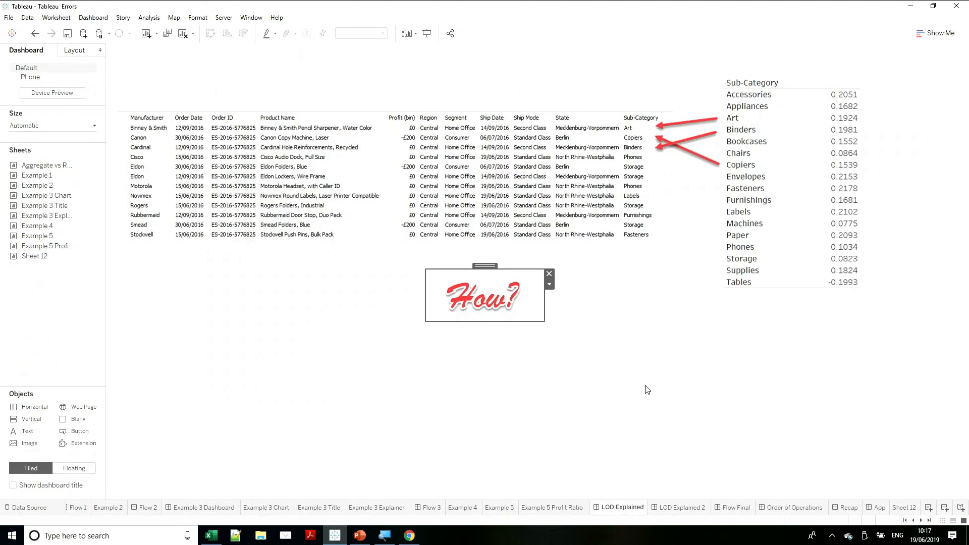
left_click(428, 34)
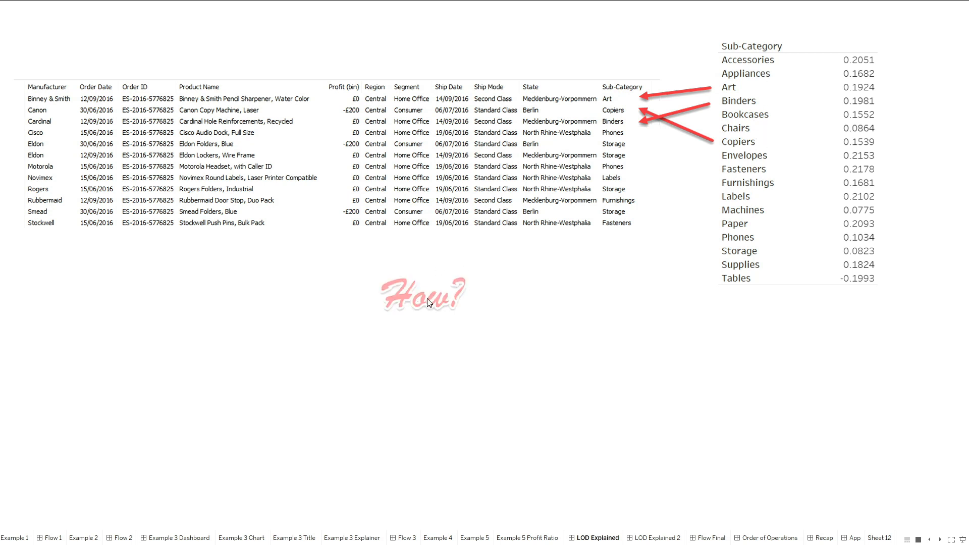
key("ctrl+Tab")
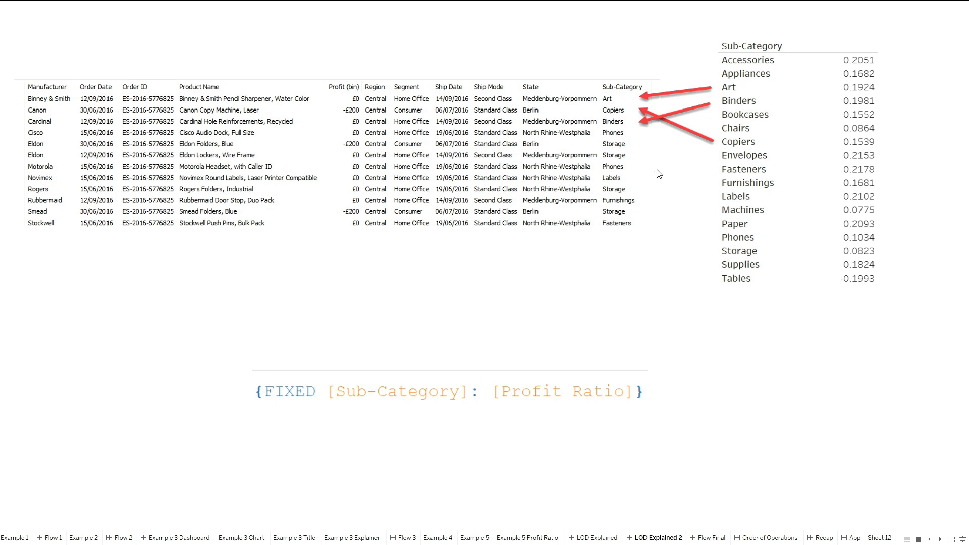
- End presentation mode and return to the Example 5 sheet
key("Escape")
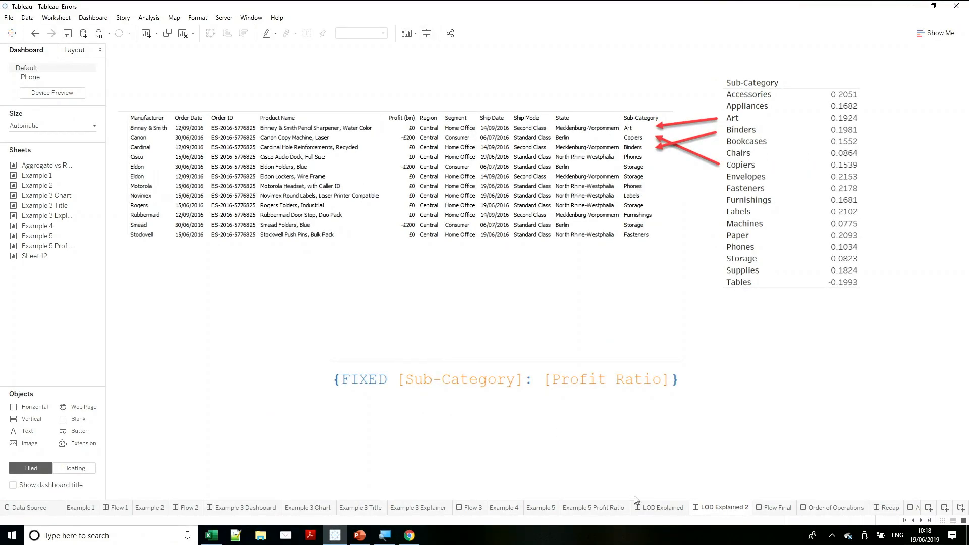
left_click(592, 510)
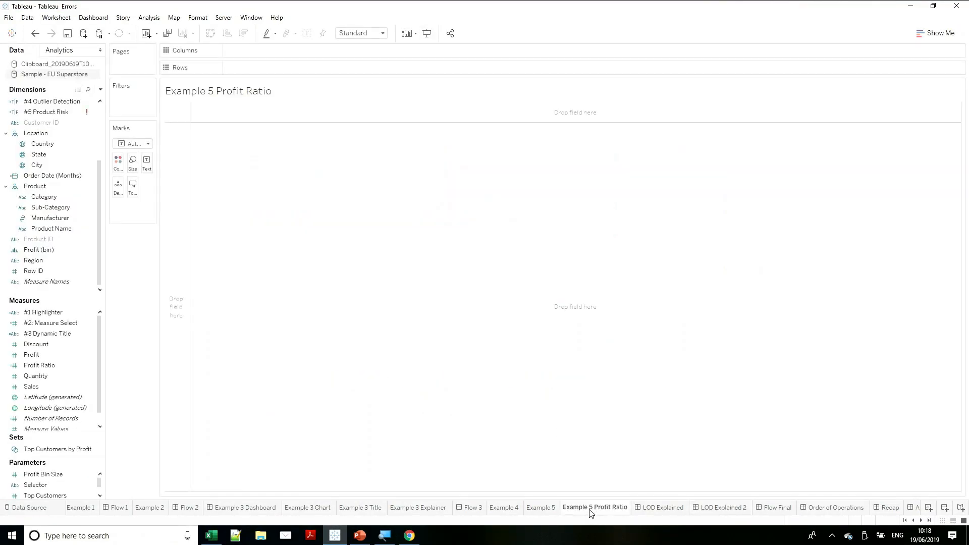
left_click(545, 509)
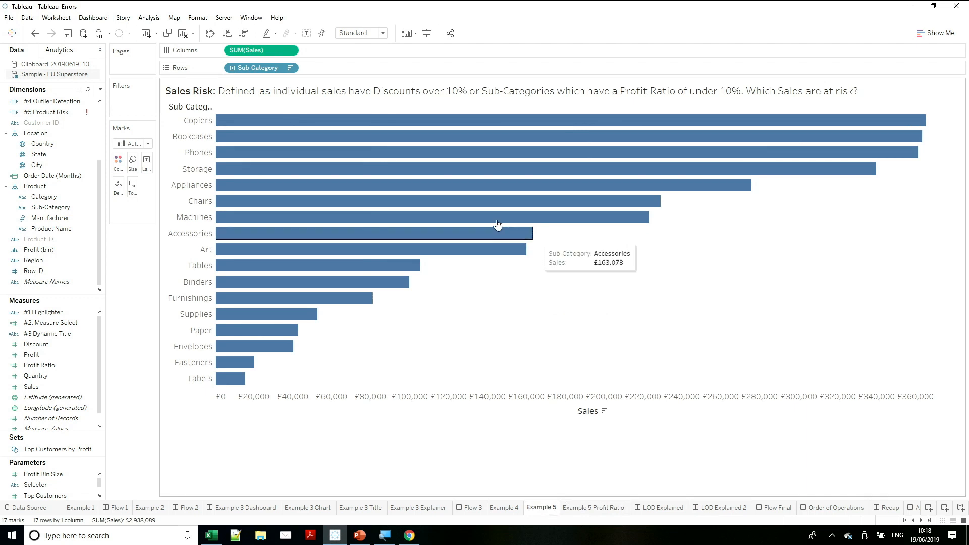
- Change the #5 Product Risk formula to Discount > 0.1 or {FIXED [Sub-Category]:[Profit Ratio]} < 0.1 and save it
left_click_drag(44, 218, 48, 113)
right_click(47, 113)
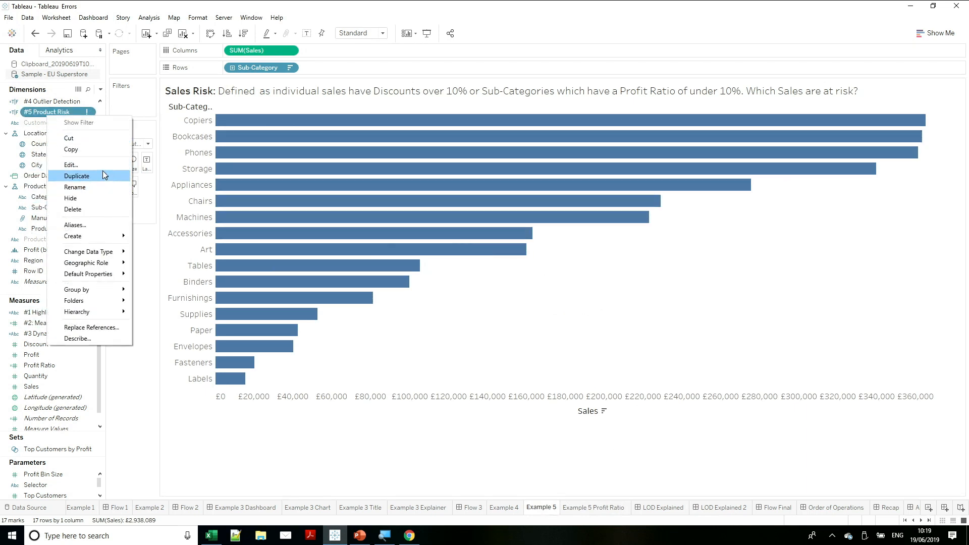
left_click(69, 165)
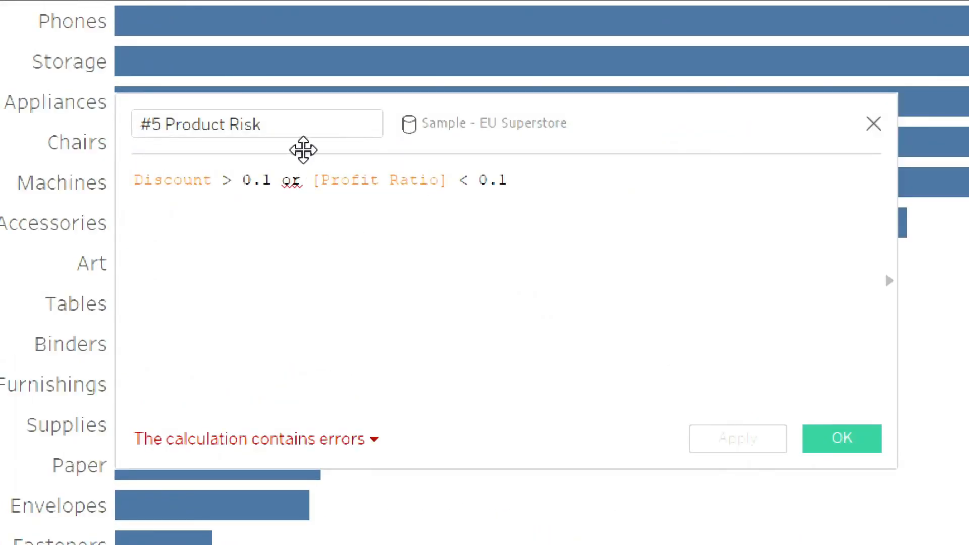
left_click(311, 181)
type("{FIXED [Sub")
left_click(525, 204)
type(":")
left_click(566, 149)
type("}")
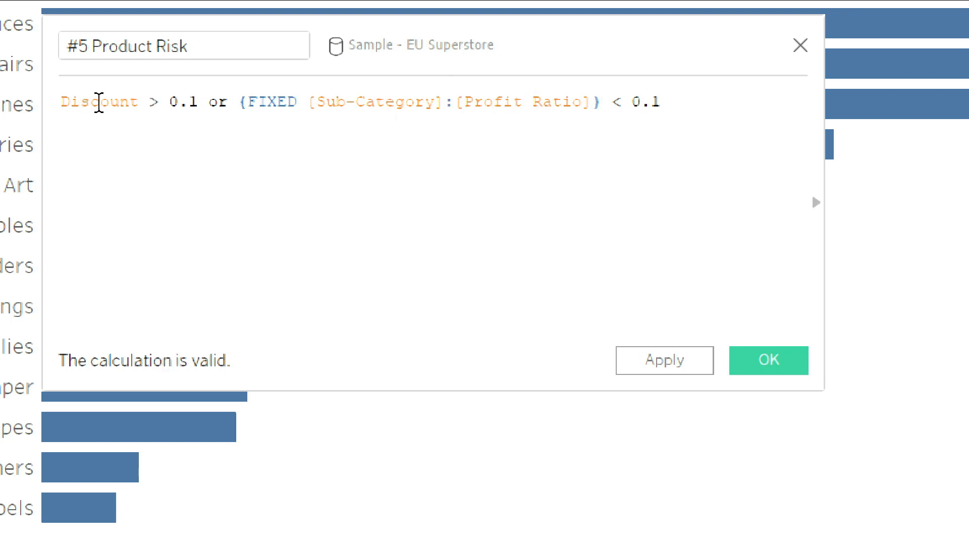
left_click(794, 366)
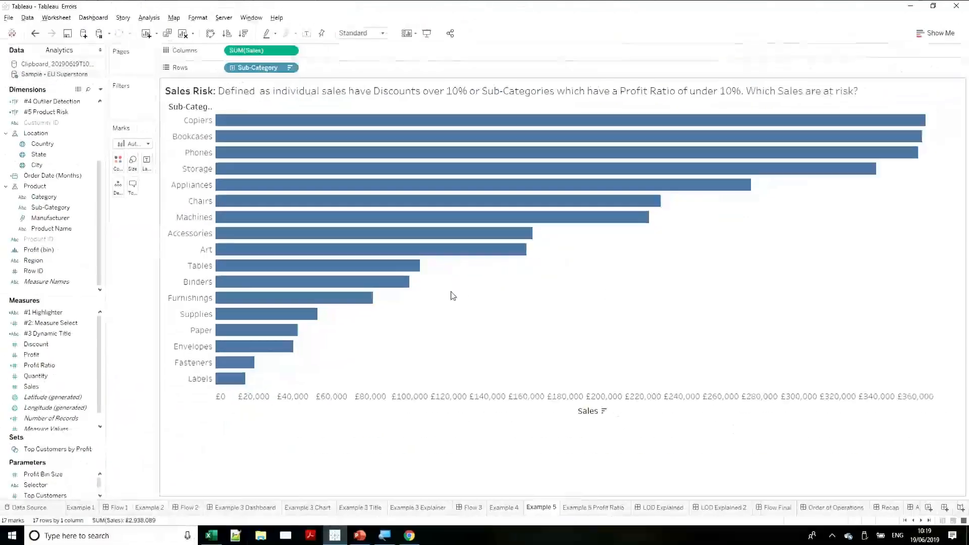
- Colour the sales bars by the #5 Product Risk calculation
scroll(75, 196, "up", 1)
left_click(77, 197)
scroll(77, 197, "up", 2)
left_click_drag(77, 196, 197, 185)
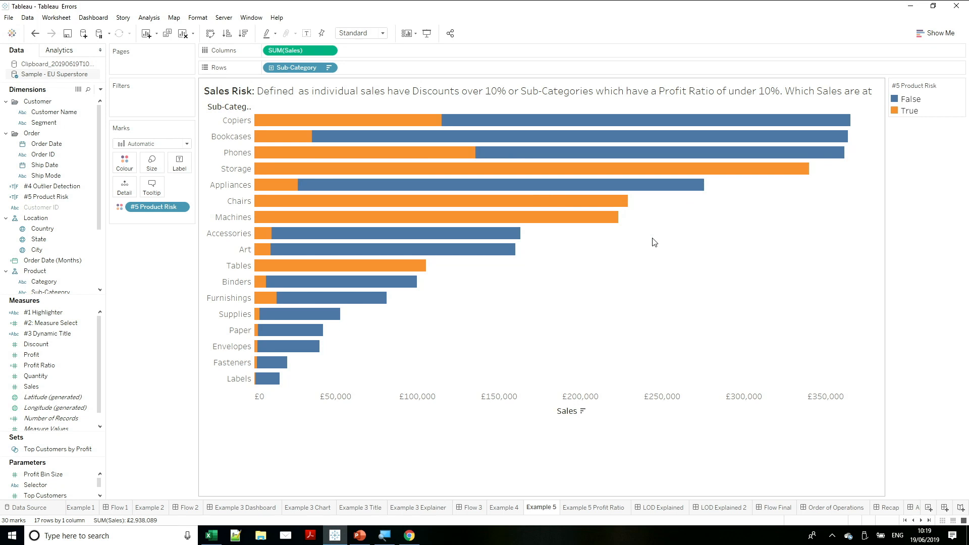
- Replace Sub-Category with Country on the rows and sort the countries by descending Sales
left_click(42, 239)
left_click_drag(43, 229, 299, 71)
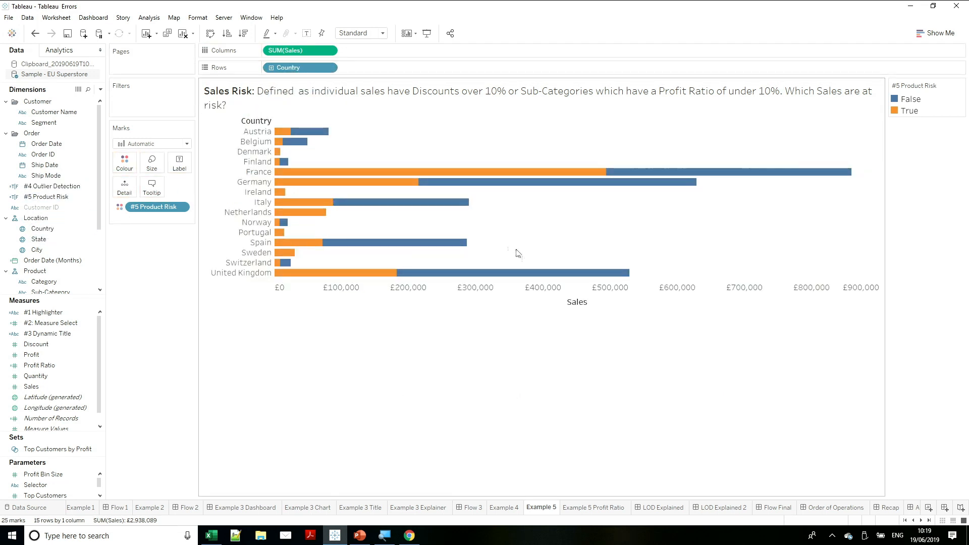
left_click(593, 301)
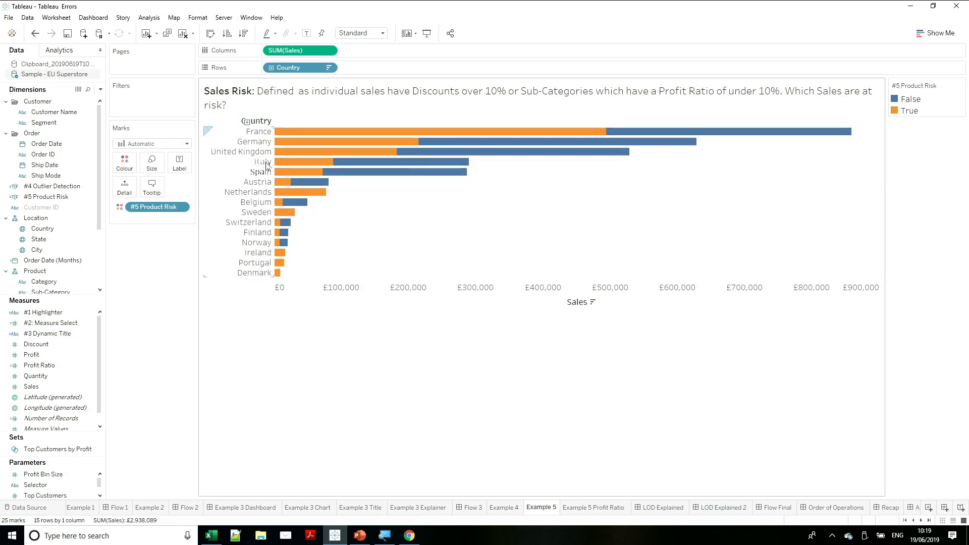
- Make the country rows slightly taller while keeping all countries in view without scrolling
left_click_drag(262, 157, 261, 172)
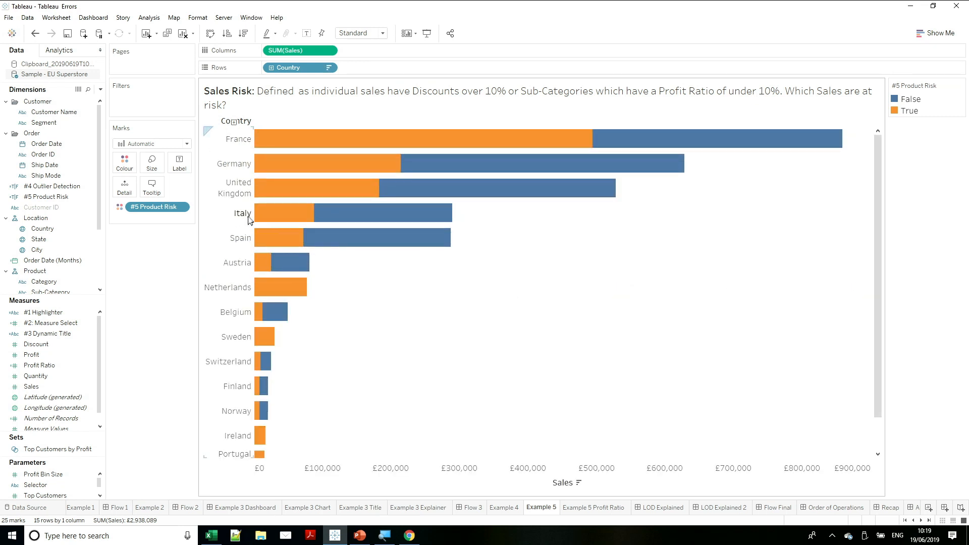
left_click_drag(247, 225, 245, 214)
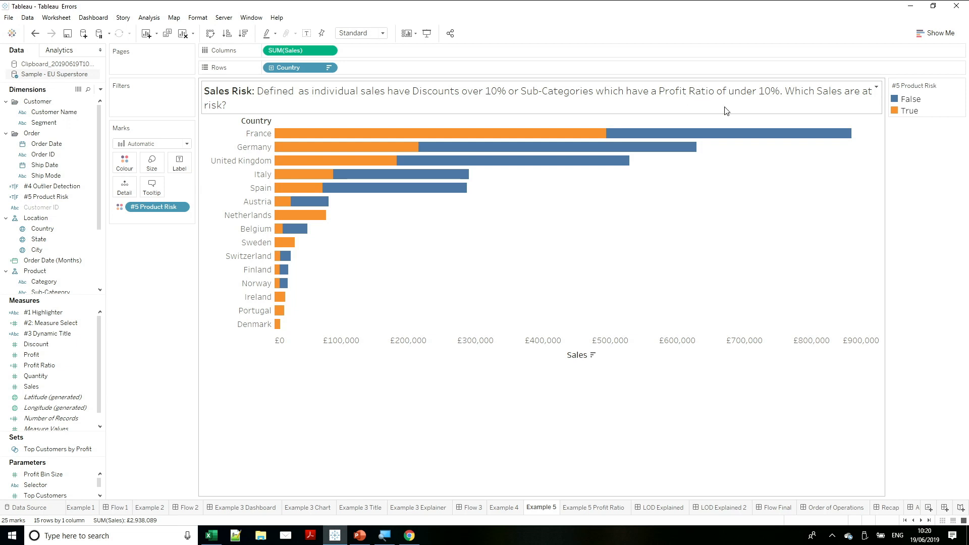
- Try Profit Ratio as a second column measure beside Sales for each country, and remove it again
left_click_drag(55, 367, 403, 55)
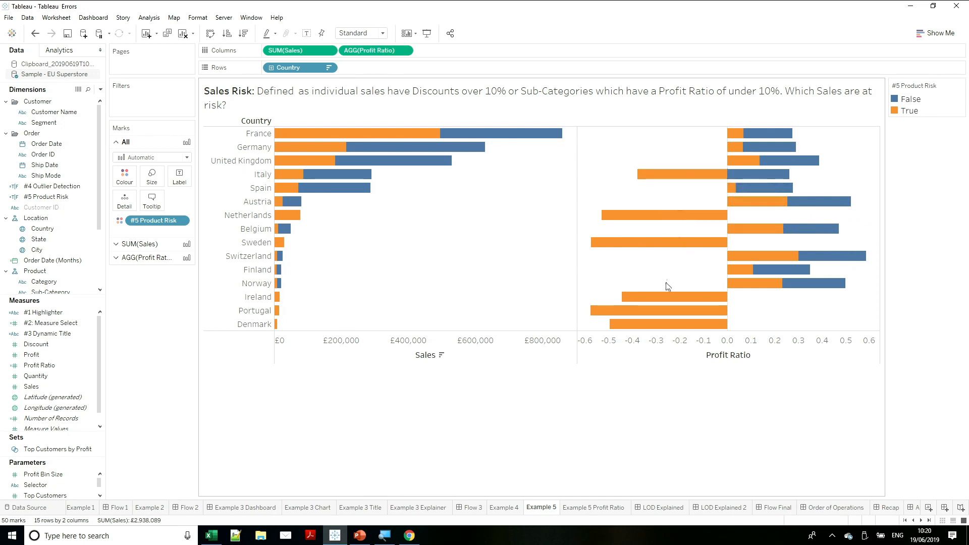
left_click_drag(372, 50, 398, 17)
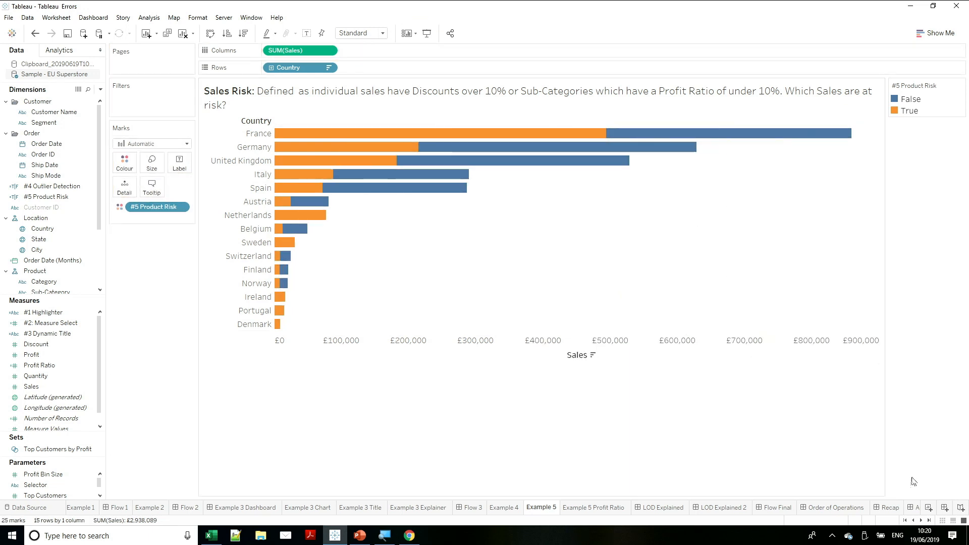